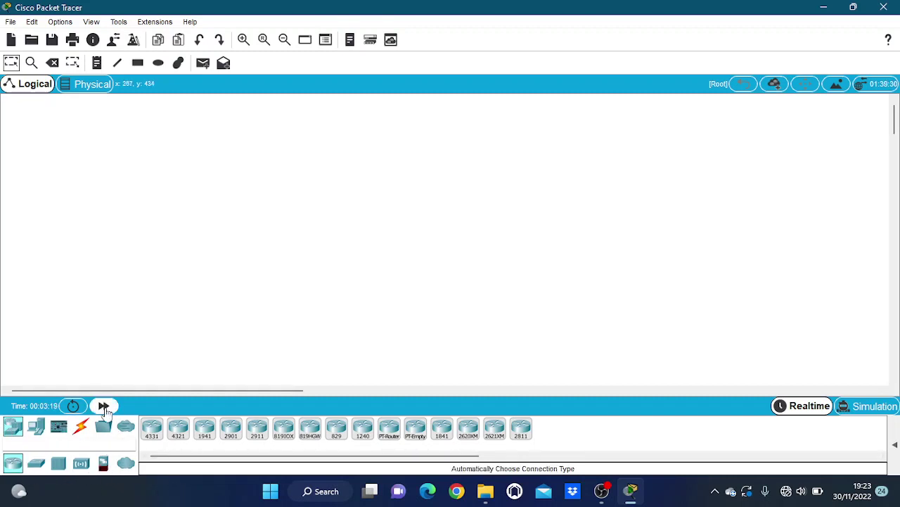
Place three generic PCs in a horizontal row in the lower part of the logical workspace
{"action": "left_click", "coordinate": [36, 430]}
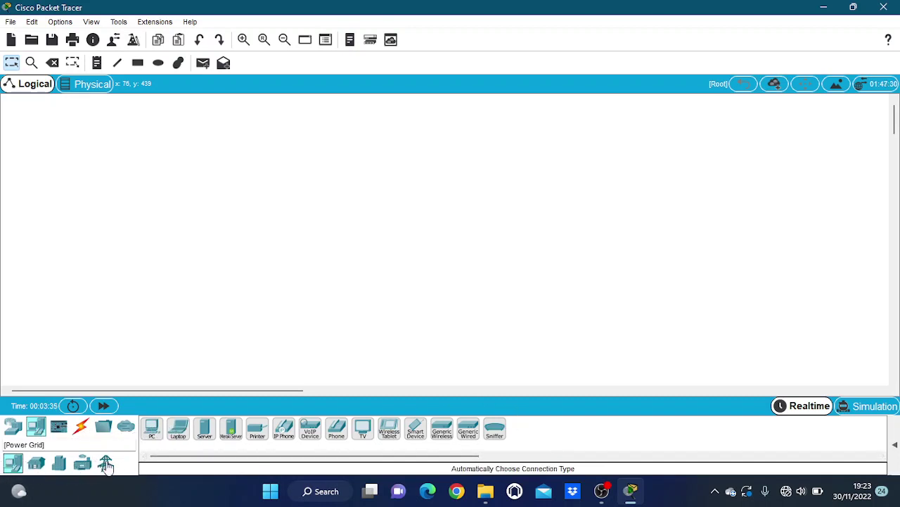
{"action": "left_click", "coordinate": [154, 438]}
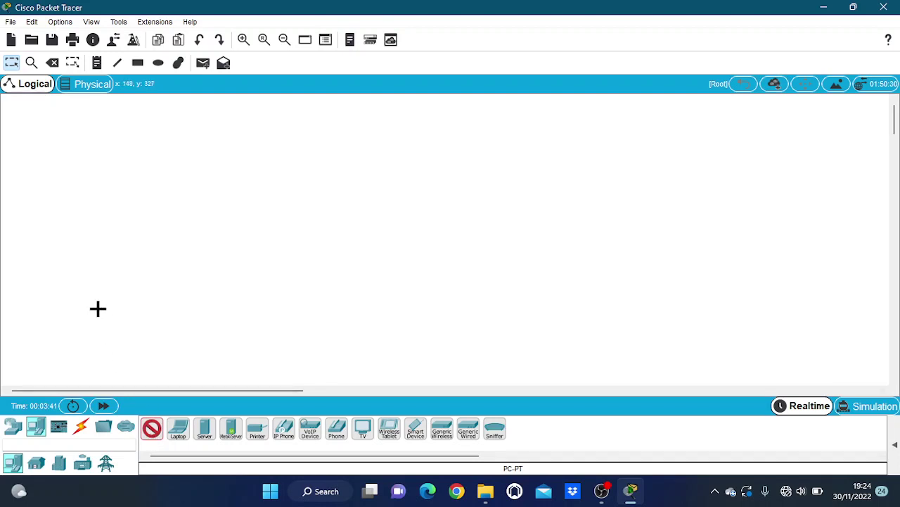
{"action": "left_click", "coordinate": [105, 301]}
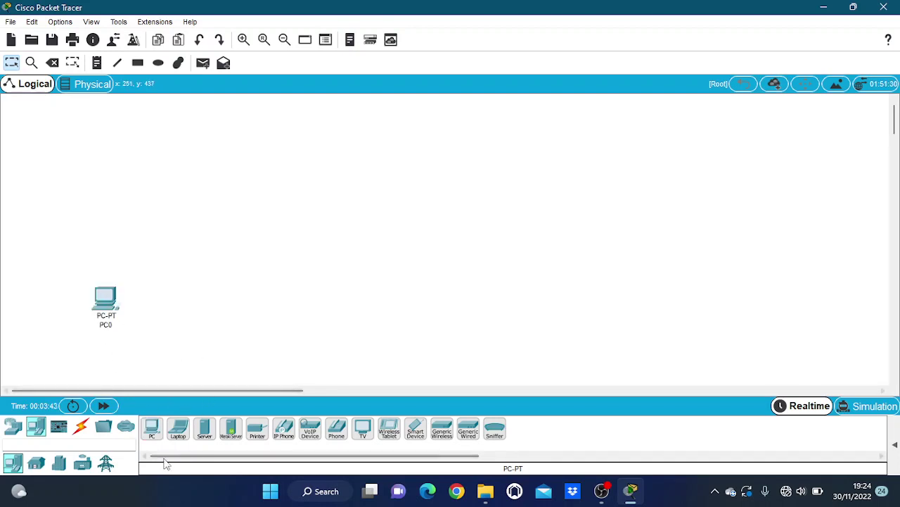
{"action": "left_click", "coordinate": [157, 436]}
{"action": "left_click", "coordinate": [211, 302]}
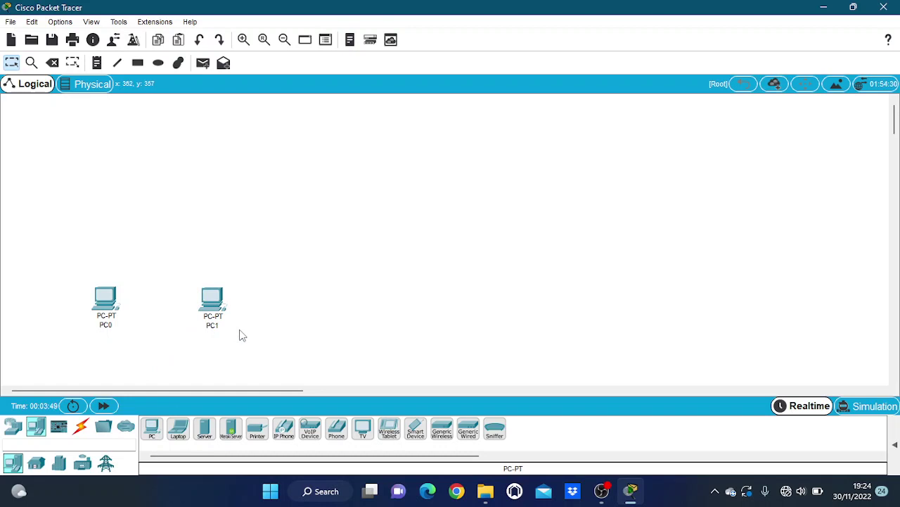
{"action": "left_click", "coordinate": [152, 427]}
{"action": "left_click", "coordinate": [303, 300]}
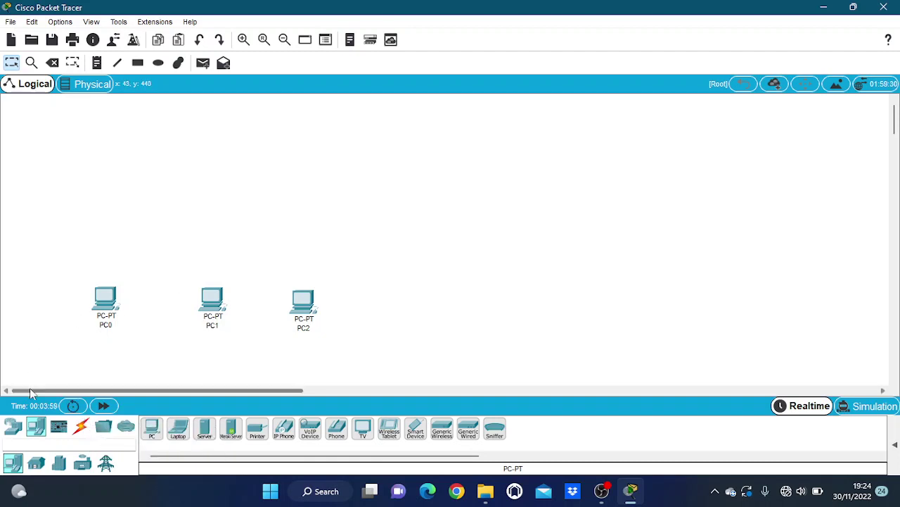
Place three 2960 switches in a row, one above each PC
{"action": "left_click", "coordinate": [12, 428]}
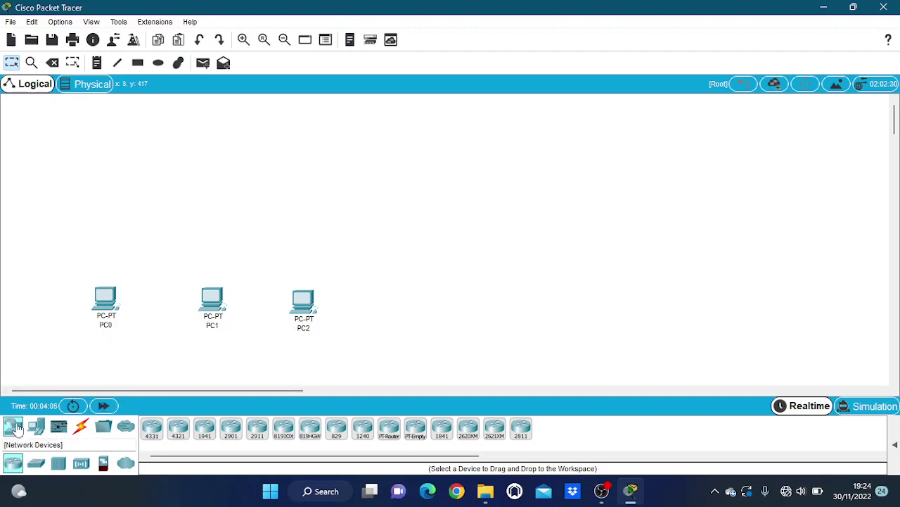
{"action": "left_click", "coordinate": [36, 463]}
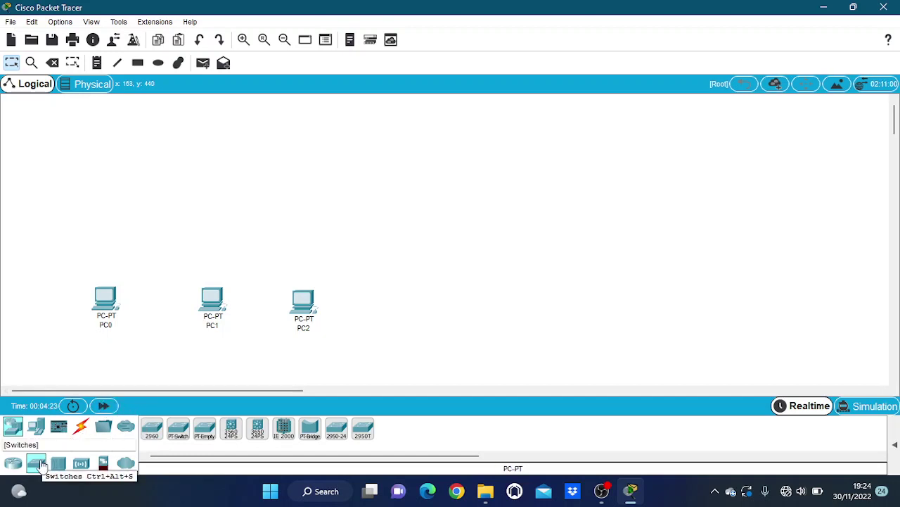
{"action": "left_click_drag", "start_coordinate": [40, 464], "coordinate": [127, 250]}
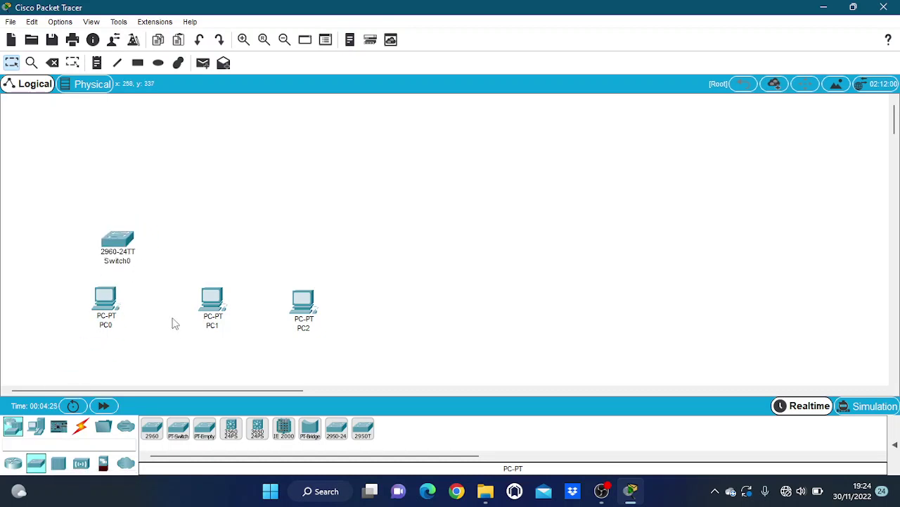
{"action": "left_click_drag", "start_coordinate": [159, 424], "coordinate": [204, 253]}
{"action": "left_click", "coordinate": [154, 438]}
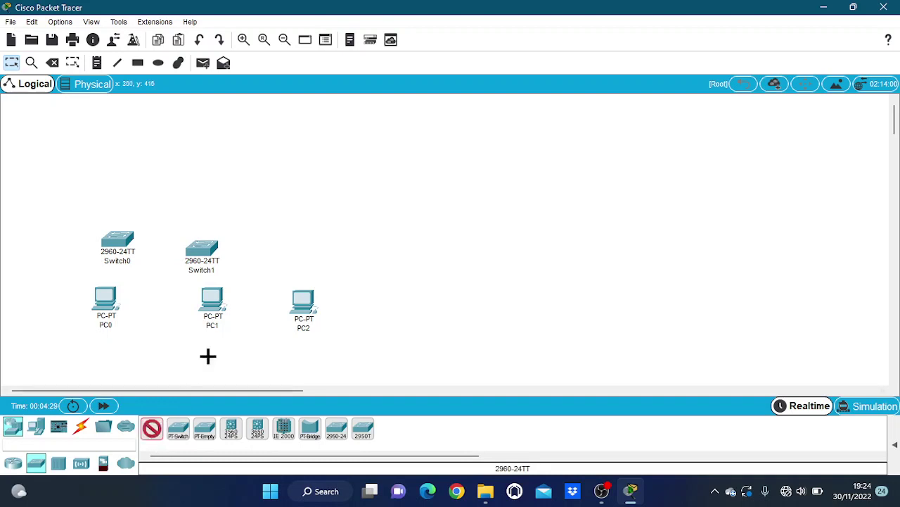
{"action": "left_click", "coordinate": [292, 247]}
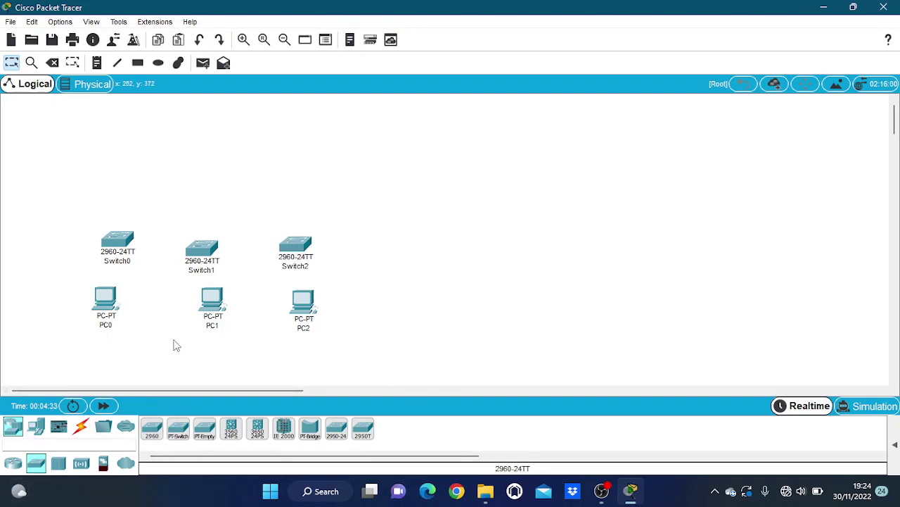
Place 1941 routers above Switch0 and Switch2, and a 2911 router above Switch1
{"action": "left_click", "coordinate": [15, 468]}
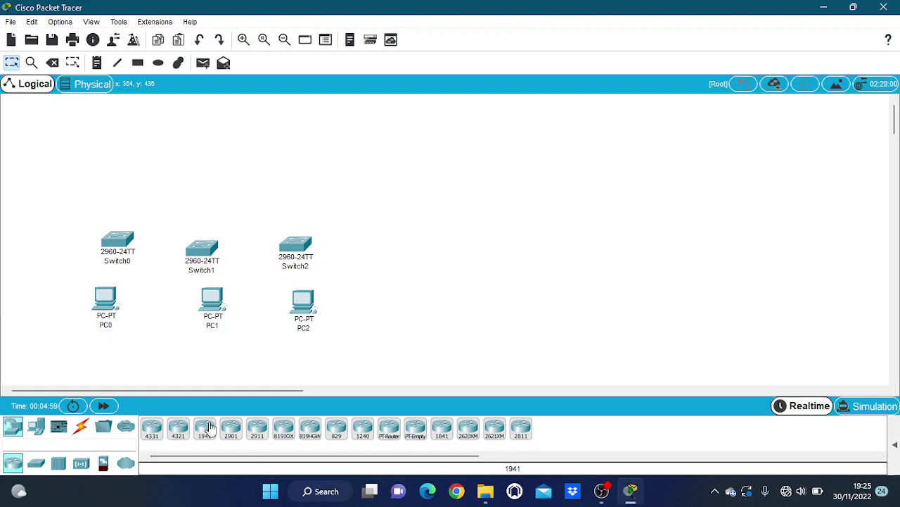
{"action": "left_click_drag", "start_coordinate": [209, 428], "coordinate": [126, 190]}
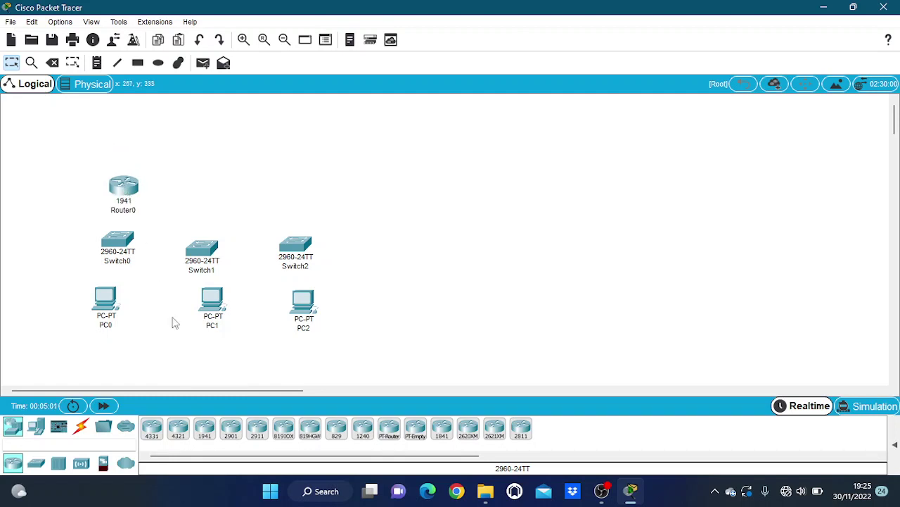
{"action": "left_click_drag", "start_coordinate": [203, 431], "coordinate": [294, 192]}
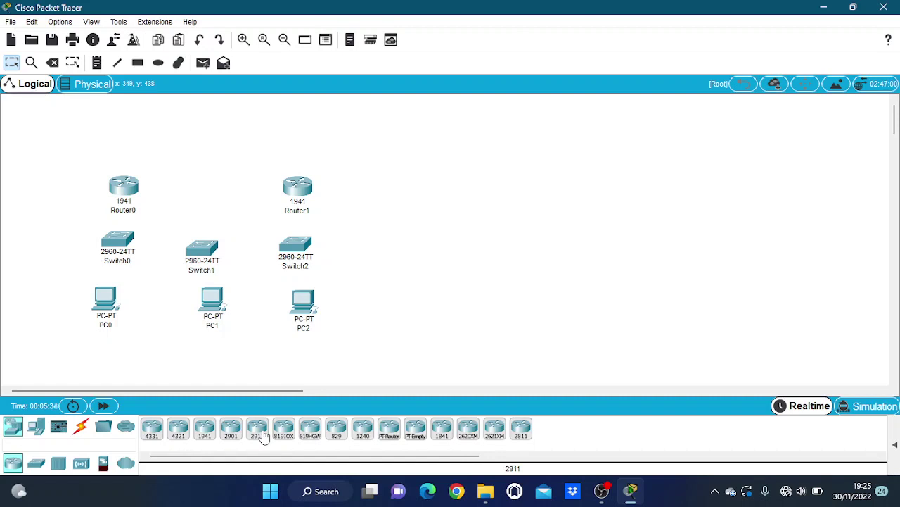
{"action": "left_click_drag", "start_coordinate": [257, 430], "coordinate": [209, 195]}
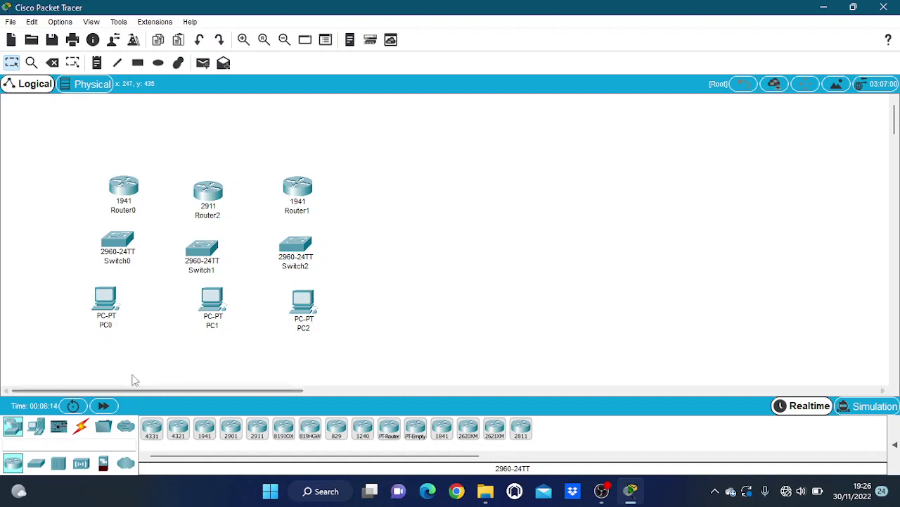
Connect PC0 to Switch0 using the automatically chosen connection type
{"action": "left_click", "coordinate": [81, 427]}
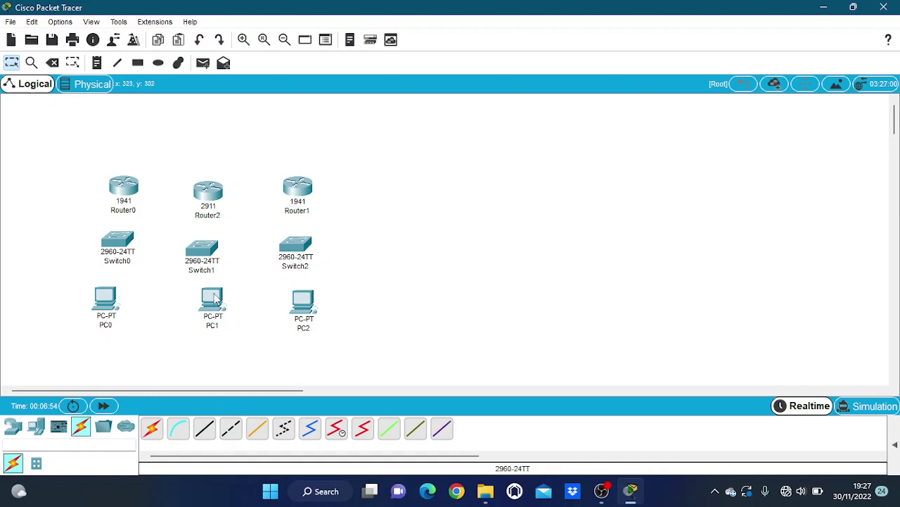
{"action": "mouse_move", "coordinate": [209, 300]}
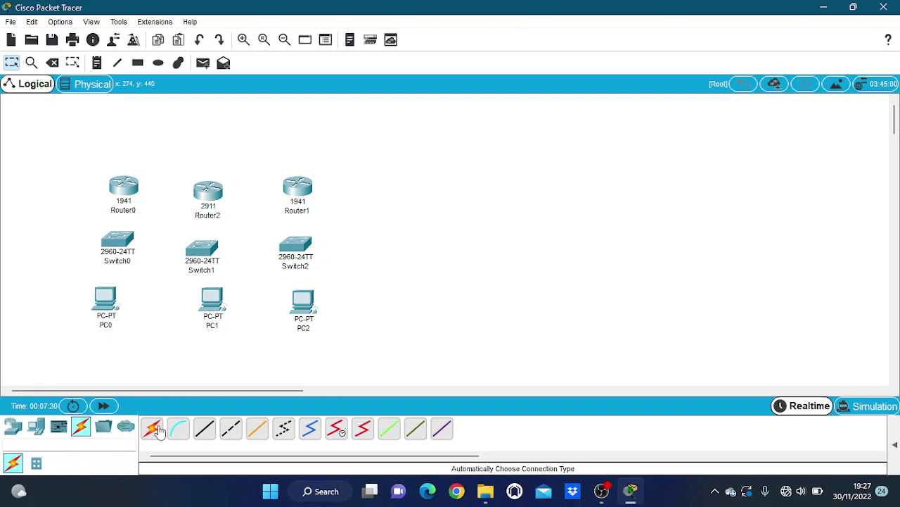
{"action": "left_click", "coordinate": [153, 428]}
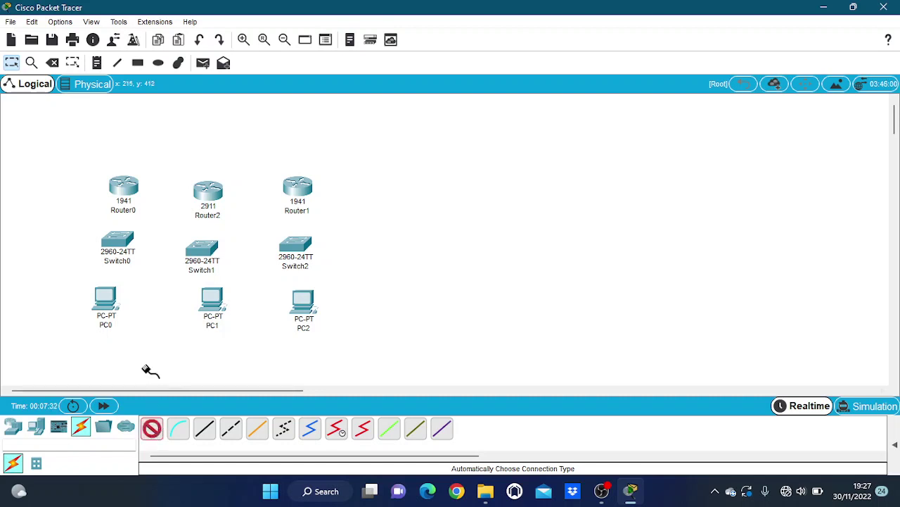
{"action": "left_click", "coordinate": [109, 294]}
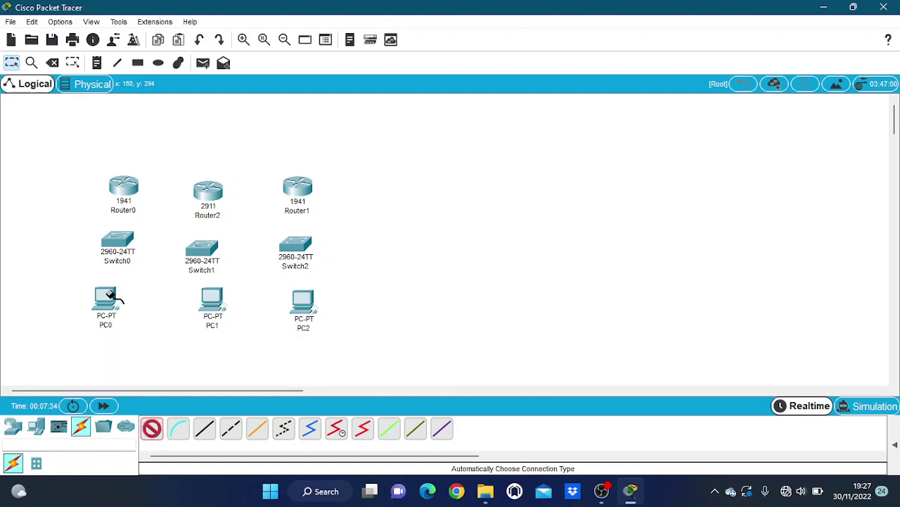
{"action": "left_click", "coordinate": [117, 238]}
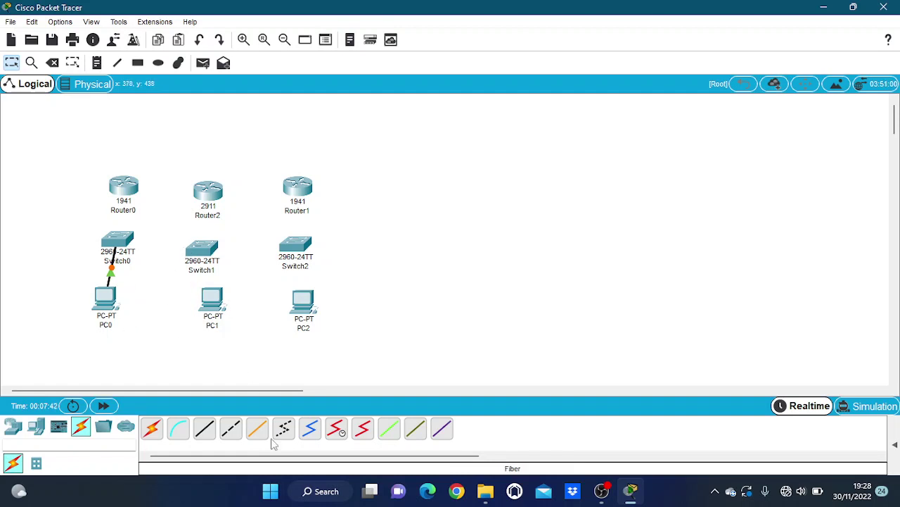
Connect PC1's FastEthernet0 to Switch1's FastEthernet0/1 with a copper straight-through cable and shift PC1 slightly to line up beneath the switch
{"action": "left_click", "coordinate": [213, 428]}
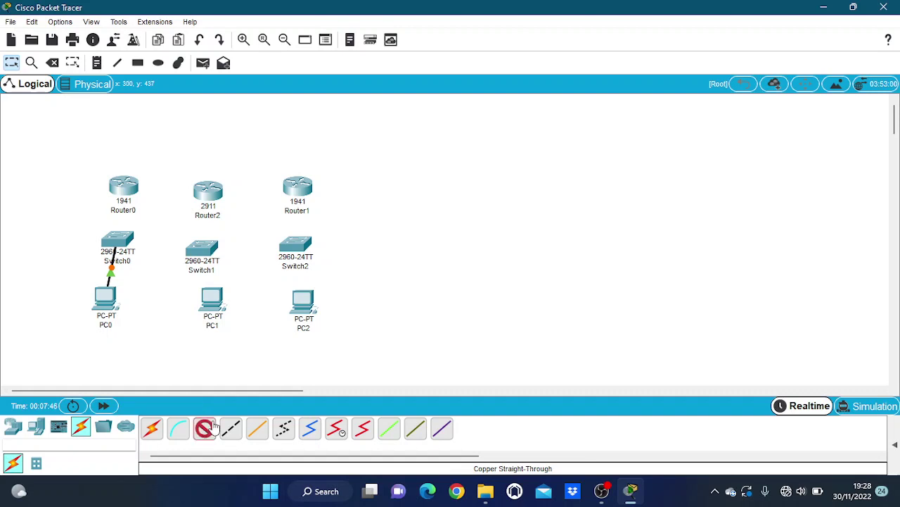
{"action": "left_click", "coordinate": [214, 308]}
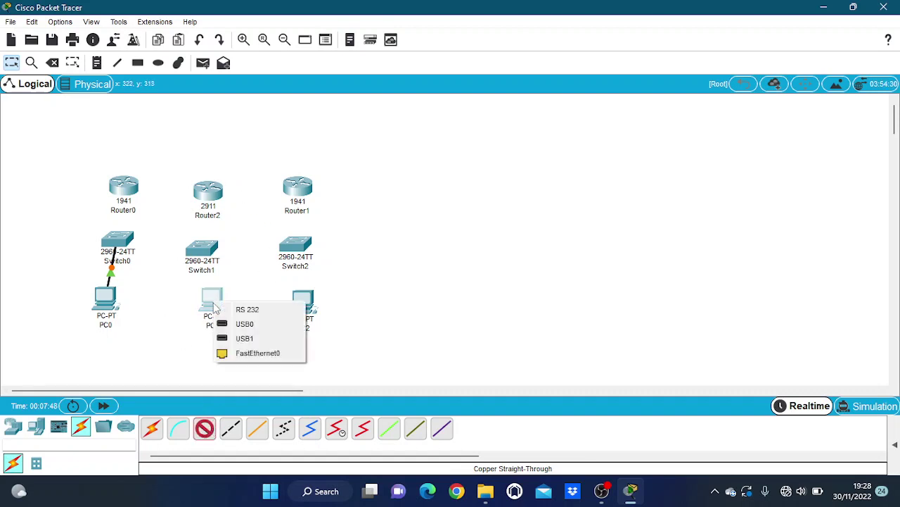
{"action": "left_click", "coordinate": [261, 353]}
{"action": "left_click", "coordinate": [203, 253]}
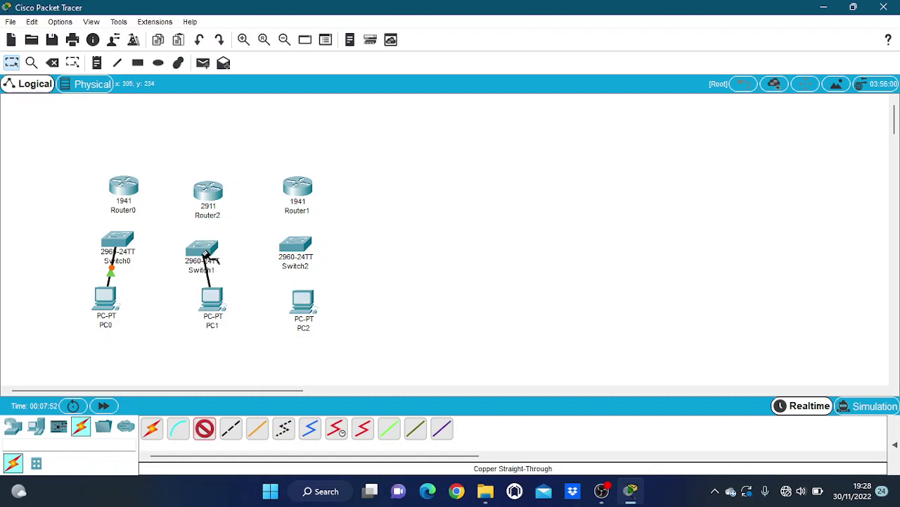
{"action": "left_click", "coordinate": [203, 253]}
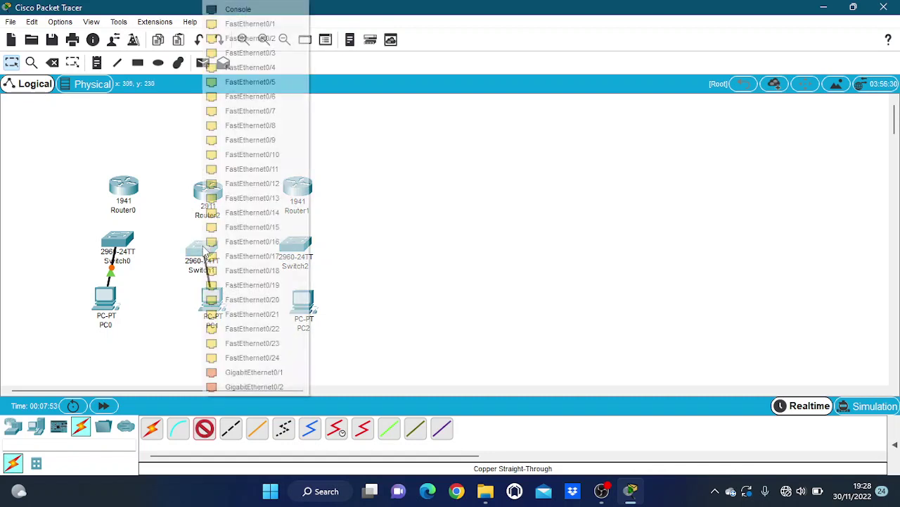
{"action": "left_click", "coordinate": [277, 26]}
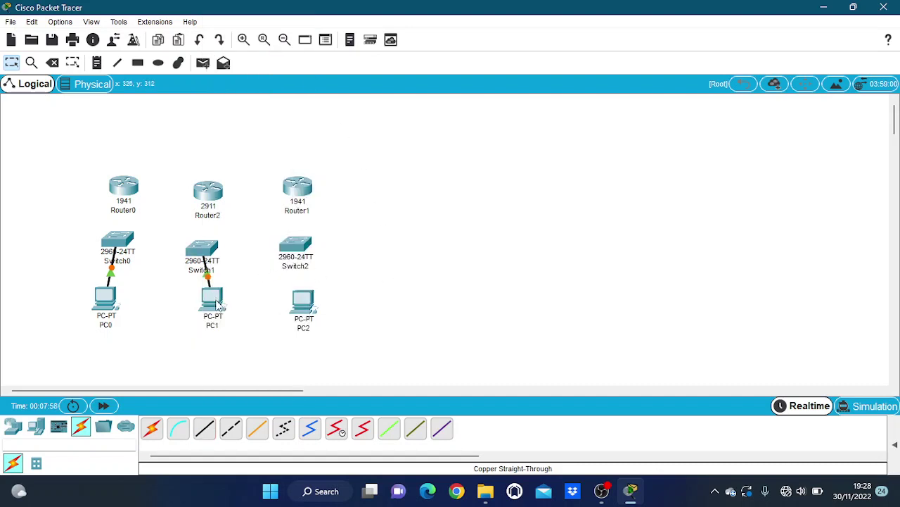
{"action": "left_click_drag", "start_coordinate": [218, 304], "coordinate": [202, 310]}
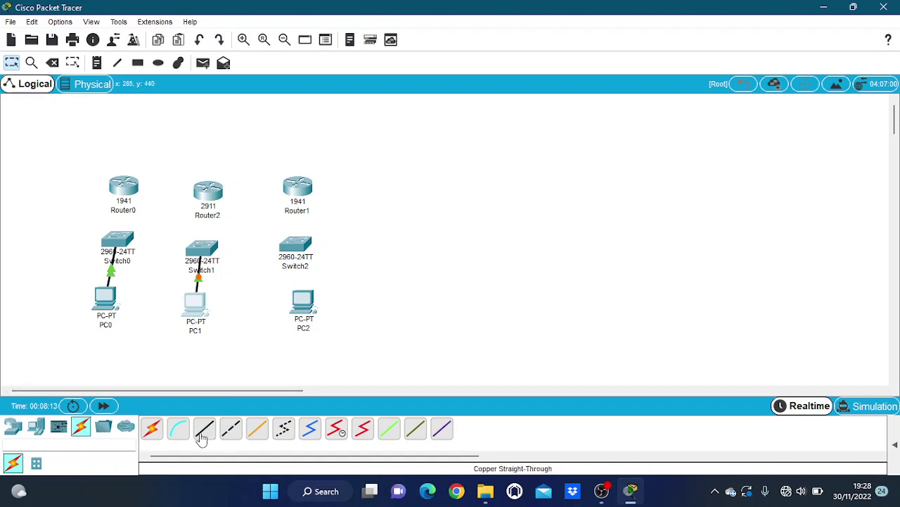
Connect PC2 to Switch2 using the automatic connection type and shift PC2 slightly to line up beneath the switch
{"action": "left_click", "coordinate": [158, 432]}
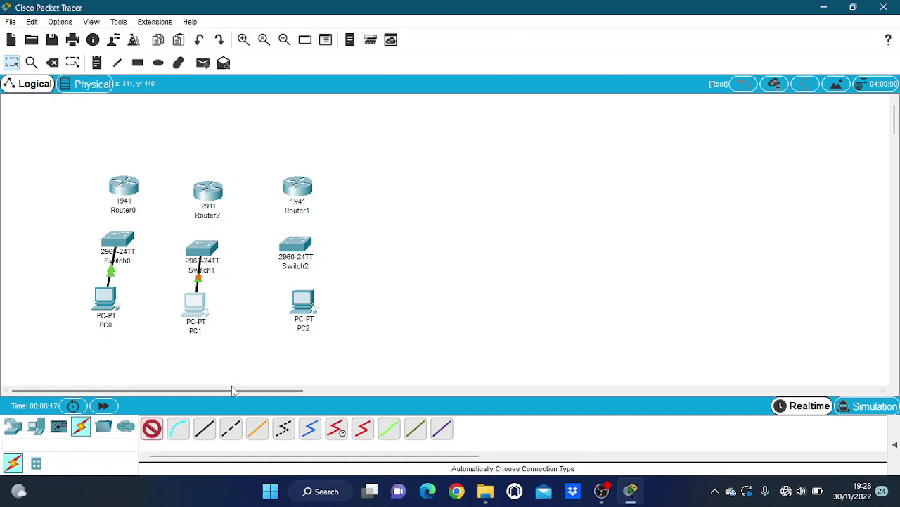
{"action": "left_click", "coordinate": [160, 431]}
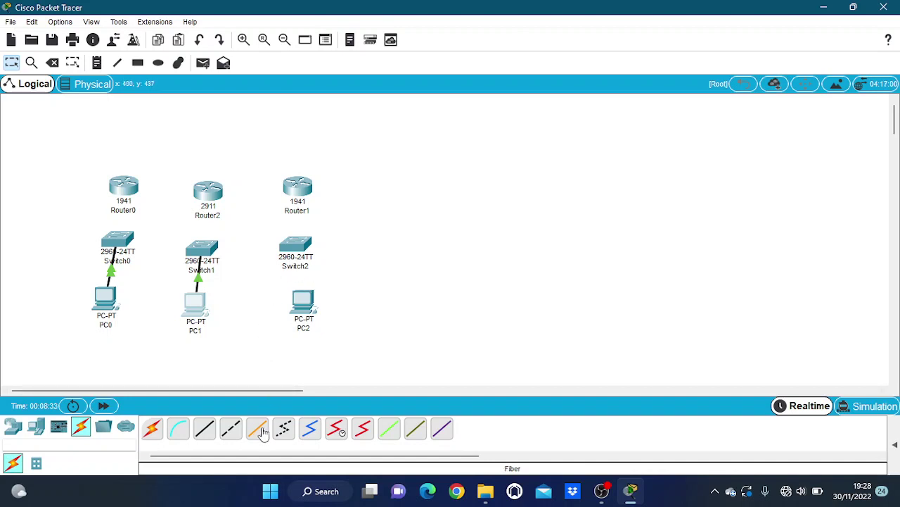
{"action": "left_click", "coordinate": [153, 429]}
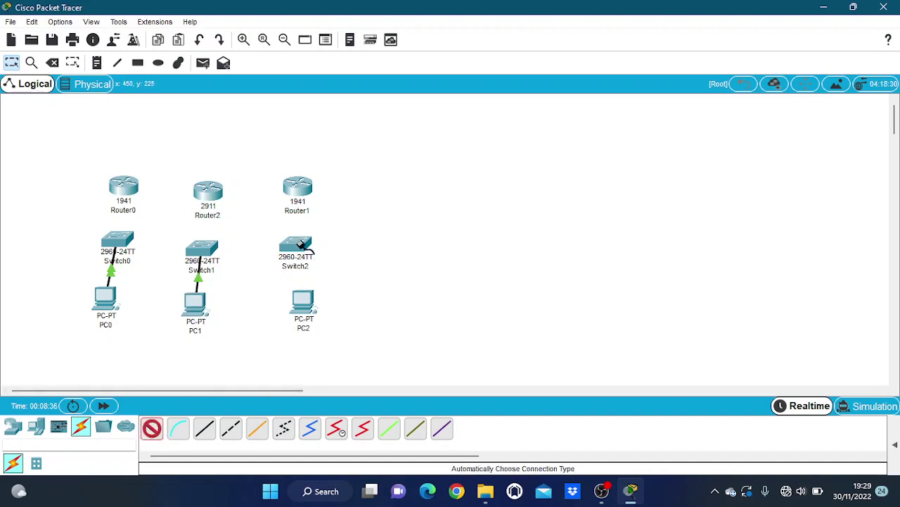
{"action": "left_click", "coordinate": [305, 304]}
{"action": "left_click", "coordinate": [301, 241]}
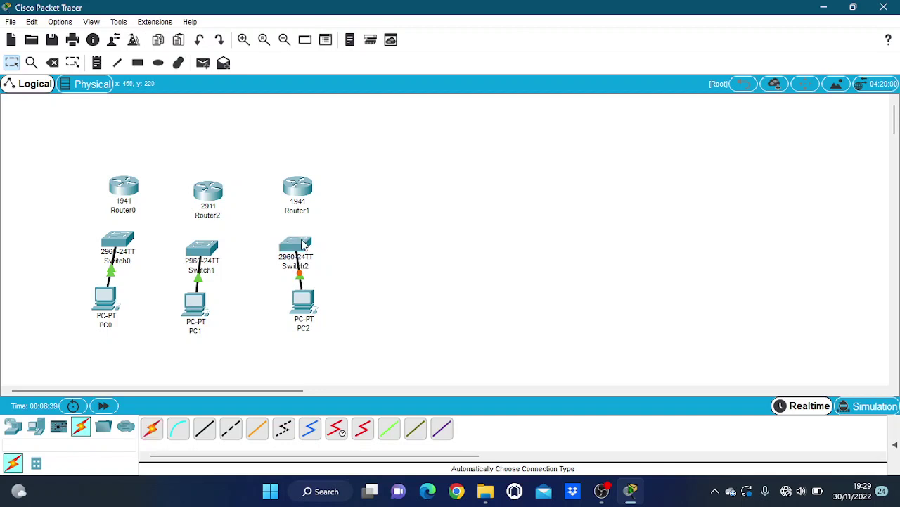
{"action": "mouse_move", "coordinate": [315, 312]}
{"action": "left_mouse_down"}
{"action": "mouse_move", "coordinate": [294, 316]}
{"action": "mouse_move", "coordinate": [306, 322]}
{"action": "left_mouse_up"}
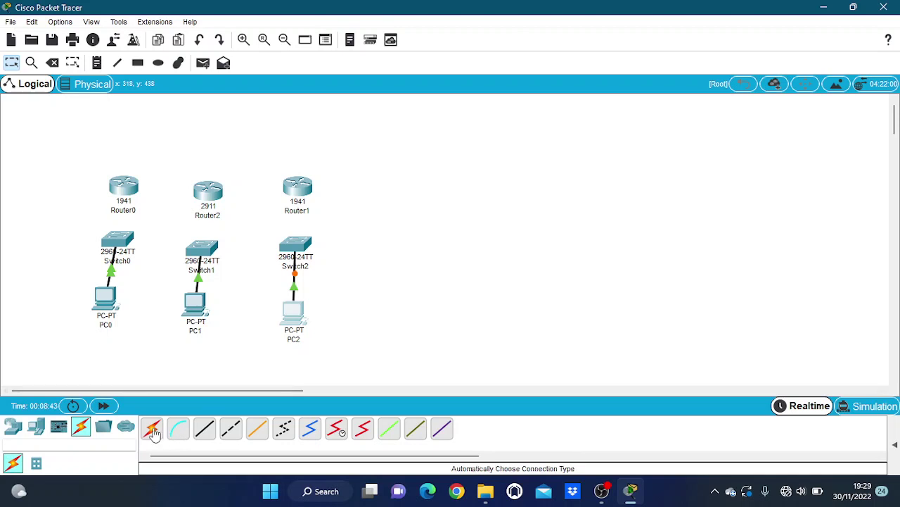
Connect Switch0 to Router0 using the automatically chosen connection type
{"action": "left_click", "coordinate": [152, 427]}
{"action": "left_click", "coordinate": [130, 240]}
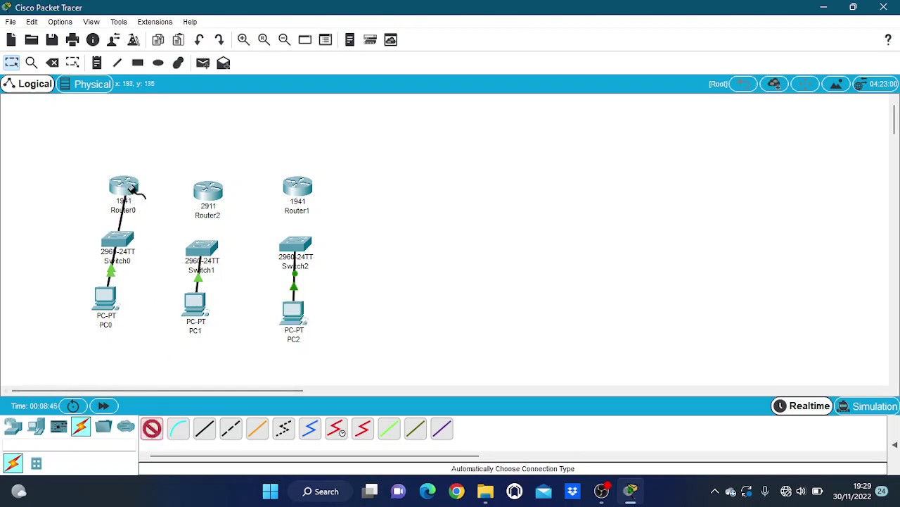
{"action": "left_click", "coordinate": [121, 188]}
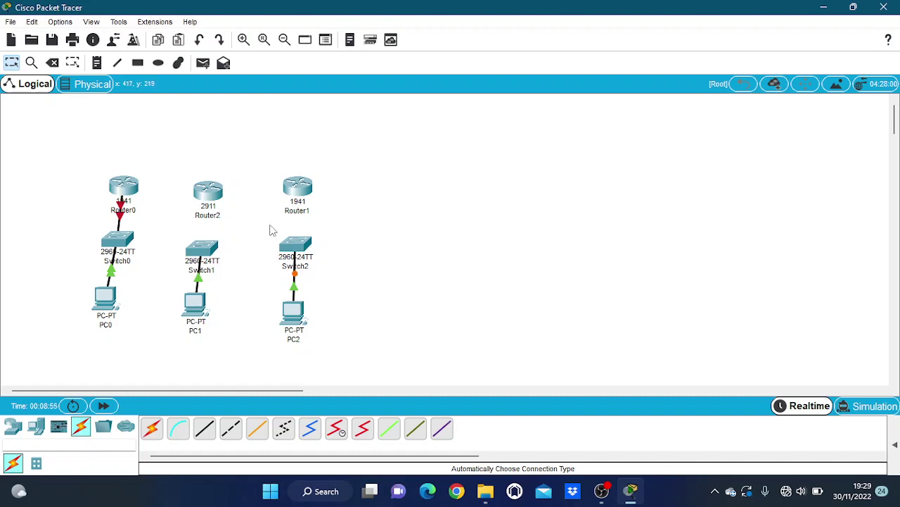
Turn on the GigabitEthernet0/0 and GigabitEthernet0/1 ports of Router0 and close its configuration
{"action": "mouse_move", "coordinate": [129, 181]}
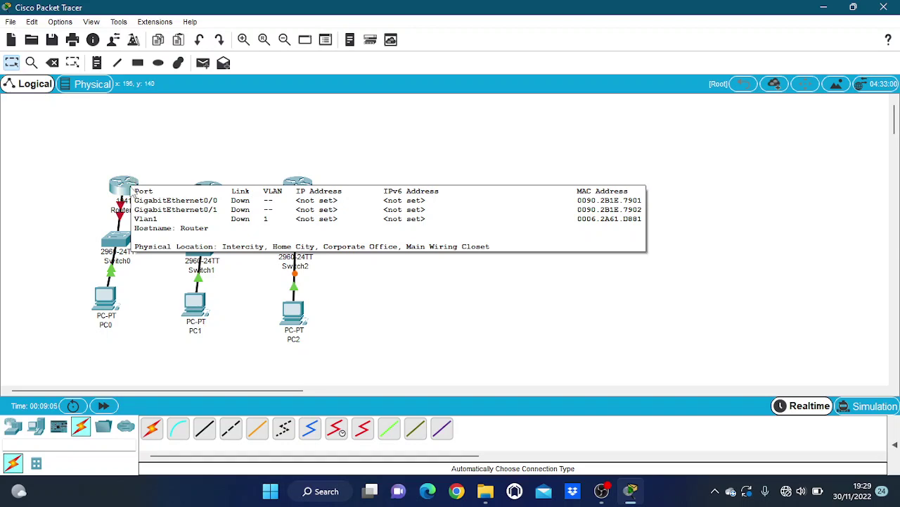
{"action": "left_click", "coordinate": [129, 183]}
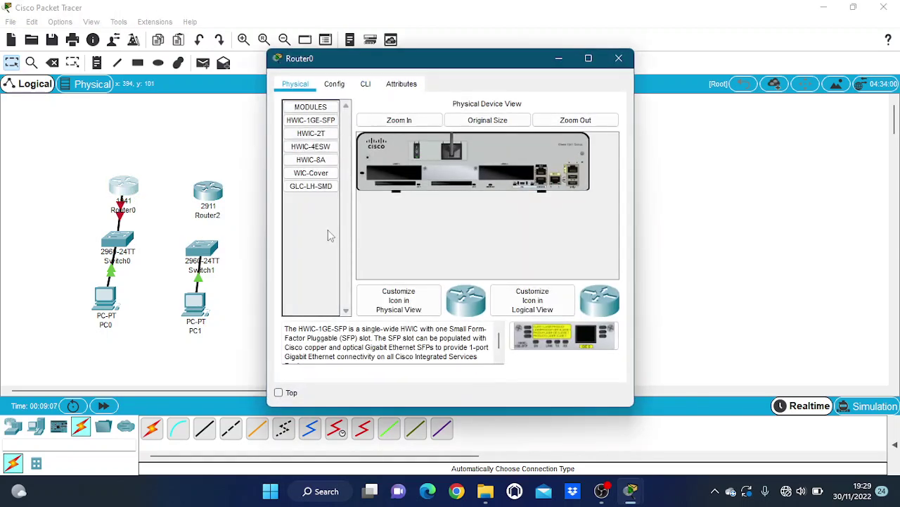
{"action": "left_click", "coordinate": [339, 93]}
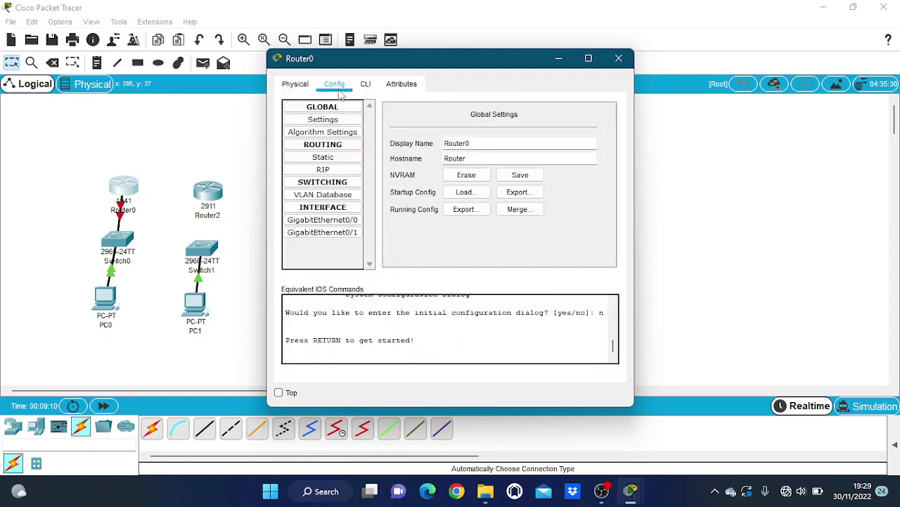
{"action": "left_click", "coordinate": [339, 222]}
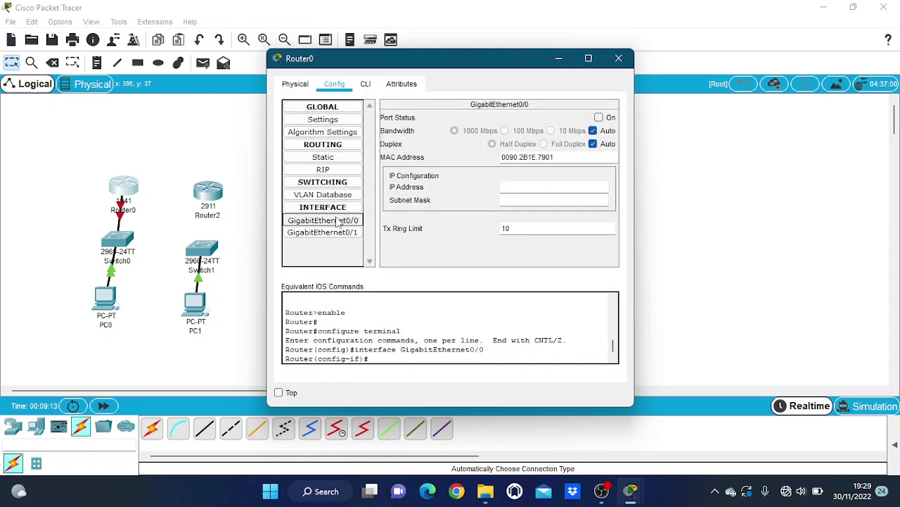
{"action": "left_click", "coordinate": [608, 120]}
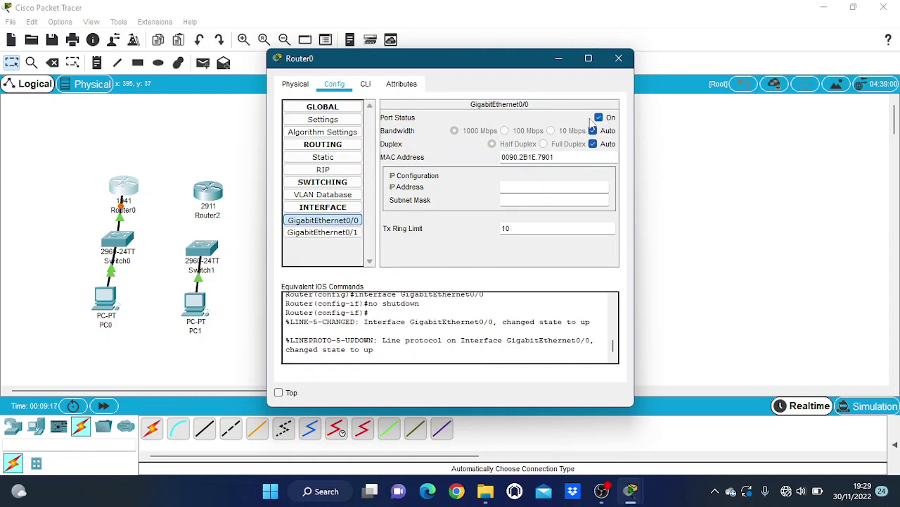
{"action": "left_click", "coordinate": [354, 236]}
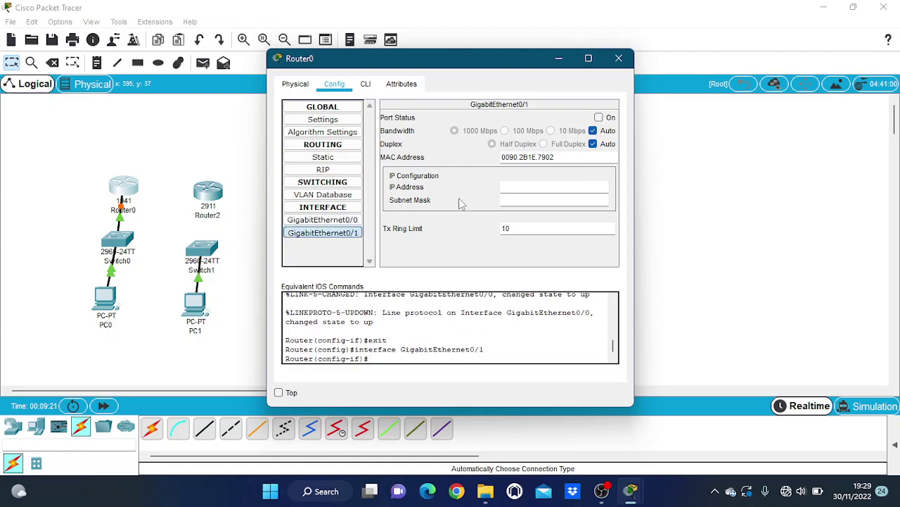
{"action": "left_click", "coordinate": [600, 117]}
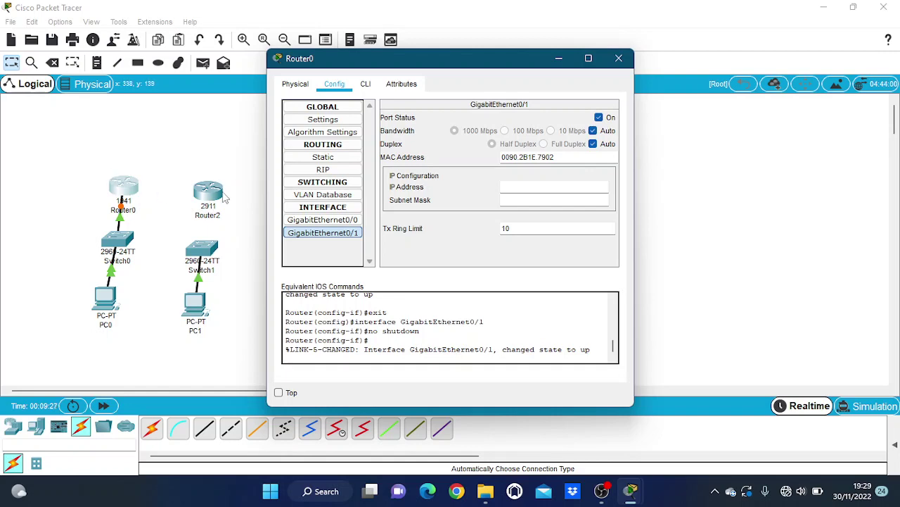
{"action": "left_click", "coordinate": [618, 57]}
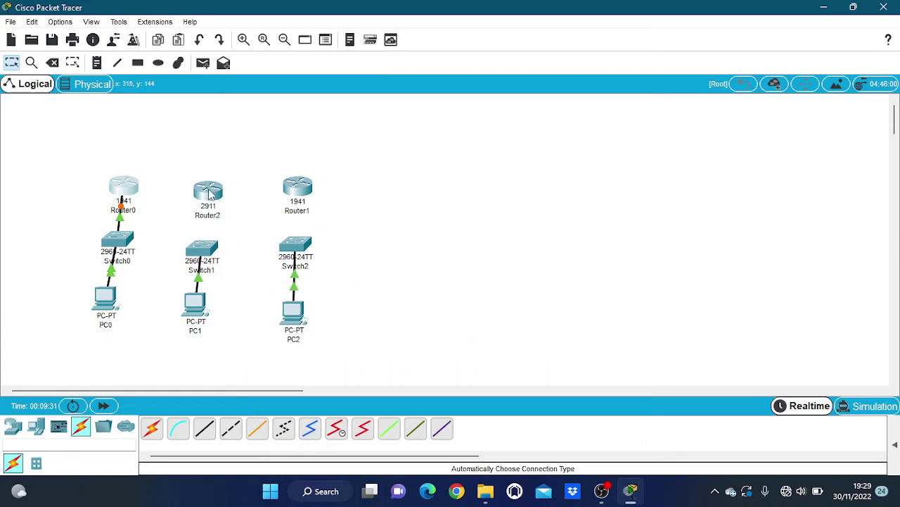
Turn on the GigabitEthernet0/0, GigabitEthernet0/1 and GigabitEthernet0/2 ports of Router2 and close its configuration
{"action": "left_click", "coordinate": [209, 191]}
{"action": "left_click", "coordinate": [337, 88]}
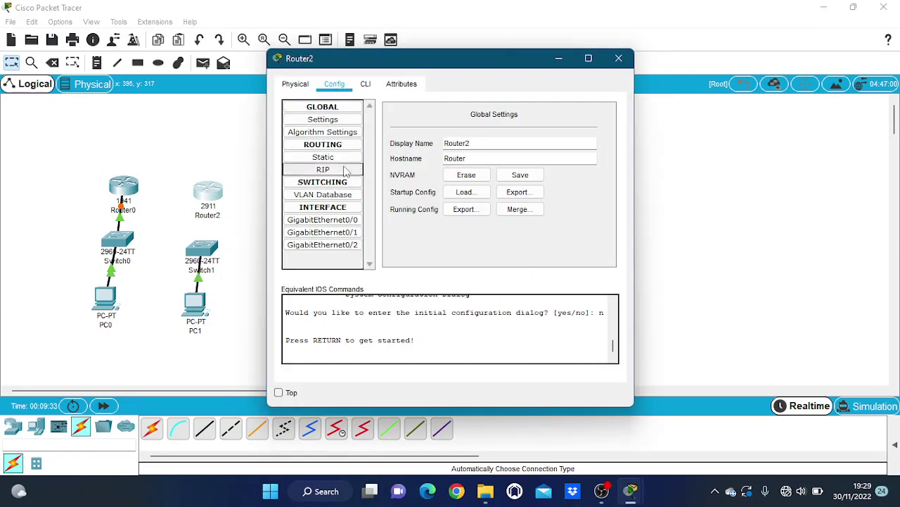
{"action": "left_click", "coordinate": [322, 220]}
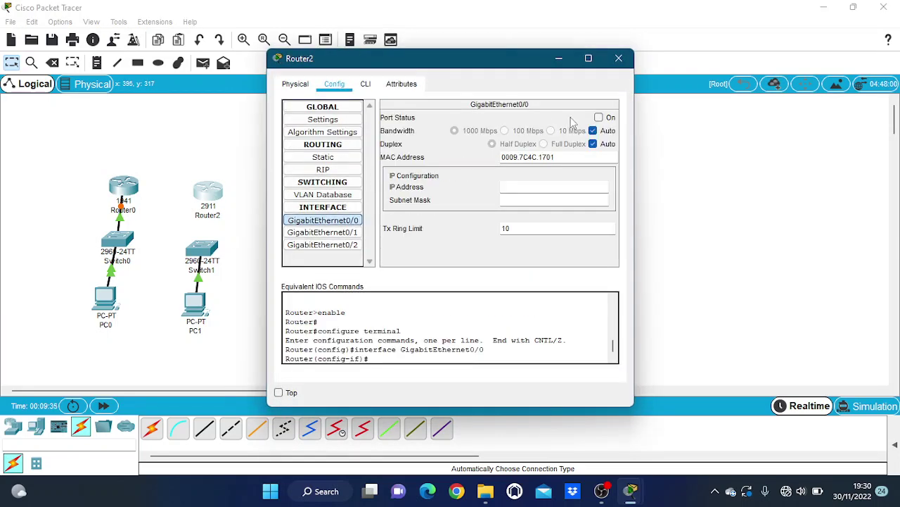
{"action": "left_click", "coordinate": [598, 118]}
{"action": "left_click", "coordinate": [322, 232]}
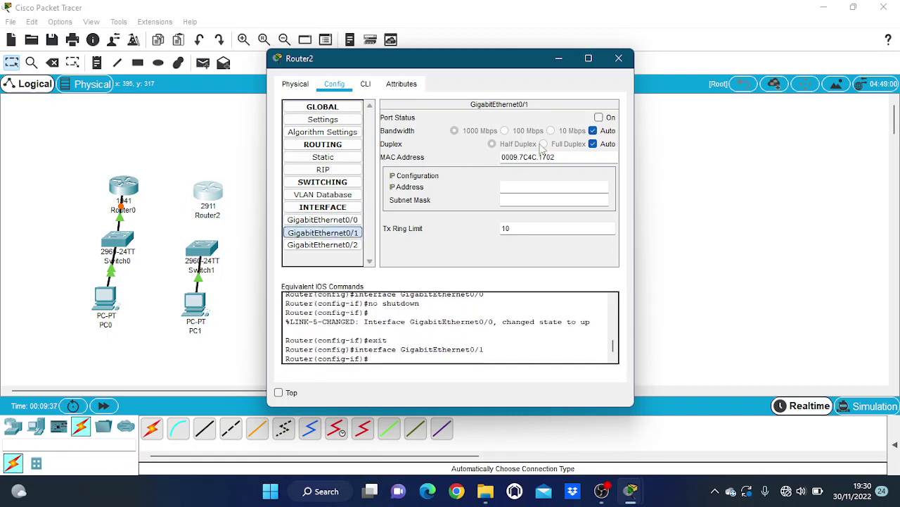
{"action": "left_click", "coordinate": [598, 119]}
{"action": "left_click", "coordinate": [322, 244]}
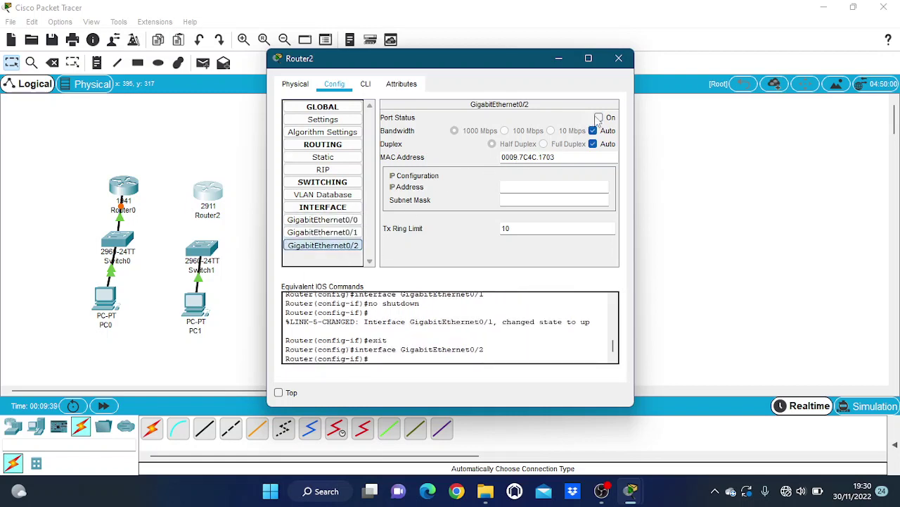
{"action": "left_click", "coordinate": [599, 118]}
{"action": "left_click", "coordinate": [619, 58]}
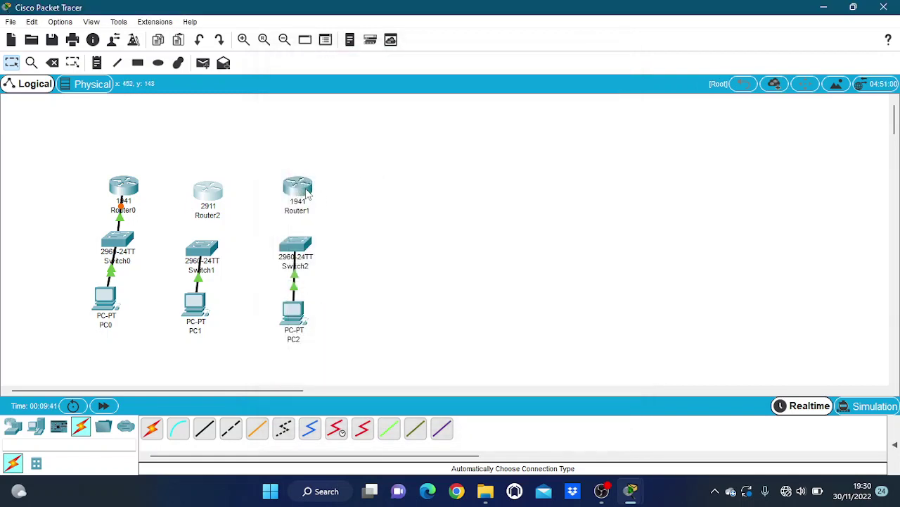
Turn on the GigabitEthernet0/0 and GigabitEthernet0/1 ports of Router1 and close its configuration
{"action": "left_click", "coordinate": [299, 188]}
{"action": "left_click", "coordinate": [334, 83]}
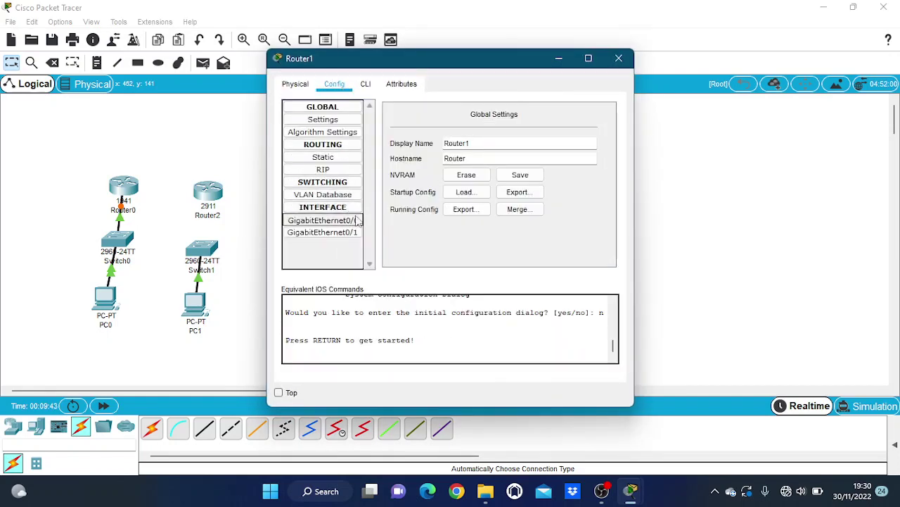
{"action": "left_click", "coordinate": [322, 220]}
{"action": "left_click", "coordinate": [599, 118]}
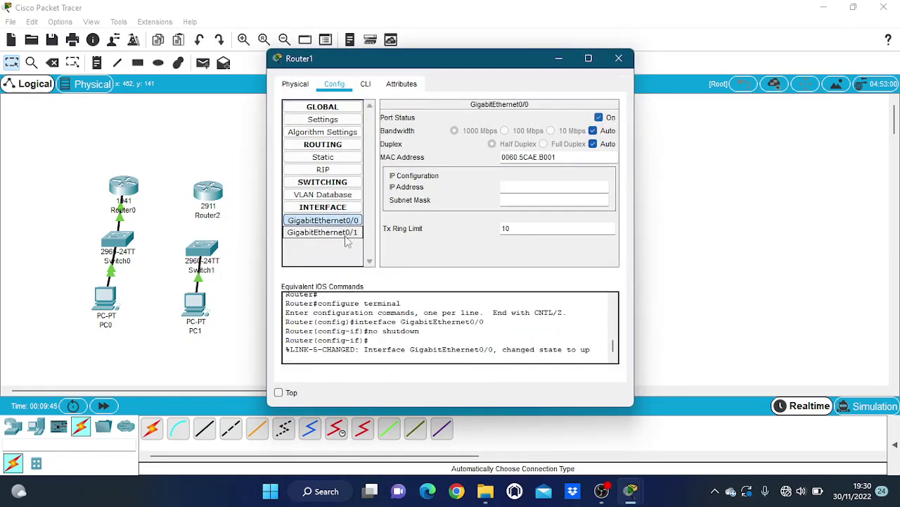
{"action": "left_click", "coordinate": [322, 232]}
{"action": "left_click", "coordinate": [614, 118]}
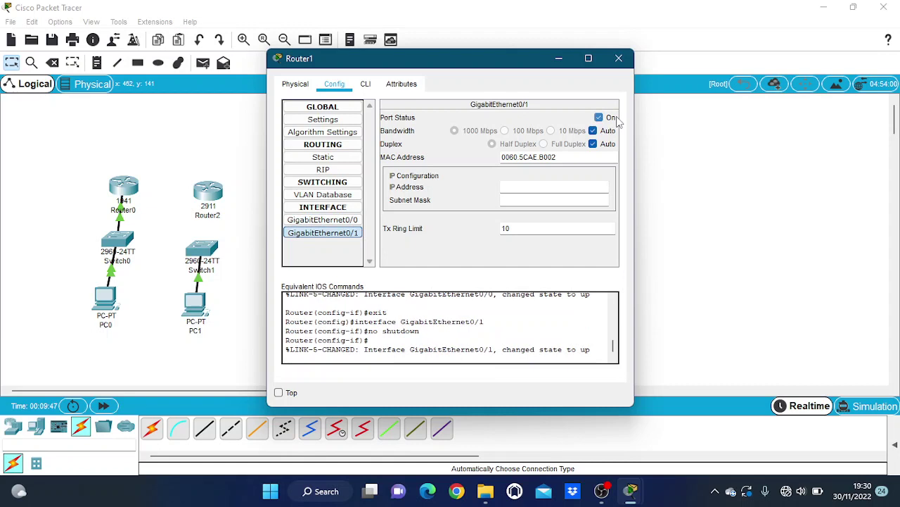
{"action": "left_click", "coordinate": [619, 58]}
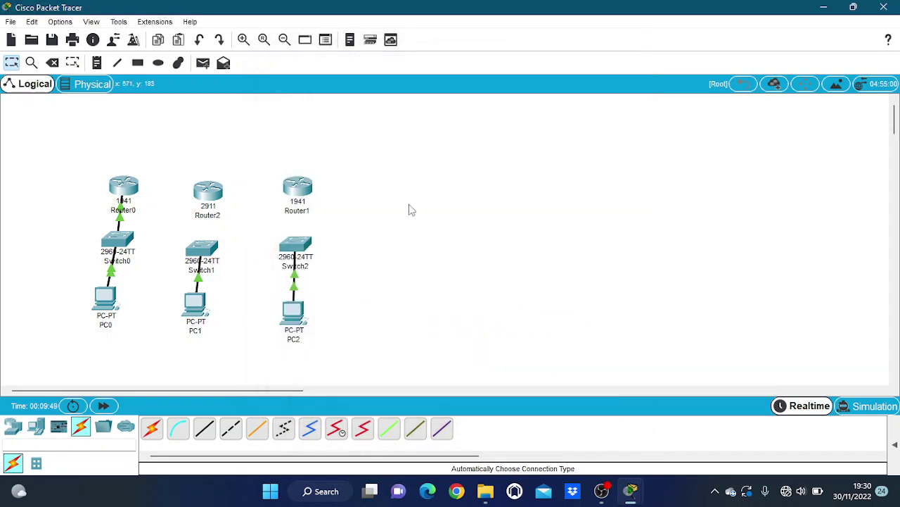
Connect Switch1 to Router2 and Switch2 to Router1 using the automatically chosen connection type
{"action": "left_click", "coordinate": [152, 428]}
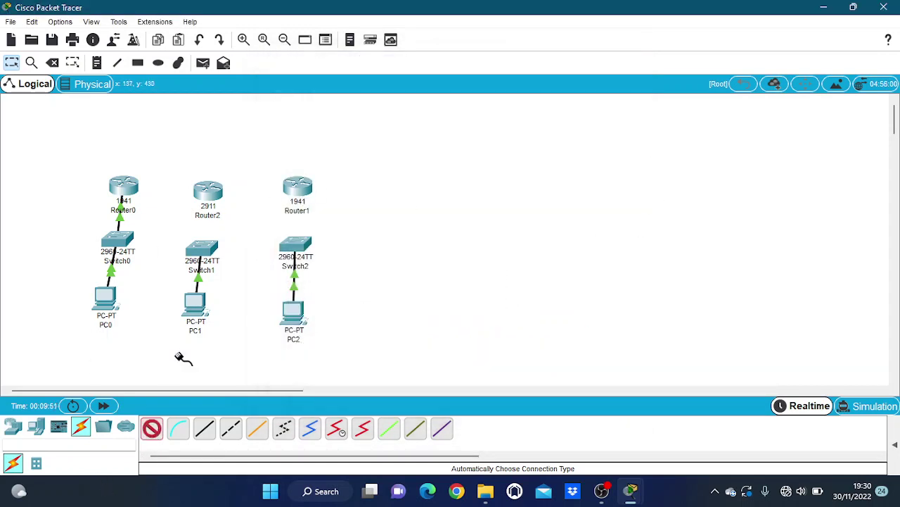
{"action": "left_click", "coordinate": [210, 250]}
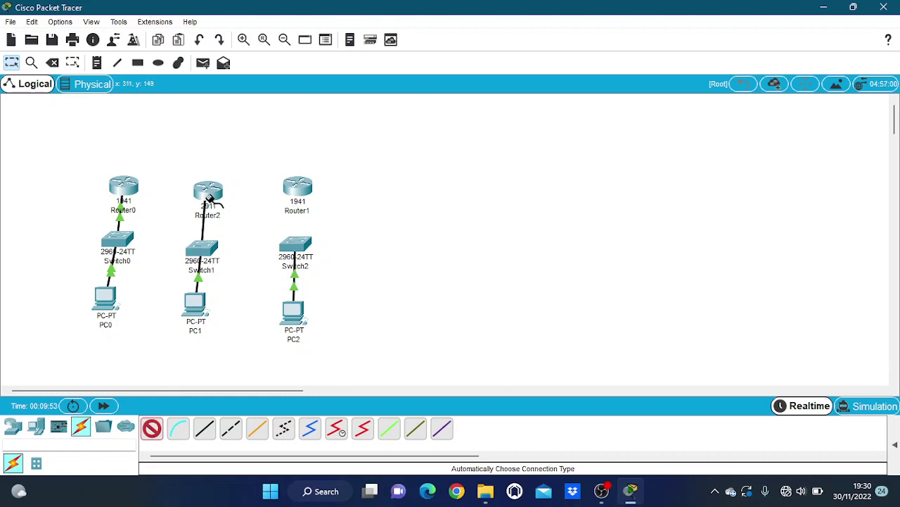
{"action": "left_click", "coordinate": [208, 194]}
{"action": "left_click", "coordinate": [152, 428]}
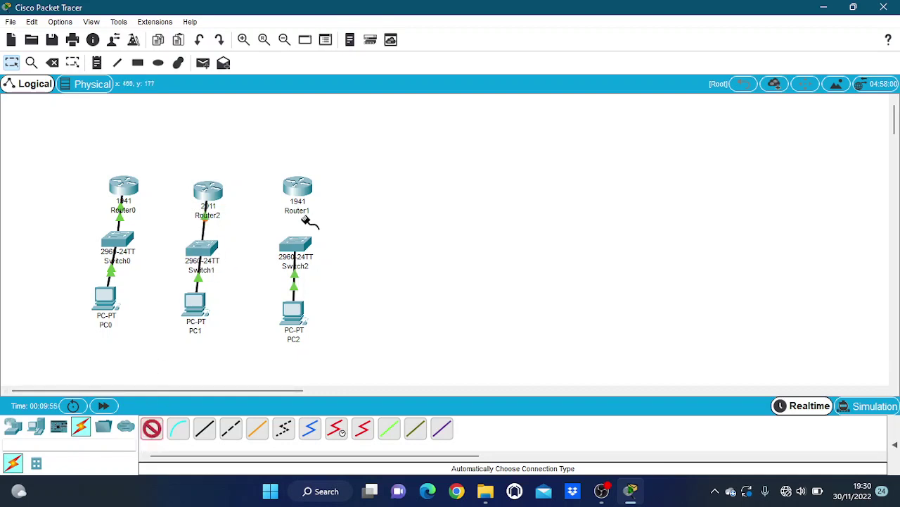
{"action": "left_click", "coordinate": [299, 243]}
{"action": "left_click", "coordinate": [301, 188]}
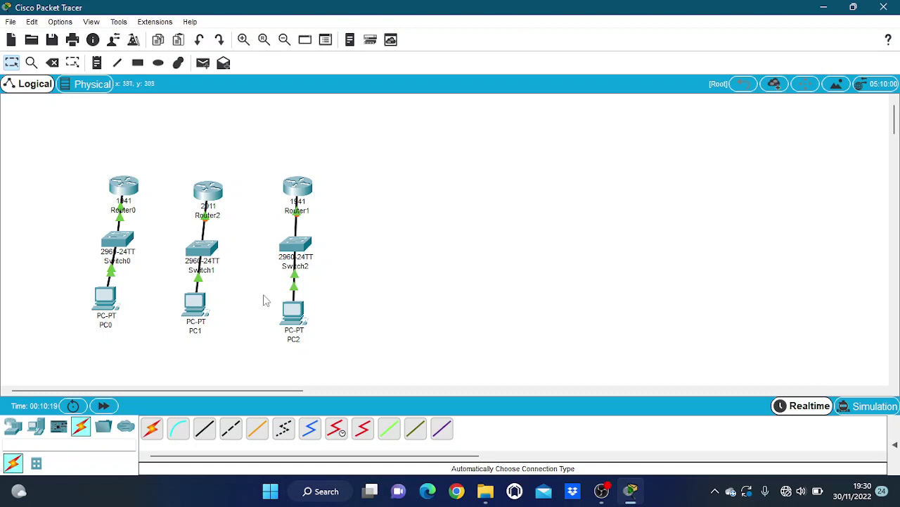
Connect Router0 to Router2 and Router2 to Router1 using the automatically chosen connection type
{"action": "left_click", "coordinate": [153, 428]}
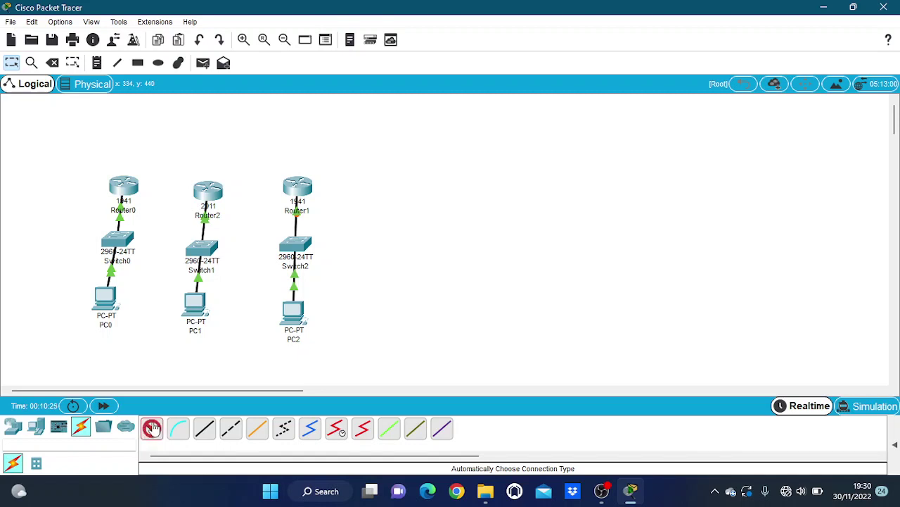
{"action": "mouse_move", "coordinate": [124, 187]}
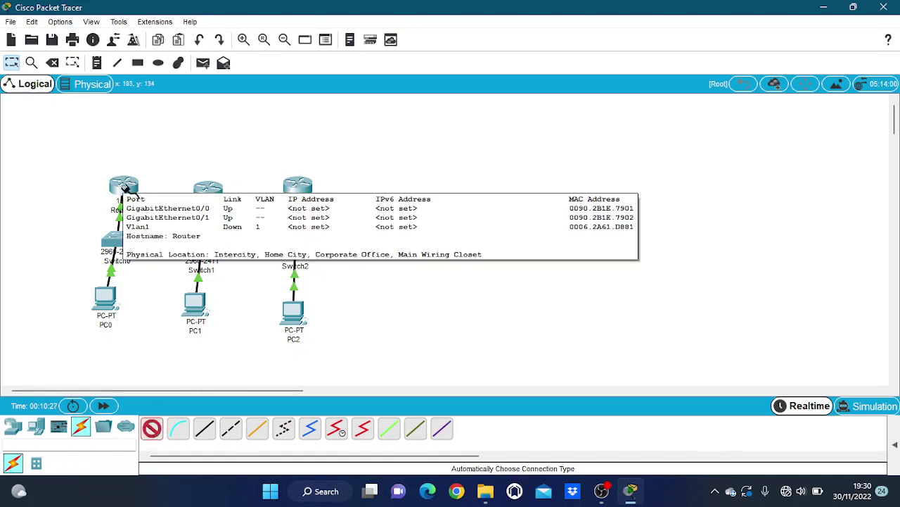
{"action": "left_click", "coordinate": [124, 187]}
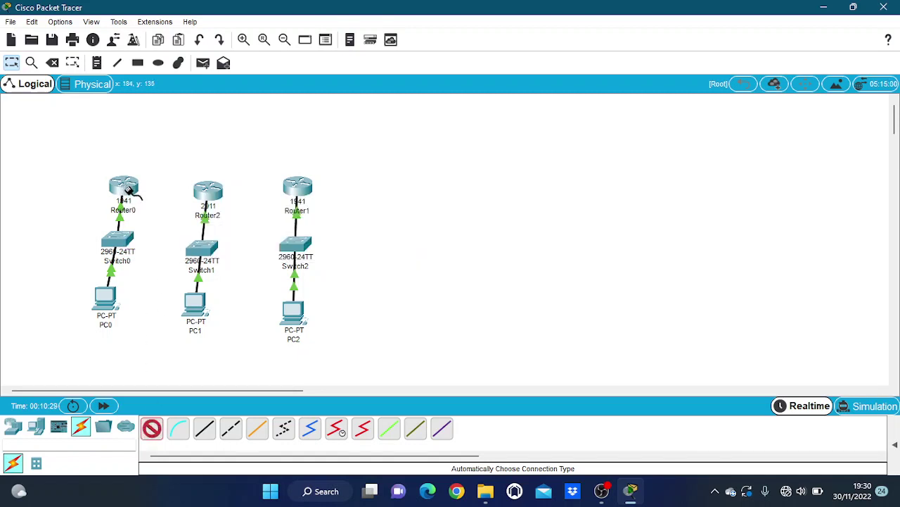
{"action": "left_click", "coordinate": [208, 192]}
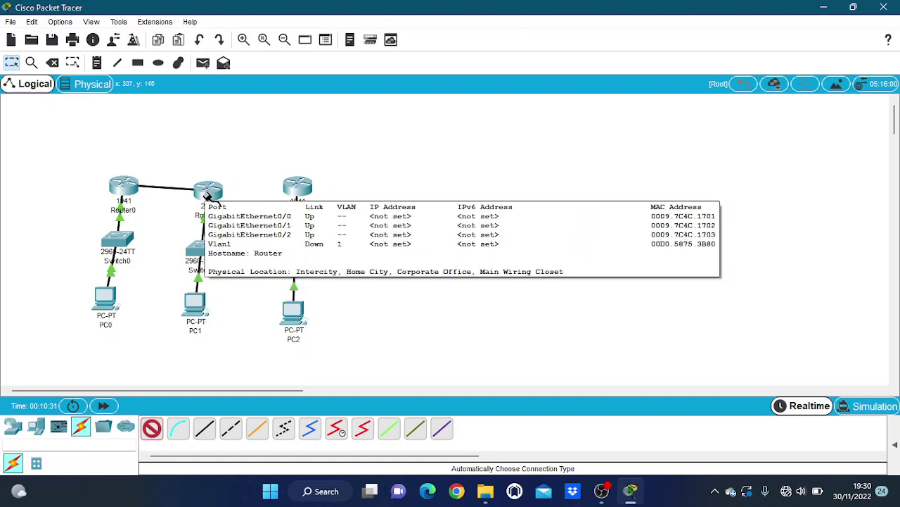
{"action": "left_click", "coordinate": [208, 196]}
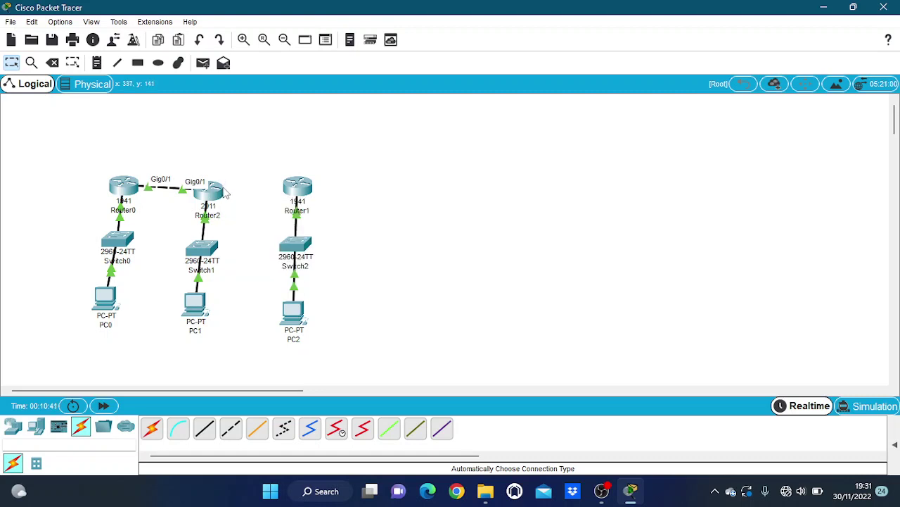
{"action": "left_click", "coordinate": [155, 427]}
{"action": "left_click", "coordinate": [223, 189]}
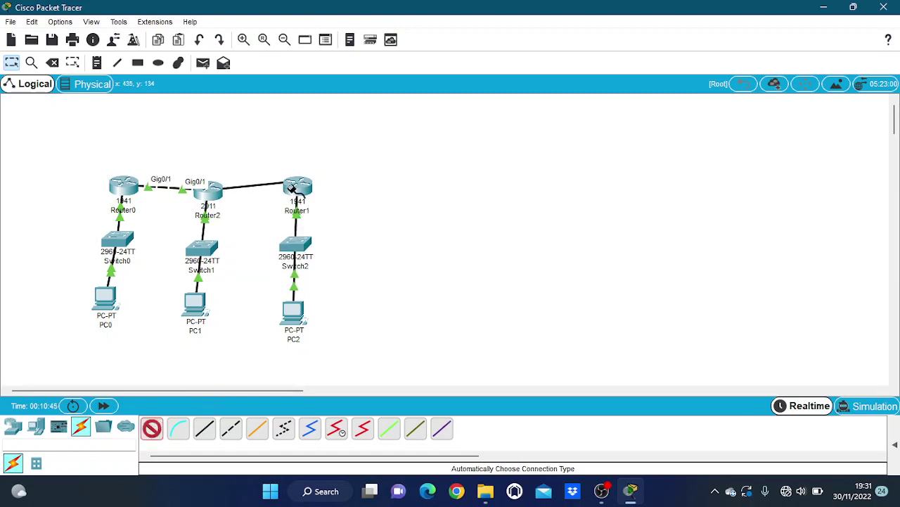
{"action": "left_click", "coordinate": [292, 188]}
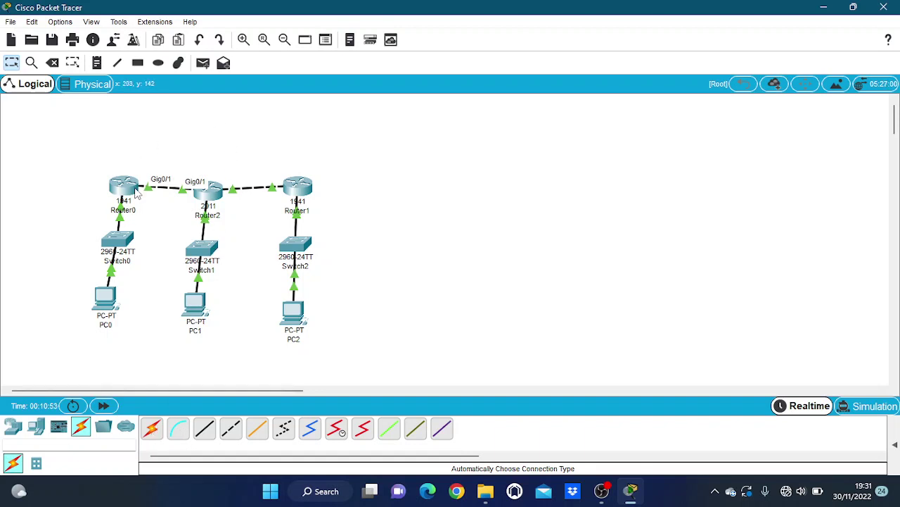
Spread the three router-switch-PC columns apart, moving the Router1 and Router2 columns right and the Router0 column slightly left
{"action": "mouse_move", "coordinate": [136, 193]}
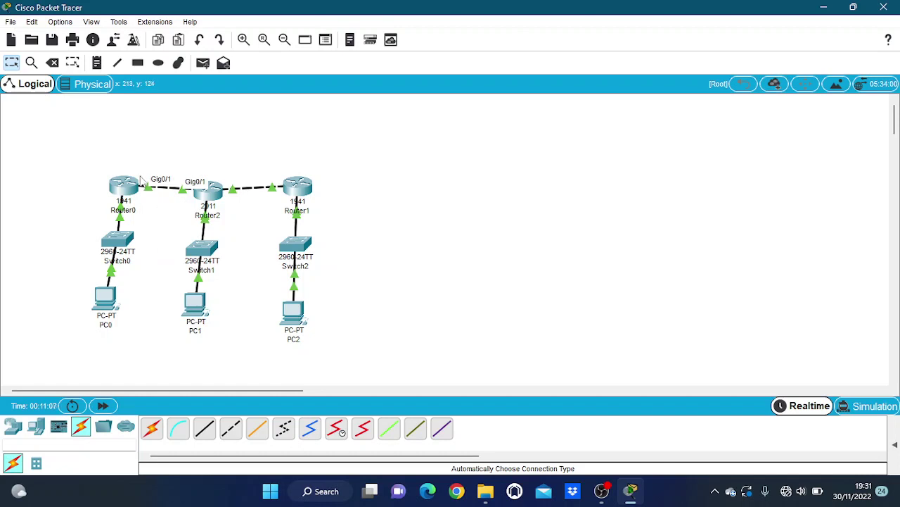
{"action": "left_click_drag", "start_coordinate": [276, 162], "coordinate": [370, 336]}
{"action": "left_click_drag", "start_coordinate": [284, 190], "coordinate": [414, 176]}
{"action": "left_click_drag", "start_coordinate": [159, 145], "coordinate": [273, 357]}
{"action": "left_click_drag", "start_coordinate": [212, 192], "coordinate": [274, 182]}
{"action": "left_click_drag", "start_coordinate": [50, 137], "coordinate": [169, 366]}
{"action": "left_click_drag", "start_coordinate": [132, 186], "coordinate": [91, 174]}
{"action": "left_click", "coordinate": [109, 213]}
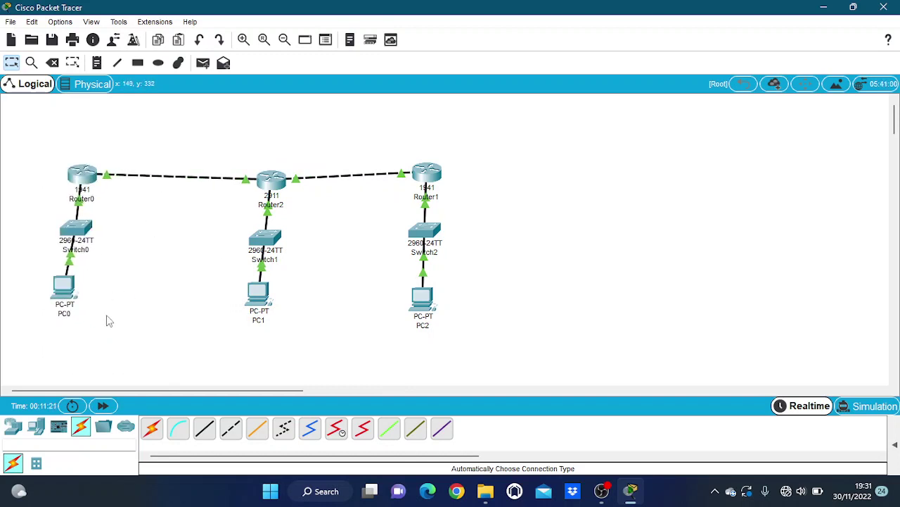
Place a note beside PC0 with the lines 200:100:10:2/24 and 200.100.10.1
{"action": "left_click", "coordinate": [98, 64]}
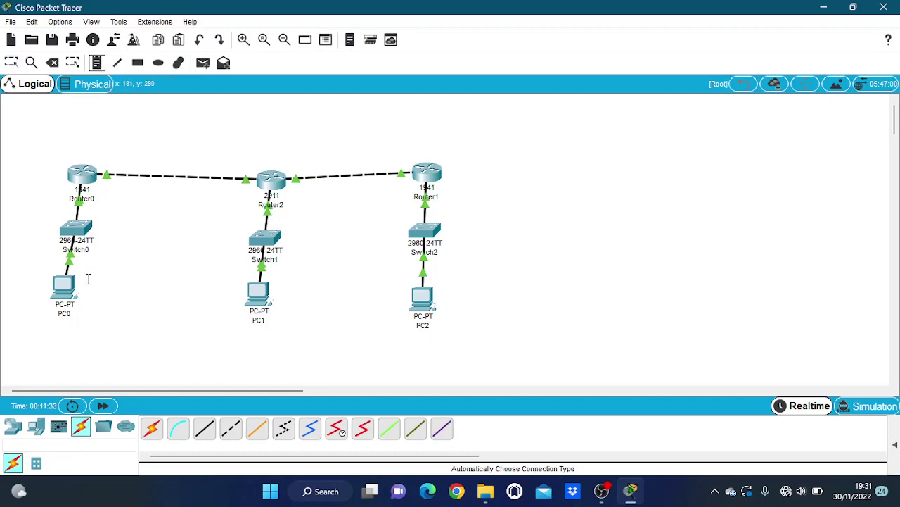
{"action": "left_click", "coordinate": [88, 280]}
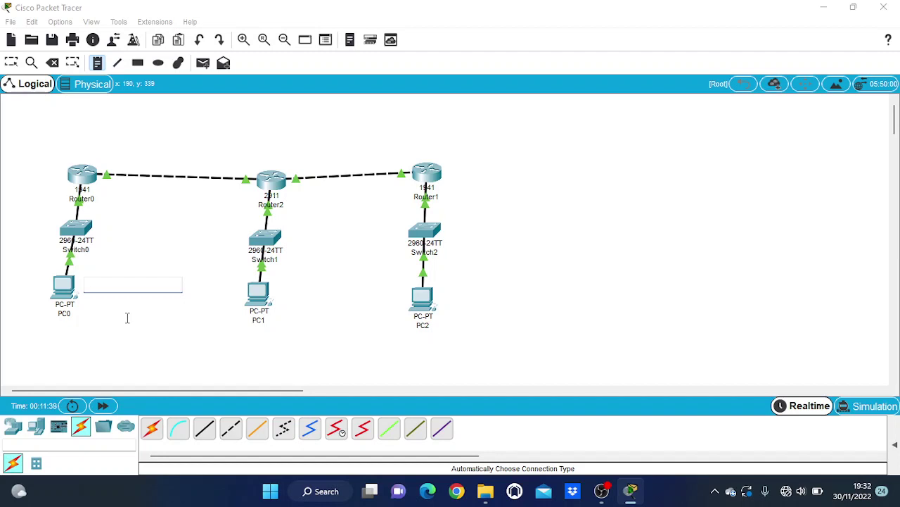
{"action": "type", "text": "20"}
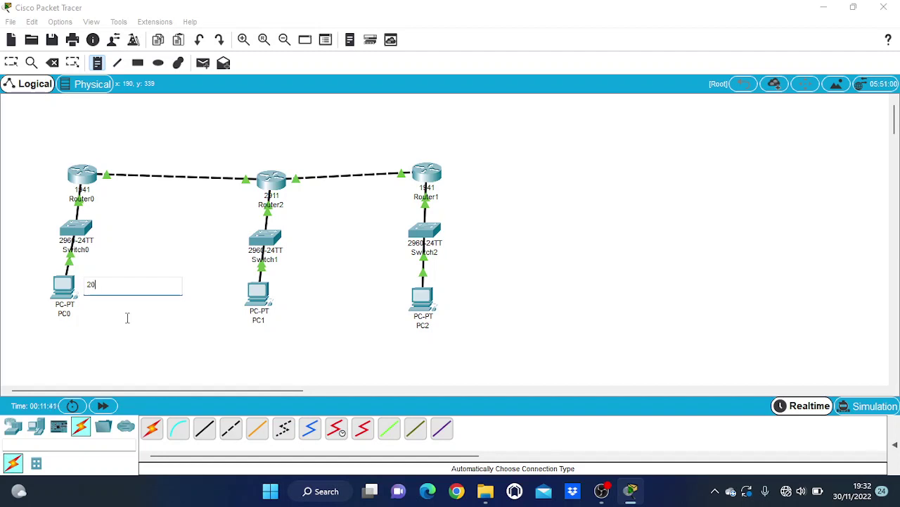
{"action": "type", "text": "0:100:10:2/24"}
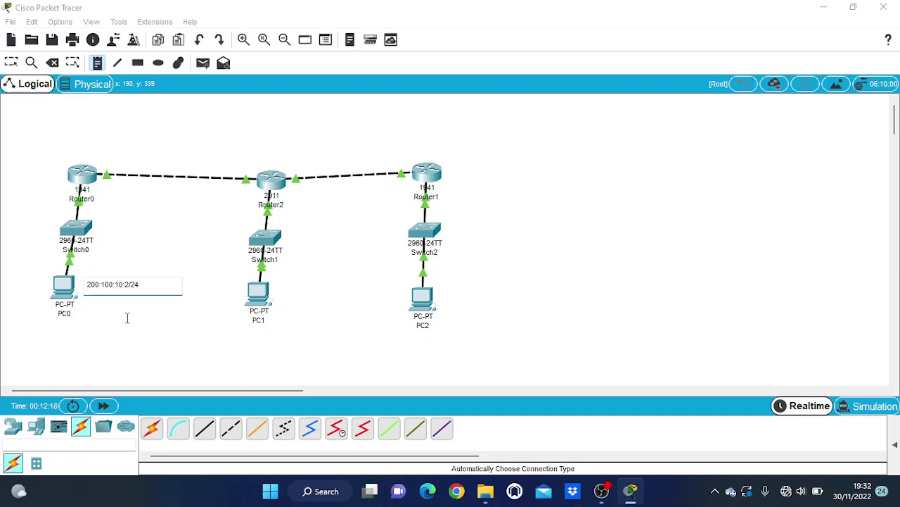
{"action": "key", "text": "Return"}
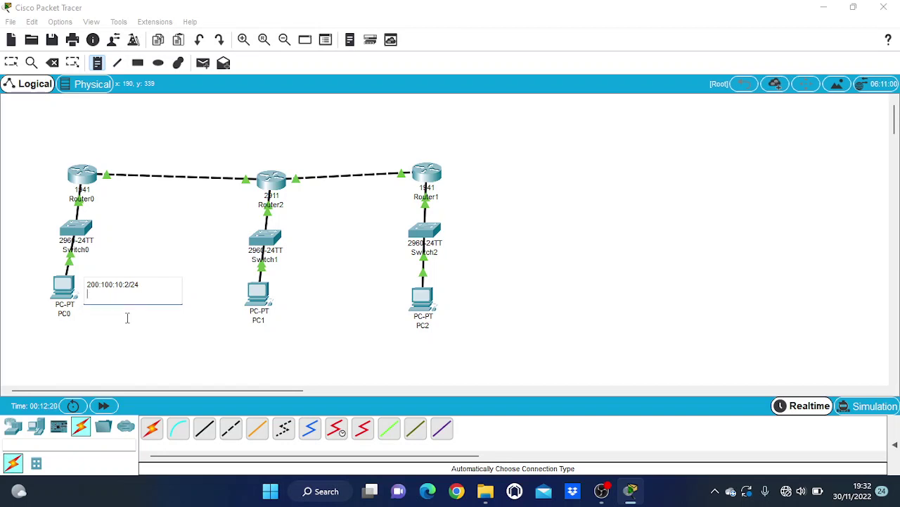
{"action": "type", "text": "200"}
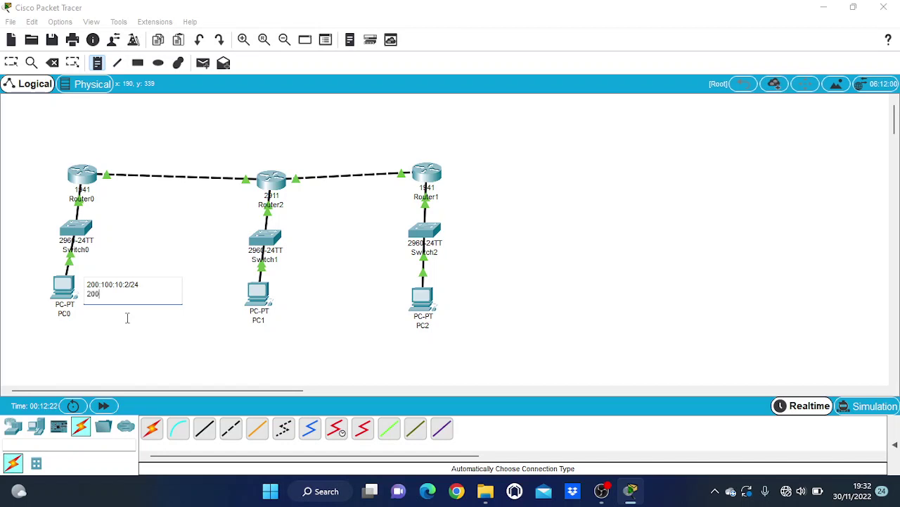
{"action": "type", "text": "."}
{"action": "type", "text": "100.1"}
Prefix the PC0 note's lines with IP and GATEWAY, and shift the note slightly down beside PC0
{"action": "type", "text": "IP "}
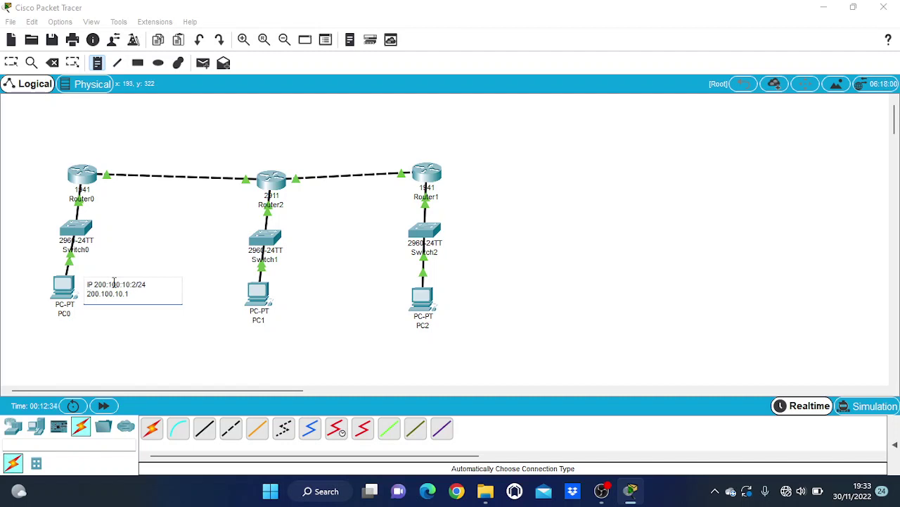
{"action": "type", "text": "GATEWAY"}
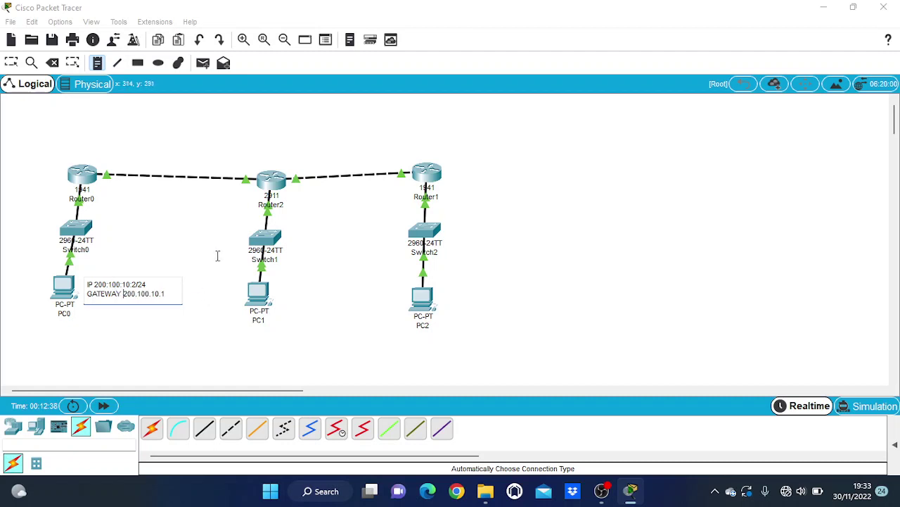
{"action": "left_click", "coordinate": [10, 64]}
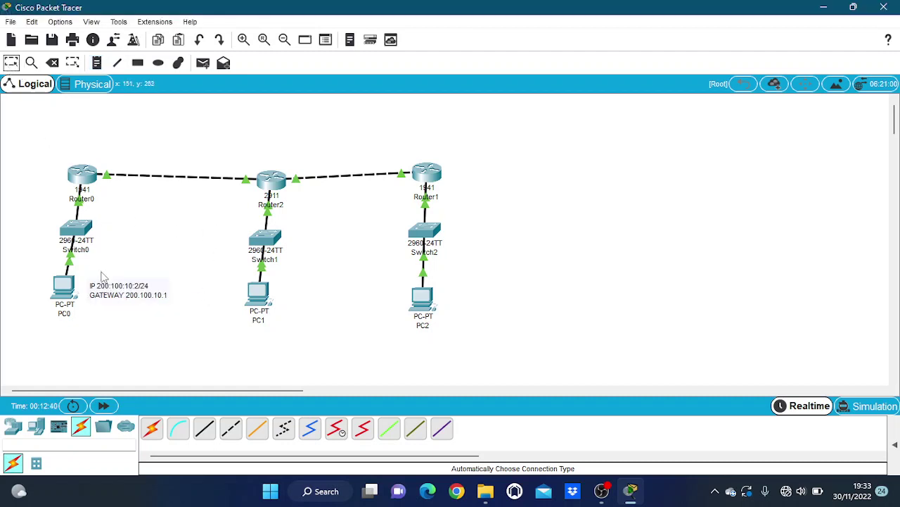
{"action": "left_click_drag", "start_coordinate": [116, 296], "coordinate": [110, 310]}
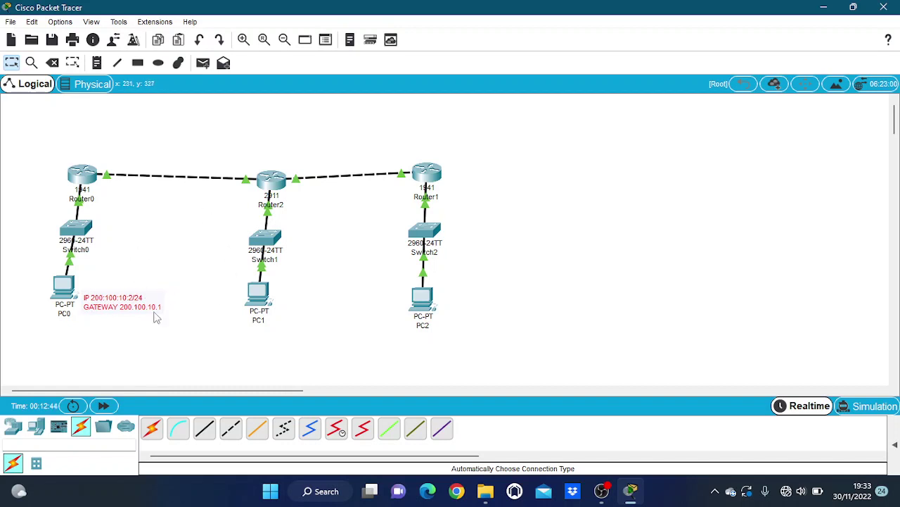
Copy the full text of the PC0 note into a new note beside PC1
{"action": "double_click", "coordinate": [137, 308]}
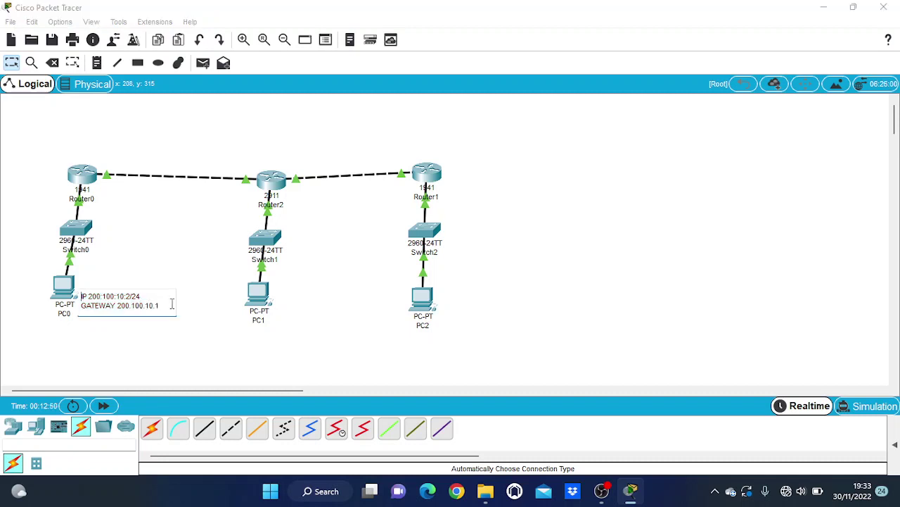
{"action": "key", "text": "ctrl+a"}
{"action": "key", "text": "ctrl+c"}
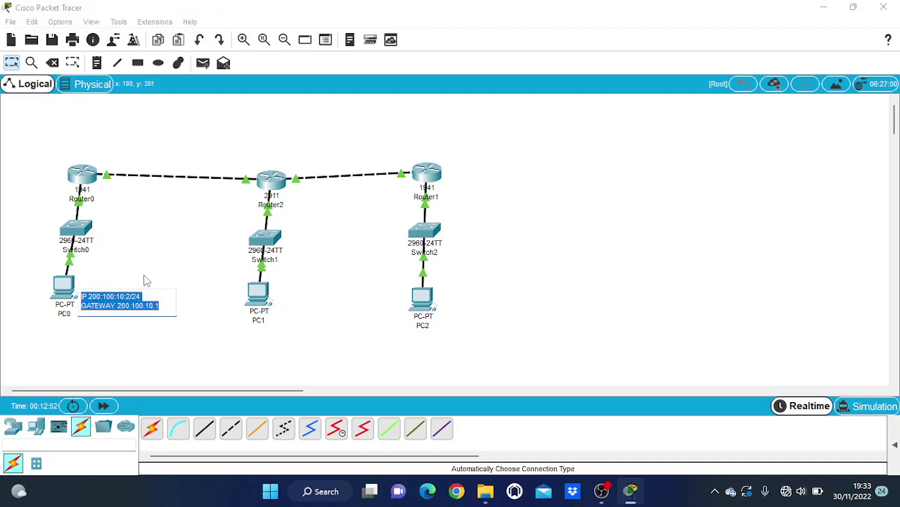
{"action": "left_click", "coordinate": [181, 269]}
{"action": "left_click", "coordinate": [73, 62]}
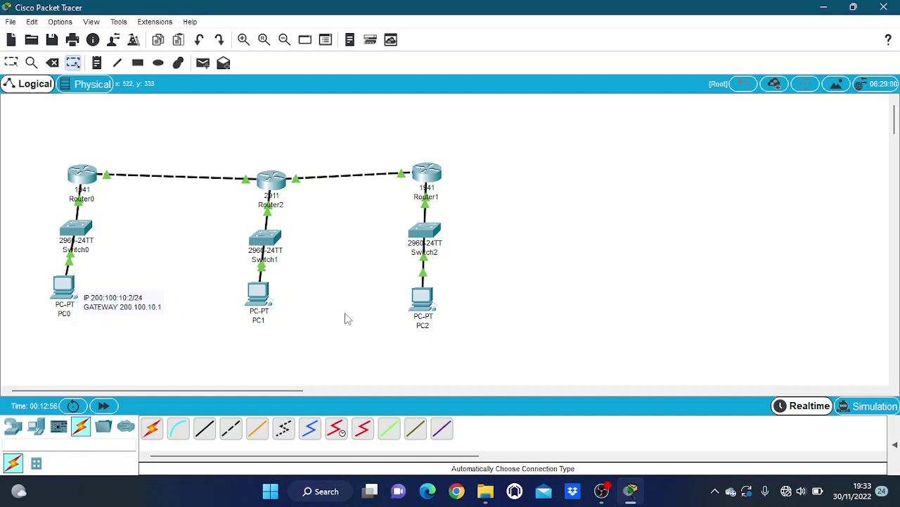
{"action": "left_click", "coordinate": [96, 63]}
{"action": "left_click", "coordinate": [295, 288]}
{"action": "key", "text": "ctrl+v"}
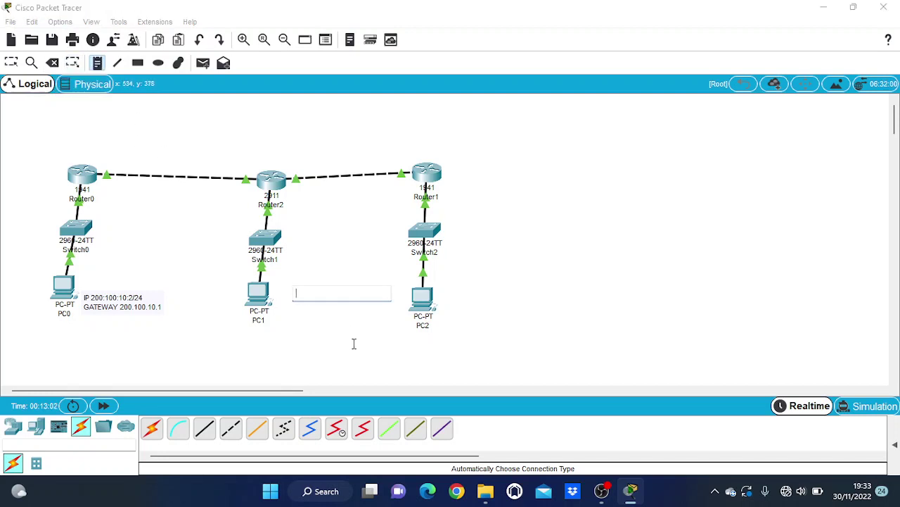
Edit the PC1 note to read IP 200:100:11:2/24 and GATEWAY 200.100.11.1
{"action": "left_click", "coordinate": [341, 294]}
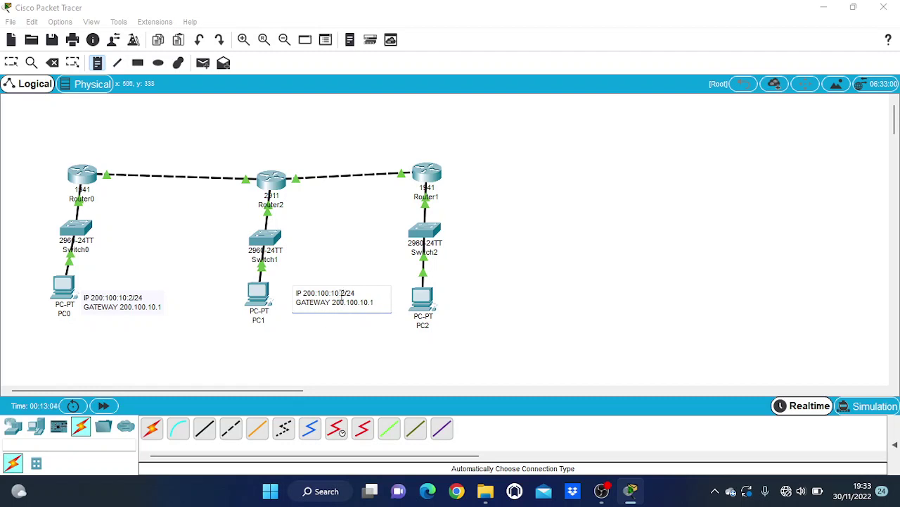
{"action": "left_click", "coordinate": [374, 311]}
{"action": "type", "text": ":"}
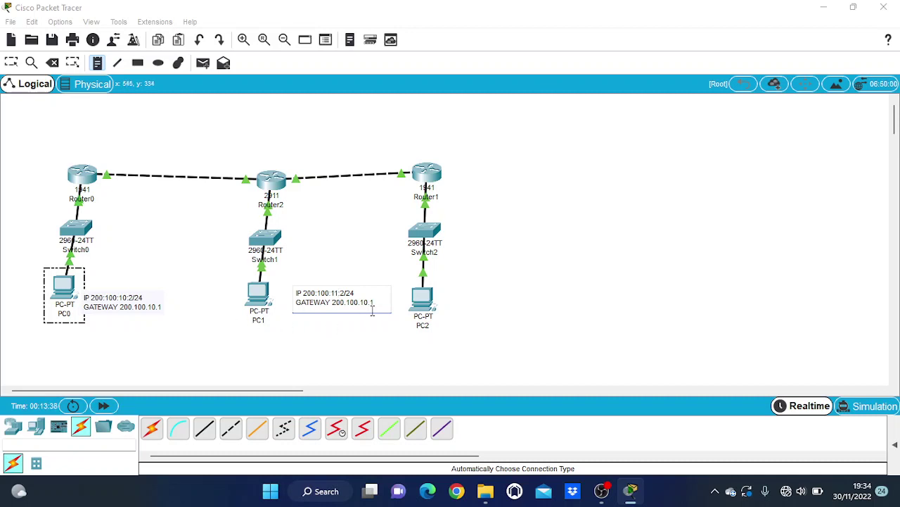
{"action": "type", "text": "1"}
{"action": "left_click", "coordinate": [30, 62]}
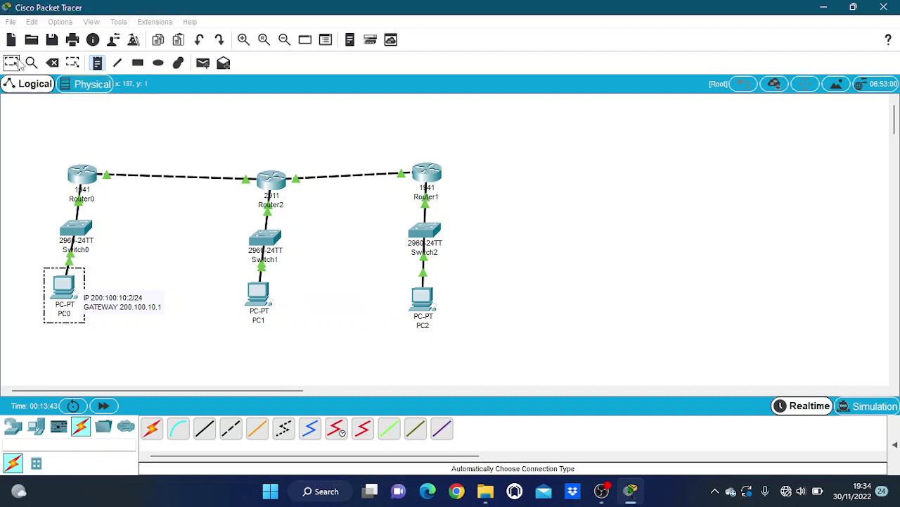
Copy the PC1 note's text into a new note beside PC2
{"action": "left_click", "coordinate": [329, 301]}
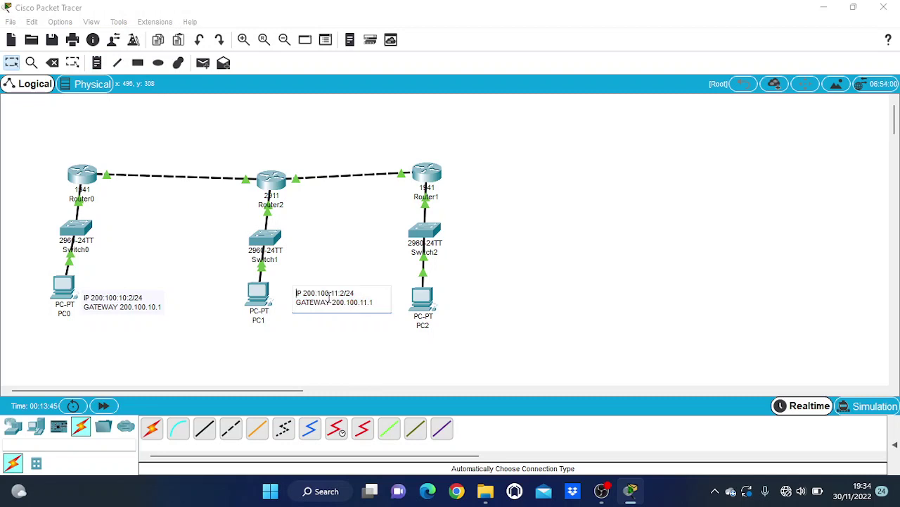
{"action": "key", "text": "Tab"}
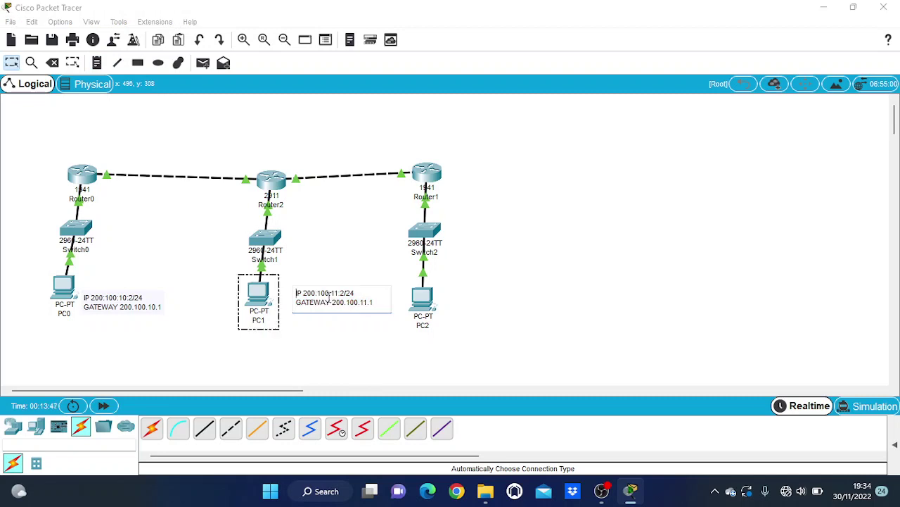
{"action": "left_click_drag", "start_coordinate": [296, 293], "coordinate": [374, 304]}
{"action": "key", "text": "ctrl+c"}
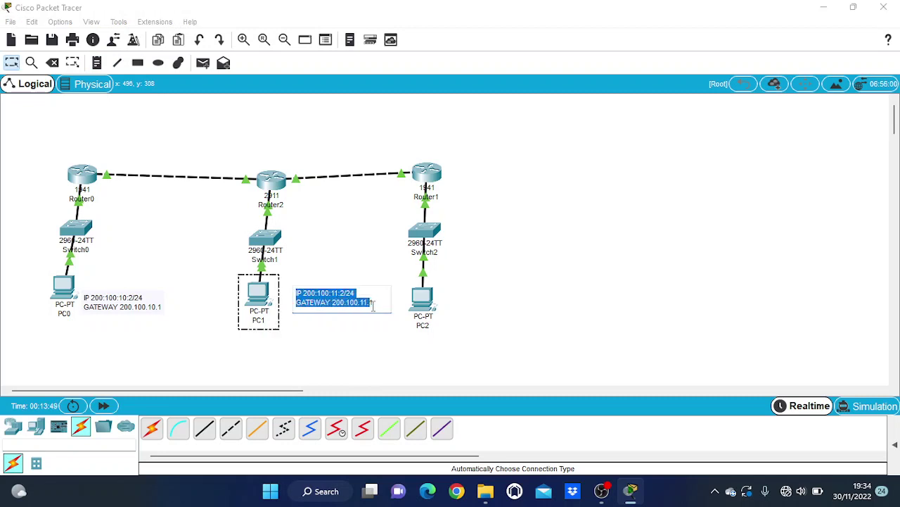
{"action": "left_click", "coordinate": [97, 62]}
{"action": "left_click", "coordinate": [458, 291]}
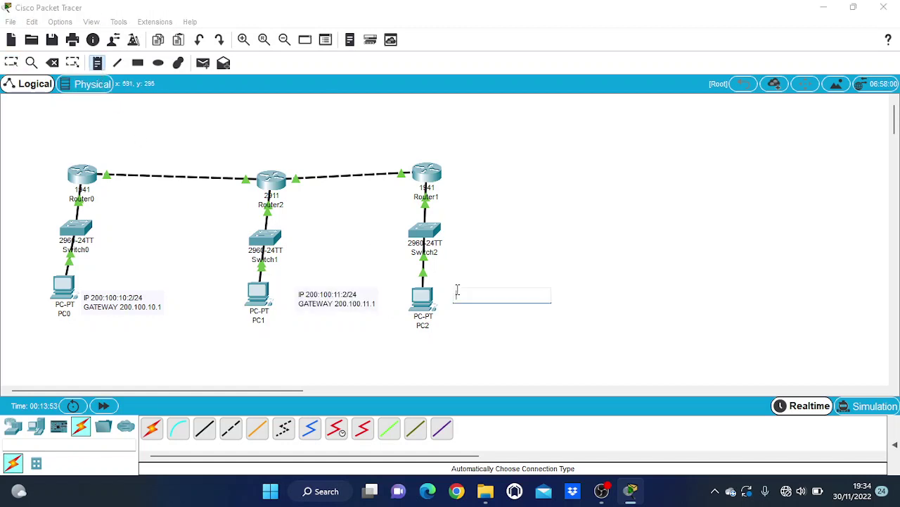
{"action": "key", "text": "ctrl+v"}
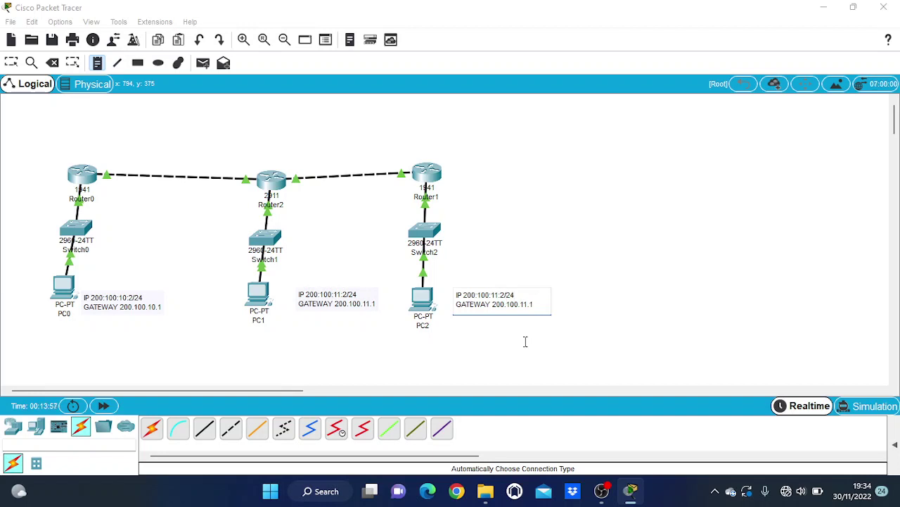
Edit the PC2 note to read IP 200:100:12:2/24 and GATEWAY 200.100.12.1, and finish note placement
{"action": "key", "text": "BackSpace"}
{"action": "type", "text": "2"}
{"action": "key", "text": "BackSpace"}
{"action": "left_click", "coordinate": [531, 259]}
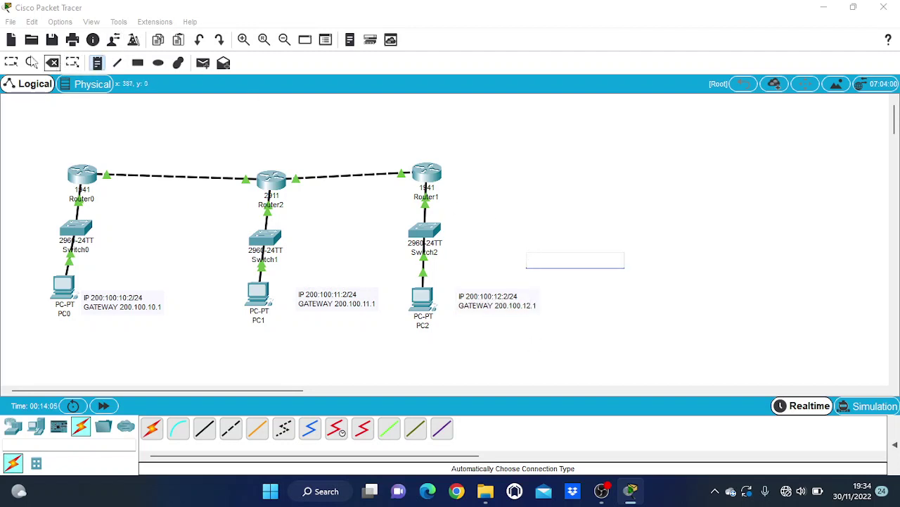
{"action": "left_click", "coordinate": [11, 62]}
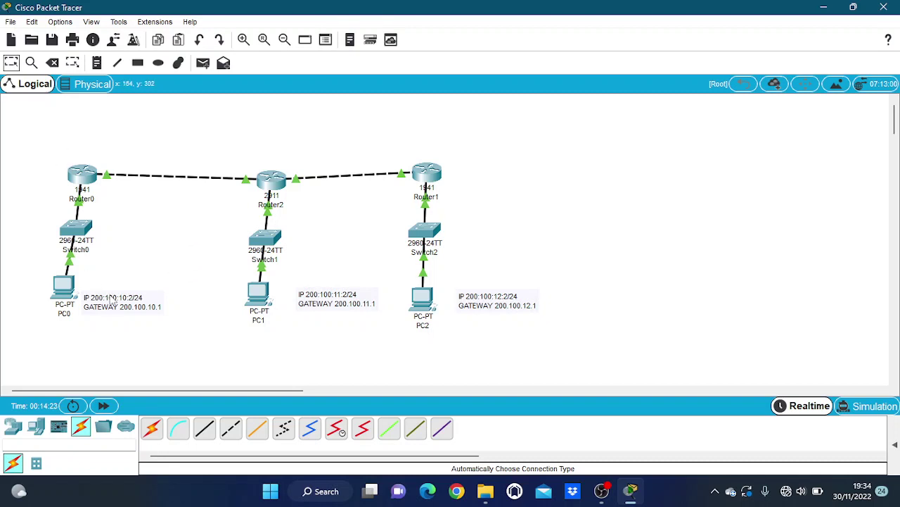
Add a note beside Router0 reading "IP DI ISI GATEWAY DARI PC"
{"action": "left_click", "coordinate": [96, 63]}
{"action": "left_click", "coordinate": [106, 187]}
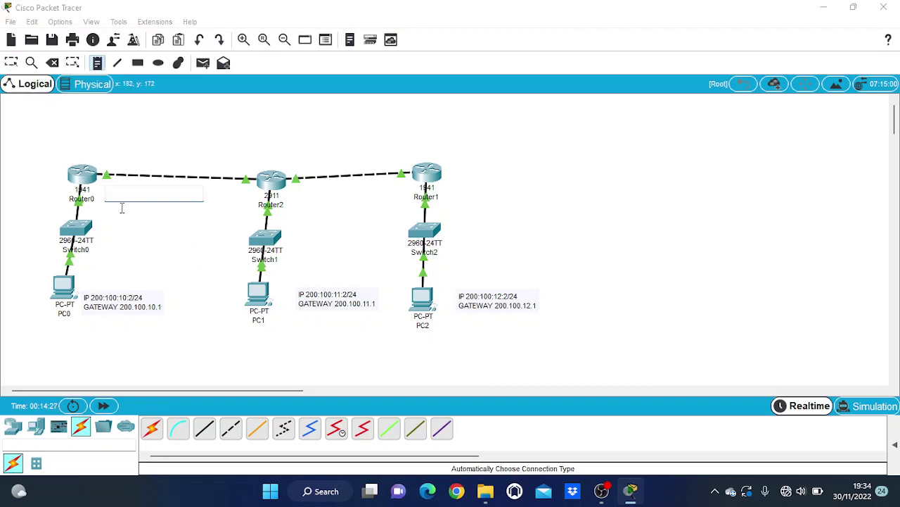
{"action": "type", "text": "IP DI ISI GAT"}
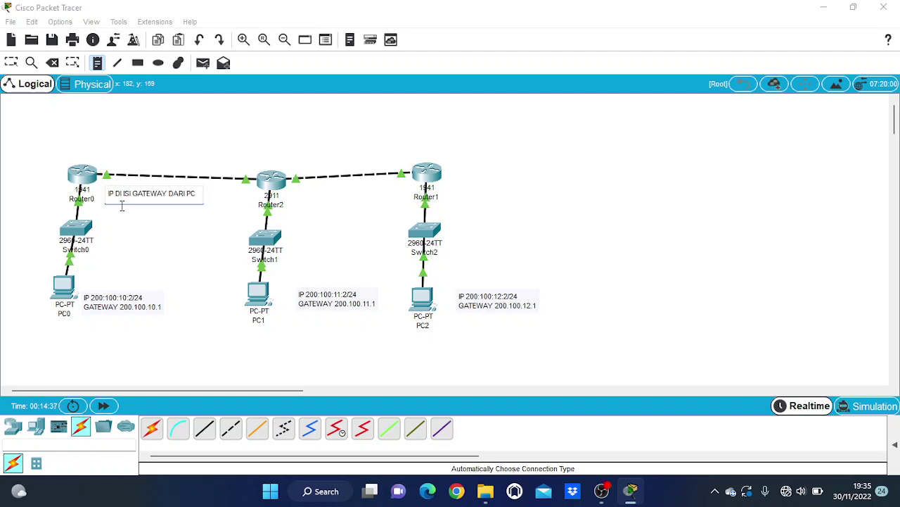
{"action": "type", "text": "EWAY DARI PC"}
{"action": "left_click", "coordinate": [12, 63]}
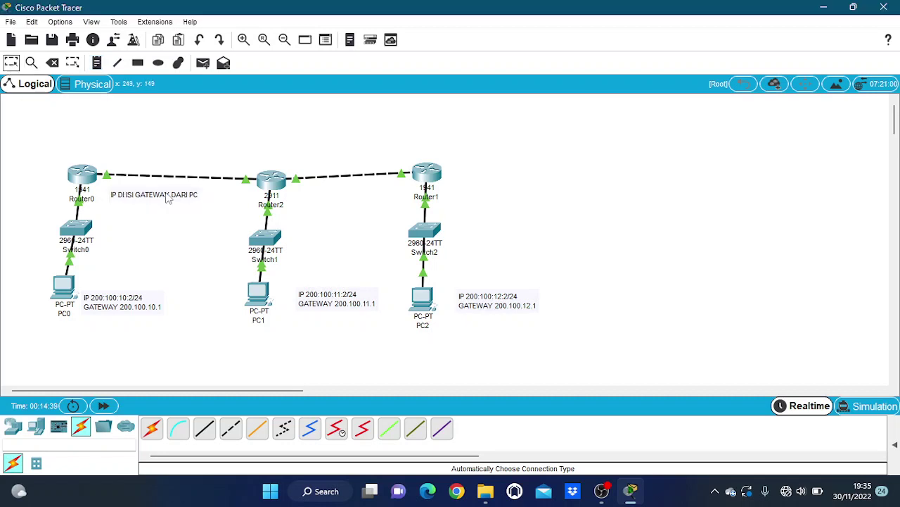
Move Router0 up and to the right, and position its note between Router0 and Switch0
{"action": "left_click_drag", "start_coordinate": [168, 199], "coordinate": [50, 163]}
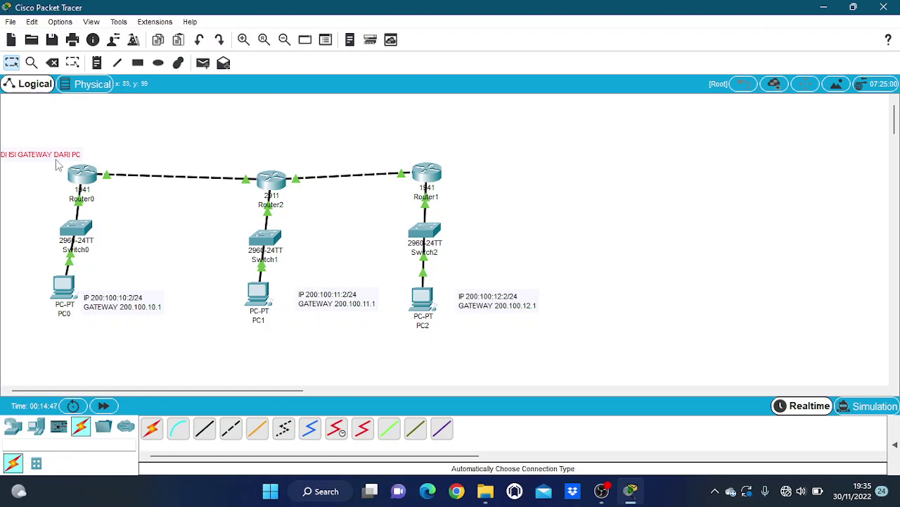
{"action": "left_click_drag", "start_coordinate": [82, 174], "coordinate": [112, 200]}
{"action": "left_click", "coordinate": [159, 213]}
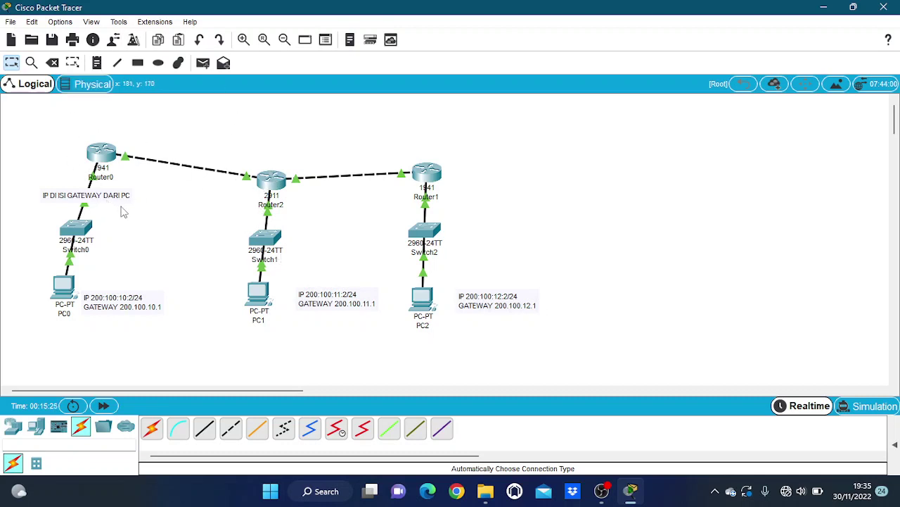
Give PC0 the static IP address 200.100.10.2 with subnet mask 255.255.255.0
{"action": "left_click", "coordinate": [74, 289]}
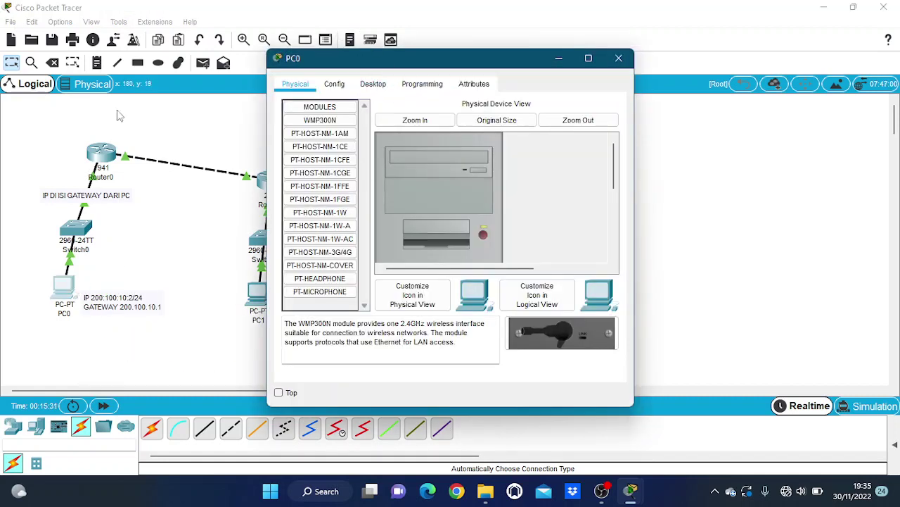
{"action": "left_click", "coordinate": [373, 84]}
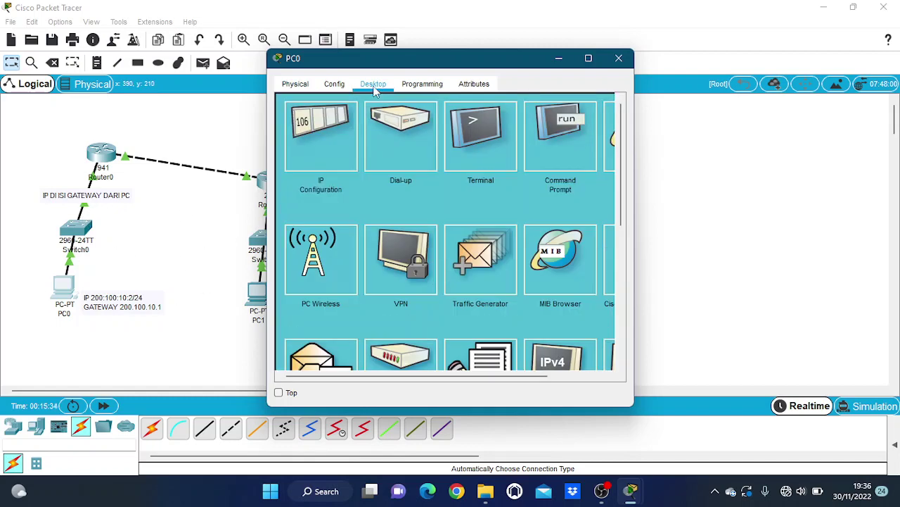
{"action": "left_click", "coordinate": [339, 152]}
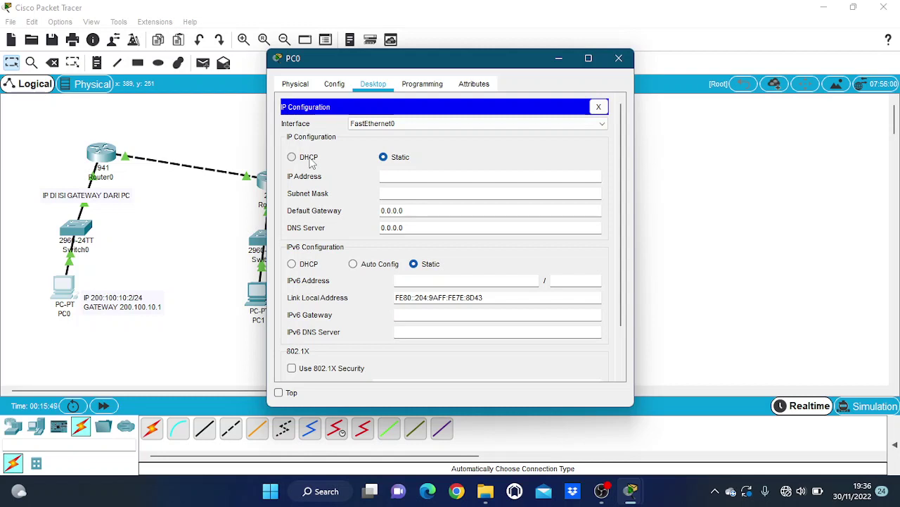
{"action": "left_click", "coordinate": [293, 157]}
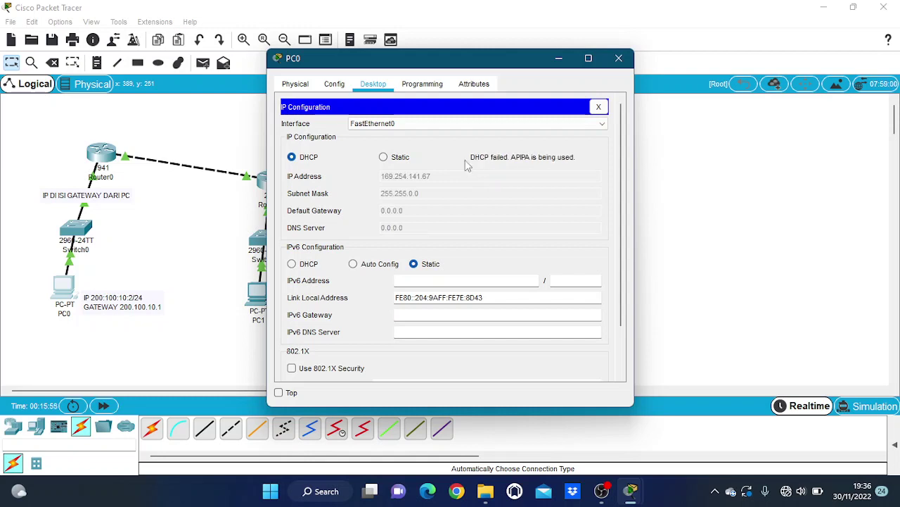
{"action": "left_click", "coordinate": [384, 156]}
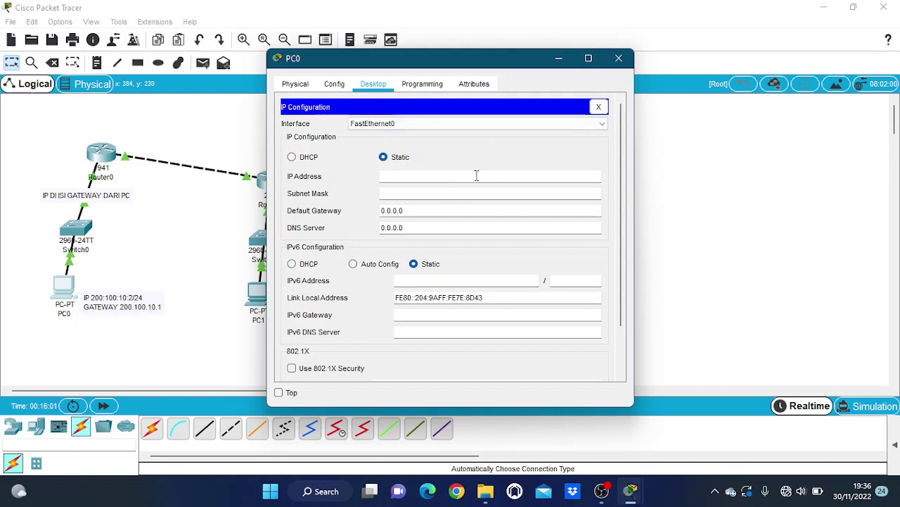
{"action": "left_click", "coordinate": [418, 179]}
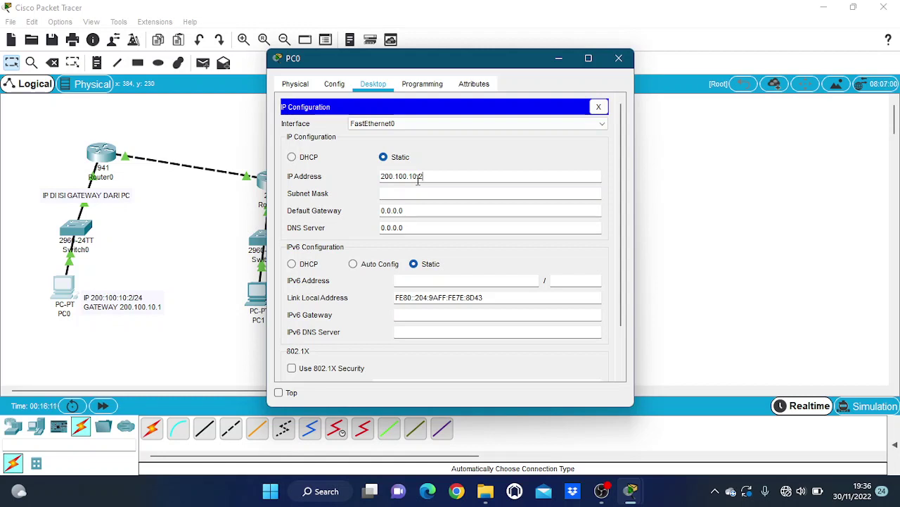
{"action": "left_click", "coordinate": [420, 192]}
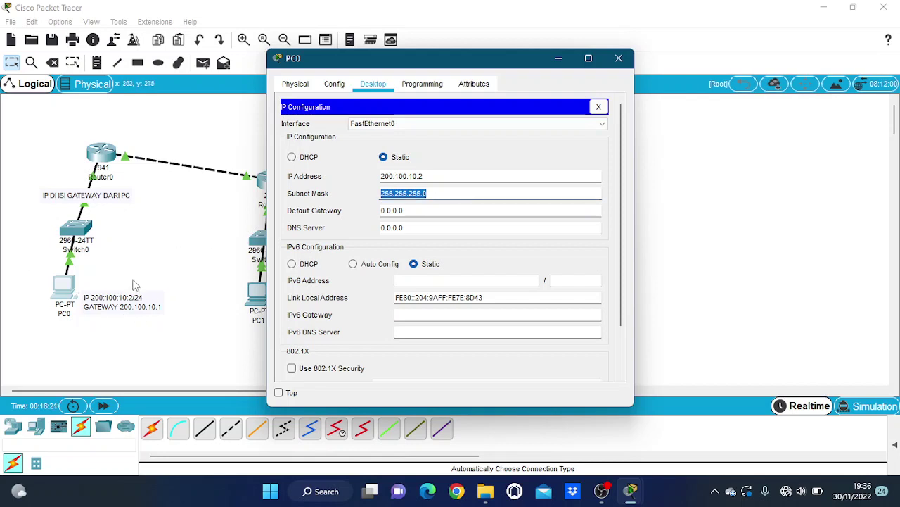
Set PC0's default gateway to 200.100.10.1 and close its configuration window
{"action": "key", "text": "Tab"}
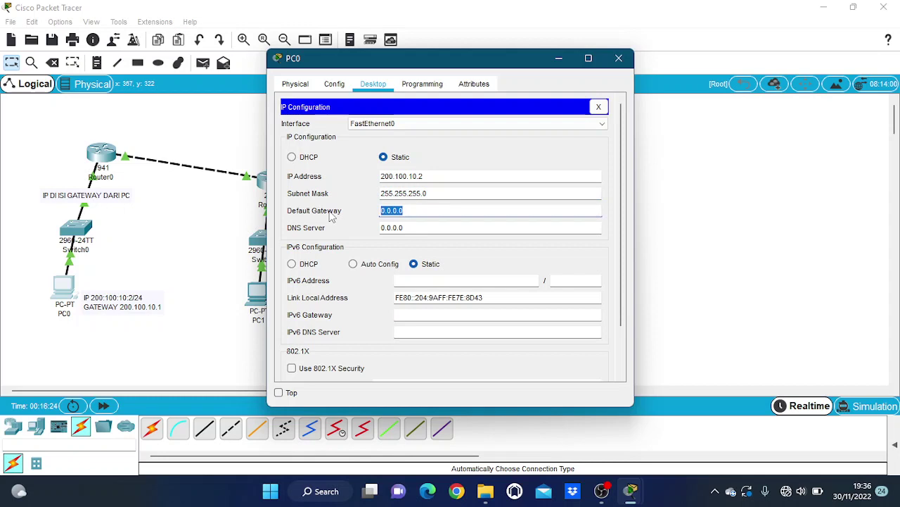
{"action": "key", "text": "BackSpace"}
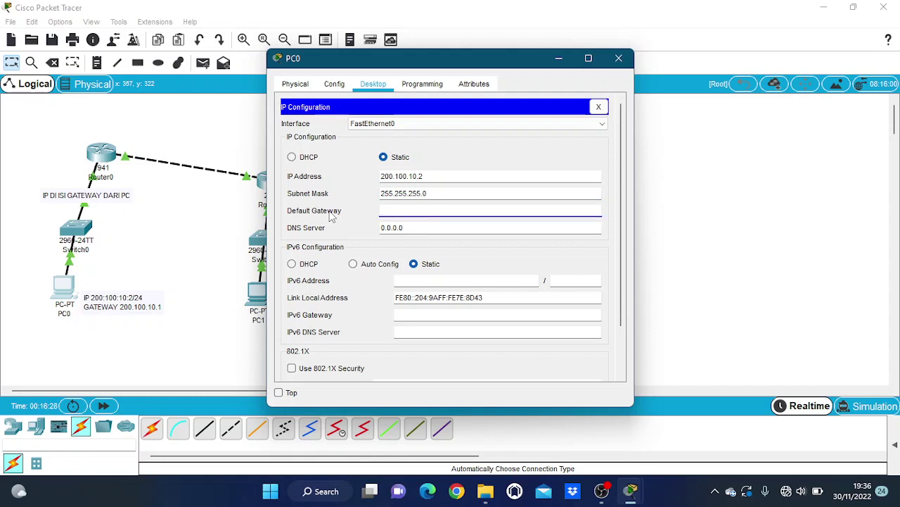
{"action": "type", "text": "200.100.10.1"}
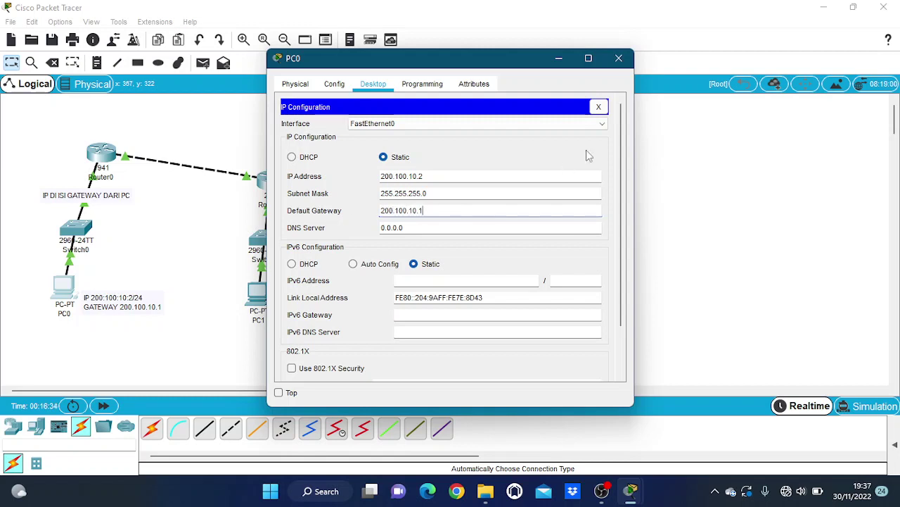
{"action": "left_click", "coordinate": [621, 58]}
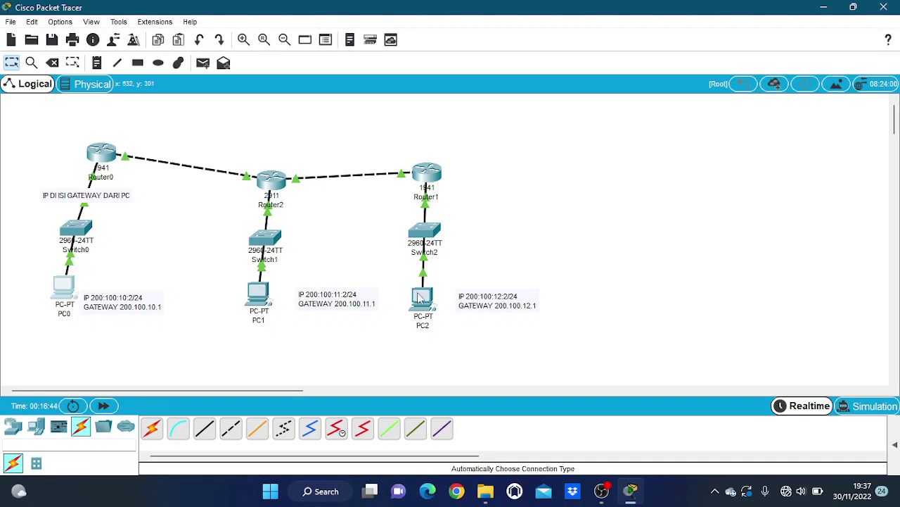
Give PC1 the static IP address 200.100.11.2 with subnet mask 255.255.255.0
{"action": "left_click", "coordinate": [258, 292]}
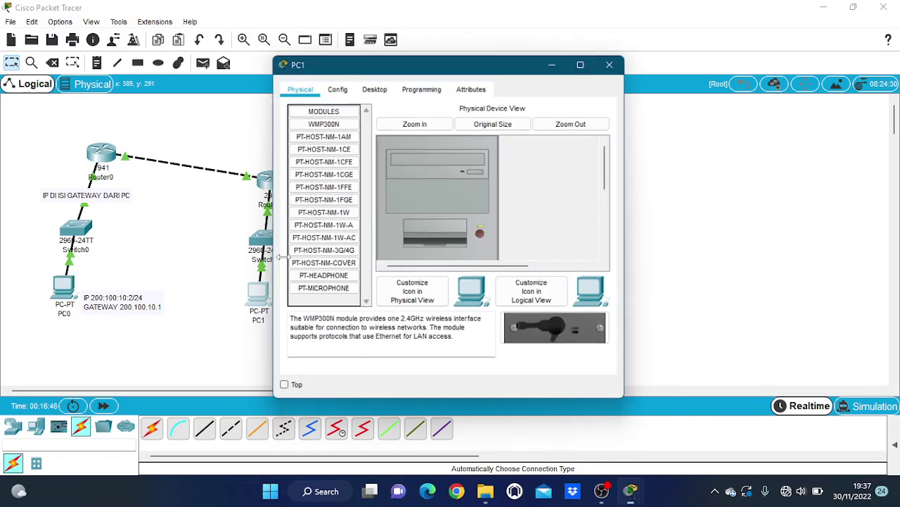
{"action": "left_click", "coordinate": [374, 83]}
{"action": "left_click", "coordinate": [336, 133]}
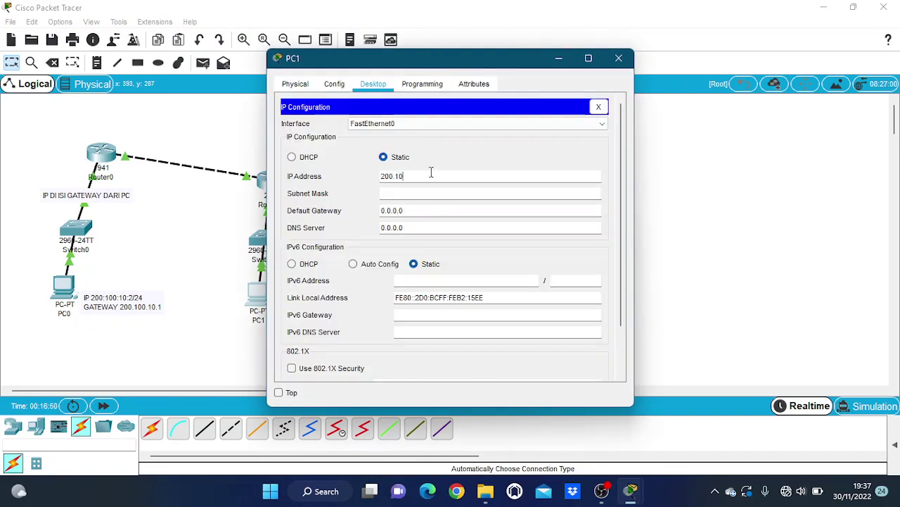
{"action": "left_click", "coordinate": [431, 172]}
{"action": "type", "text": "200.100.11.2"}
{"action": "key", "text": "Tab"}
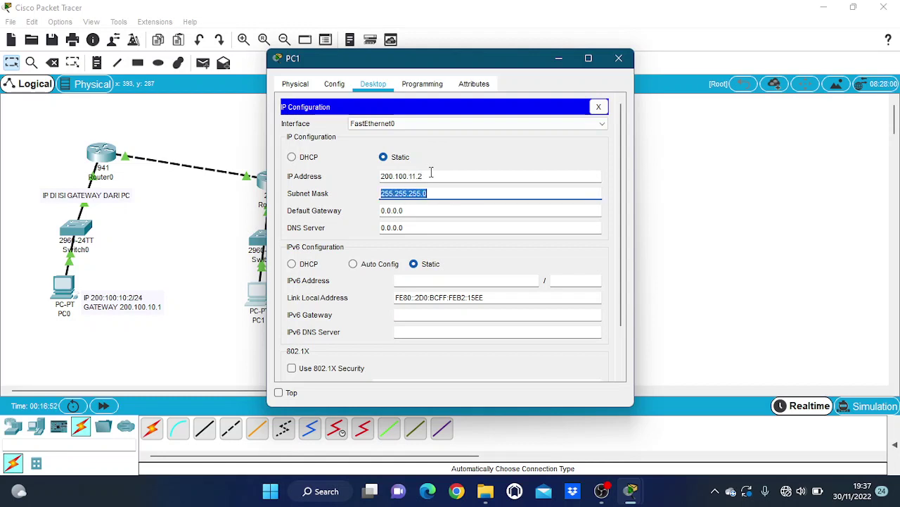
Set PC1's default gateway to 200.100.11.1 and close its configuration window
{"action": "key", "text": "Tab"}
{"action": "type", "text": "20"}
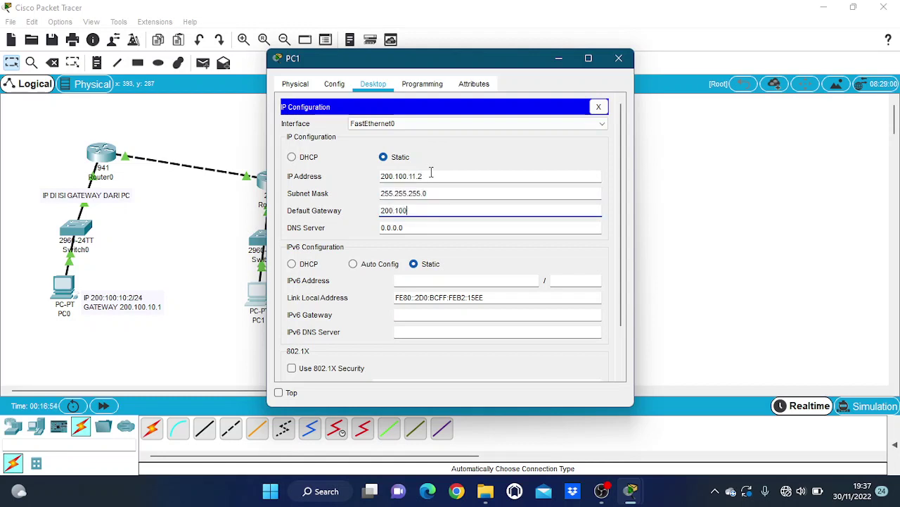
{"action": "type", "text": "0.100.11.1"}
{"action": "left_click", "coordinate": [619, 58]}
Give PC2 the static IP address 200.100.12.2 with subnet mask 255.255.255.0
{"action": "left_click", "coordinate": [422, 301]}
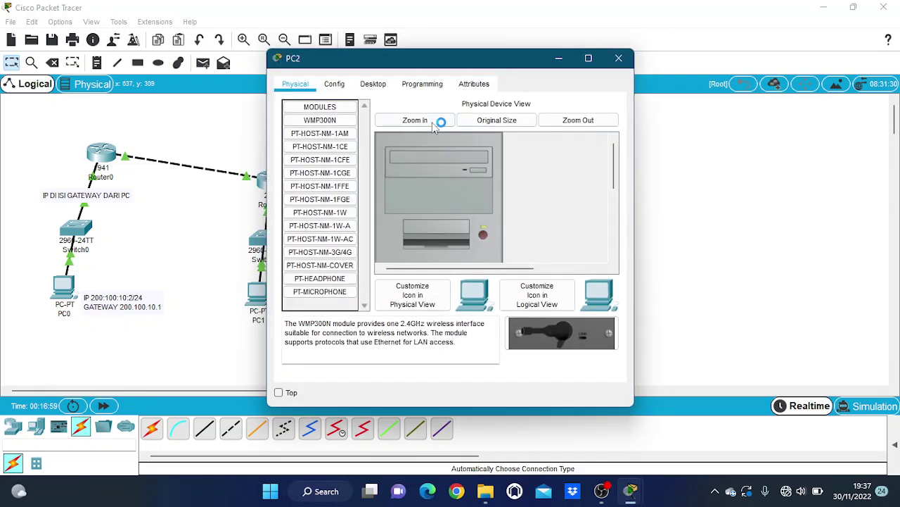
{"action": "left_click", "coordinate": [373, 84]}
{"action": "left_click", "coordinate": [342, 123]}
{"action": "type", "text": "20"}
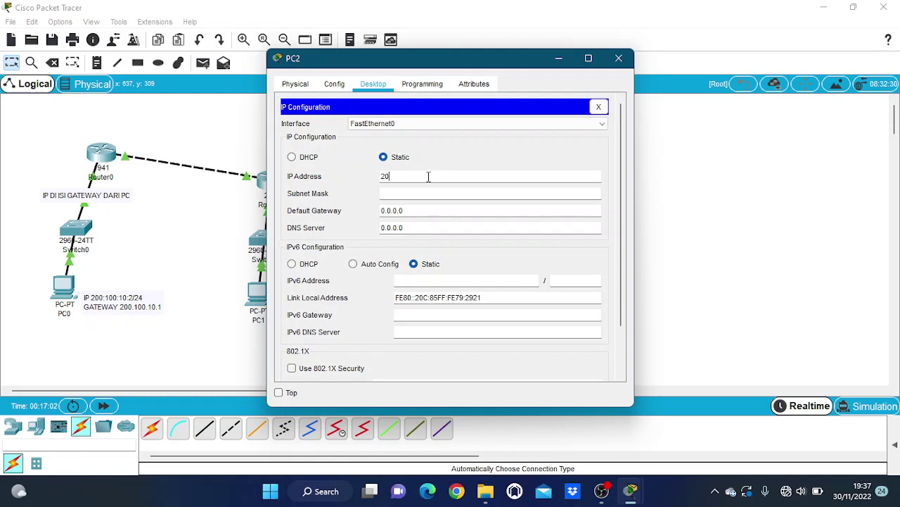
{"action": "type", "text": "0.100.12.2"}
{"action": "key", "text": "Tab"}
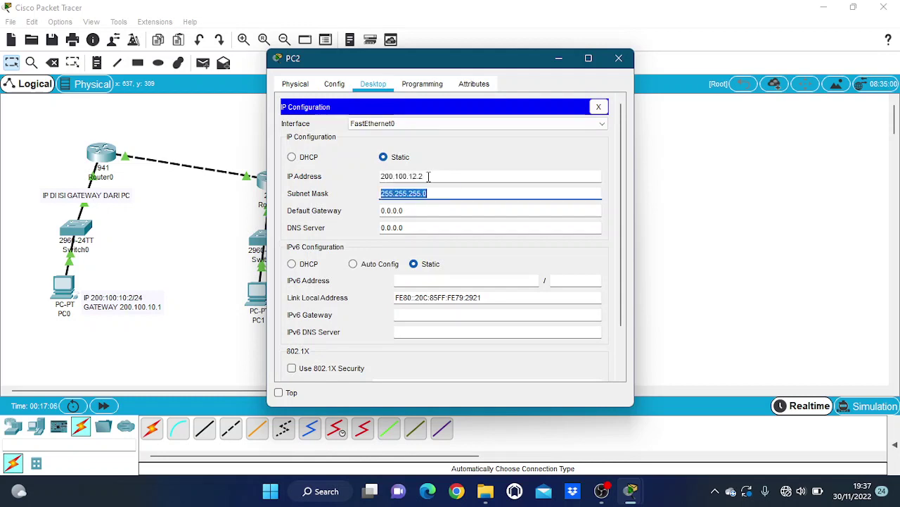
Set PC2's default gateway to 200.100.12.1 and close its configuration window
{"action": "key", "text": "Tab"}
{"action": "type", "text": "200."}
{"action": "left_click", "coordinate": [429, 177]}
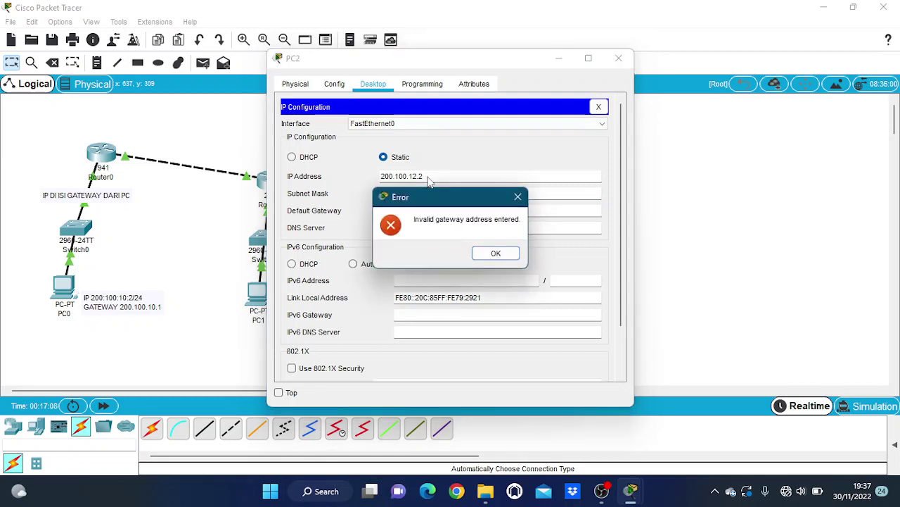
{"action": "left_click", "coordinate": [494, 253]}
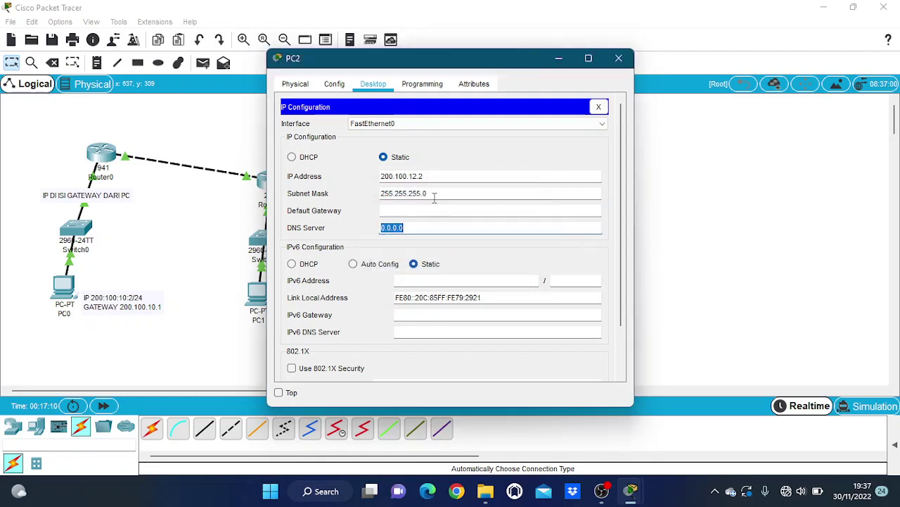
{"action": "left_click", "coordinate": [407, 211]}
{"action": "type", "text": "200.100.12.1"}
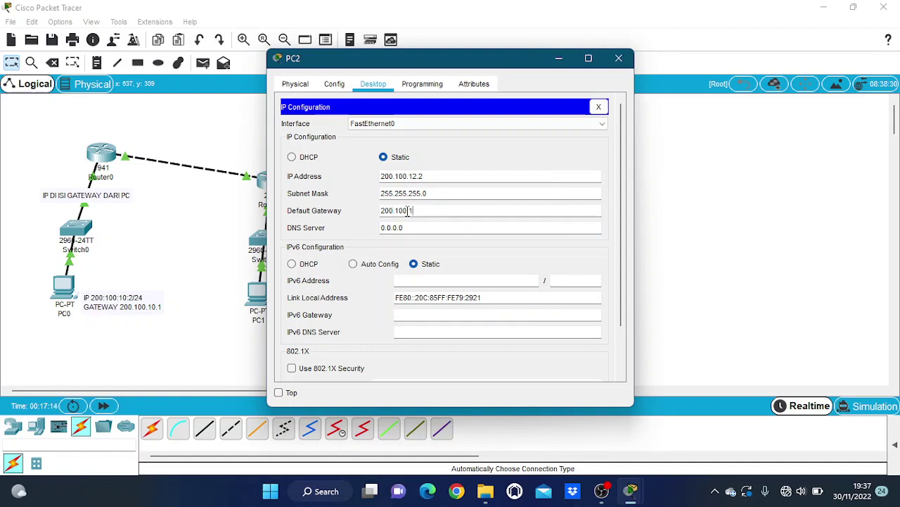
{"action": "left_click", "coordinate": [619, 58]}
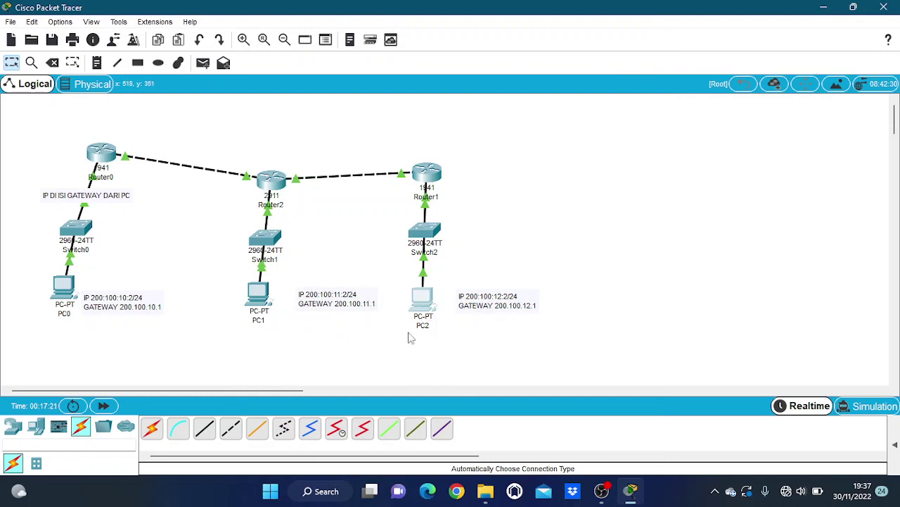
Assign IP address 200.100.10.1 with mask 255.255.255.0 to Router0's GigabitEthernet0/0 interface
{"action": "left_click", "coordinate": [105, 158]}
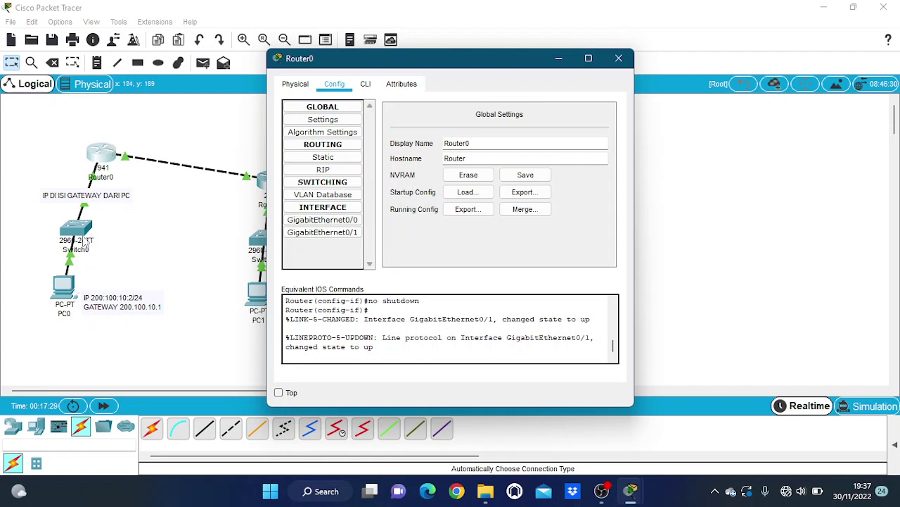
{"action": "left_click", "coordinate": [355, 221]}
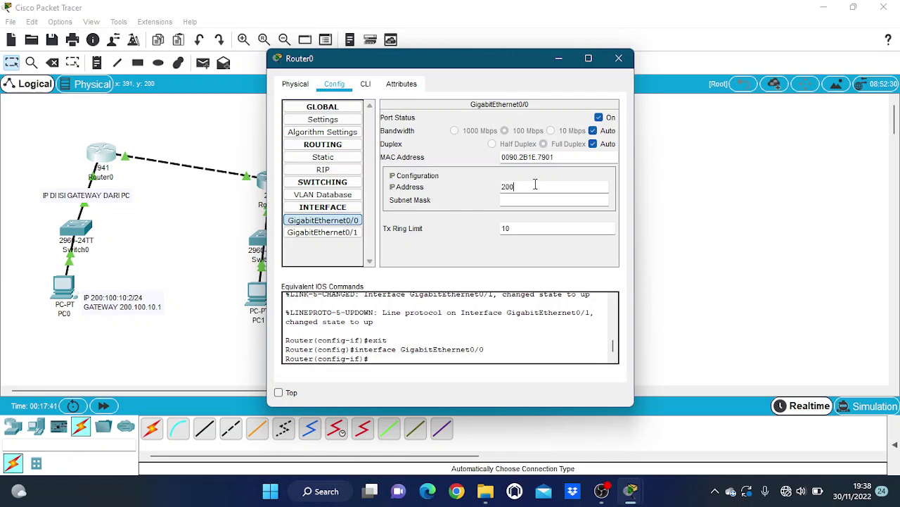
{"action": "type", "text": ".100.10.1"}
{"action": "key", "text": "Tab"}
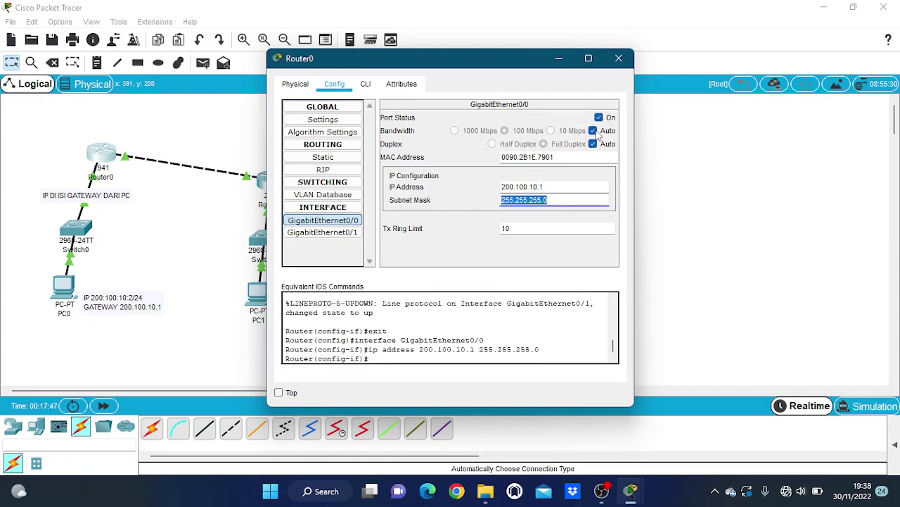
{"action": "left_click", "coordinate": [619, 58]}
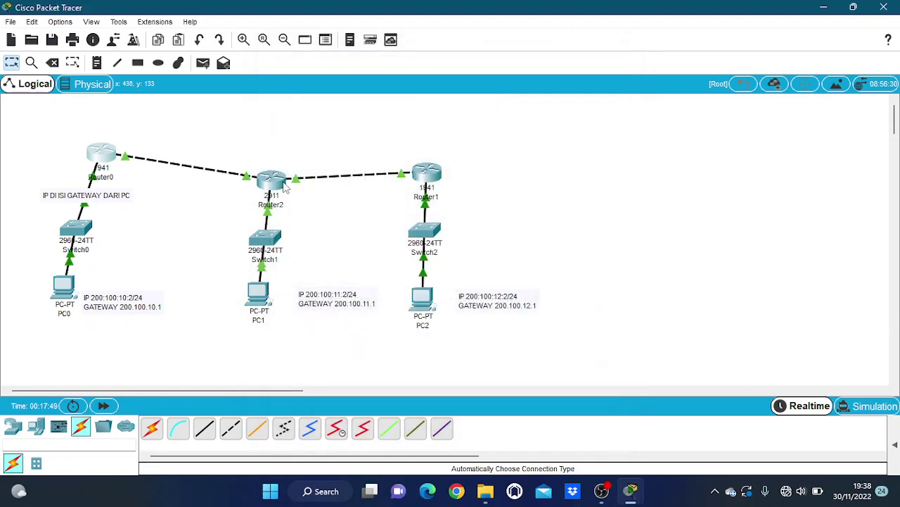
Assign IP address 200.100.11.1 with mask 255.255.255.0 to Router2's GigabitEthernet0/0 interface
{"action": "left_click", "coordinate": [272, 179]}
{"action": "left_click", "coordinate": [322, 220]}
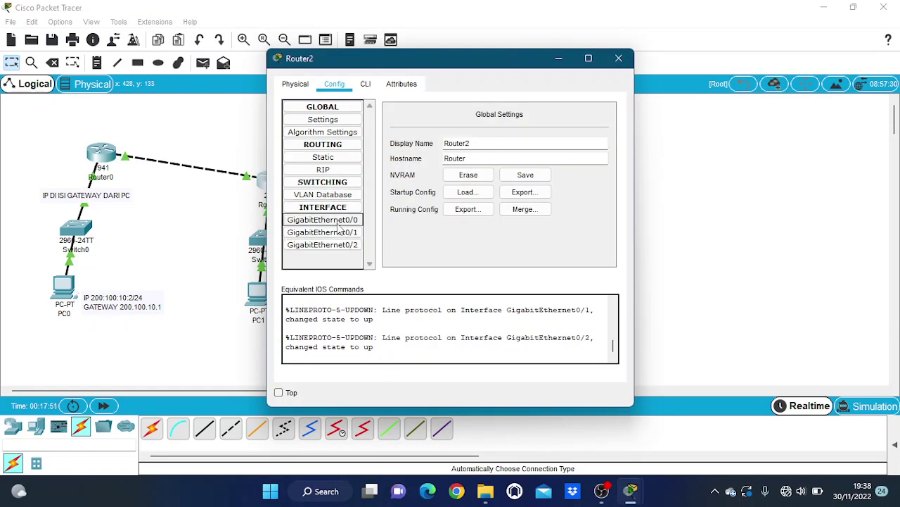
{"action": "type", "text": "200."}
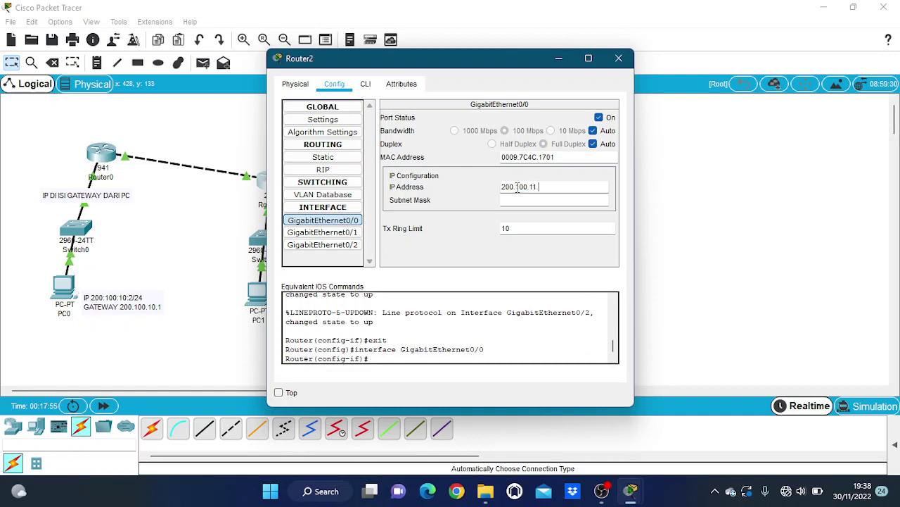
{"action": "type", "text": "100.11.1"}
{"action": "key", "text": "Tab"}
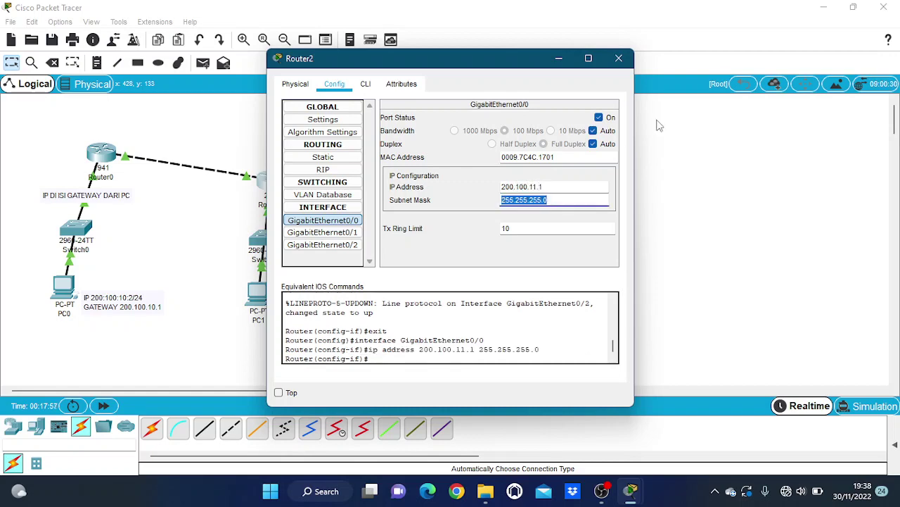
{"action": "left_click", "coordinate": [619, 58]}
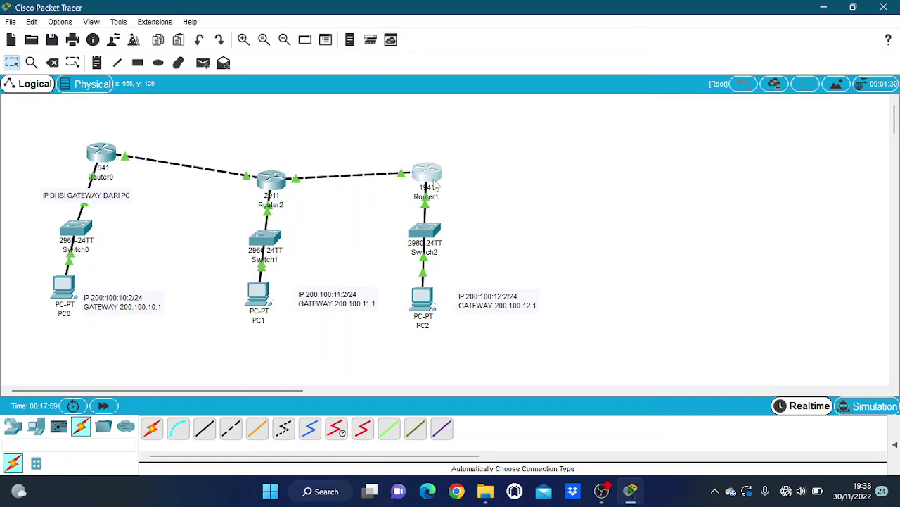
Assign IP address 200.100.12.1 with mask 255.255.255.0 to Router1's GigabitEthernet0/0 interface
{"action": "left_click", "coordinate": [271, 180]}
{"action": "left_click", "coordinate": [325, 221]}
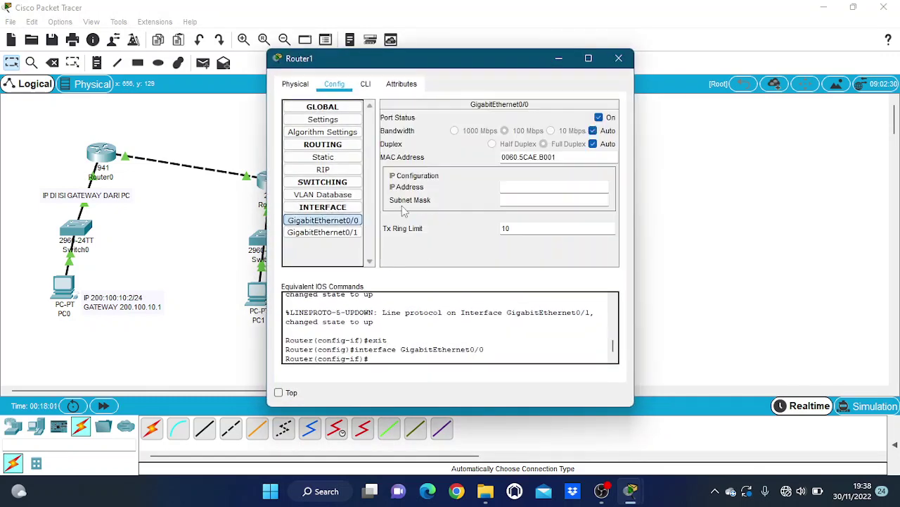
{"action": "left_click", "coordinate": [519, 186]}
{"action": "type", "text": "200.100.12.1"}
{"action": "key", "text": "Tab"}
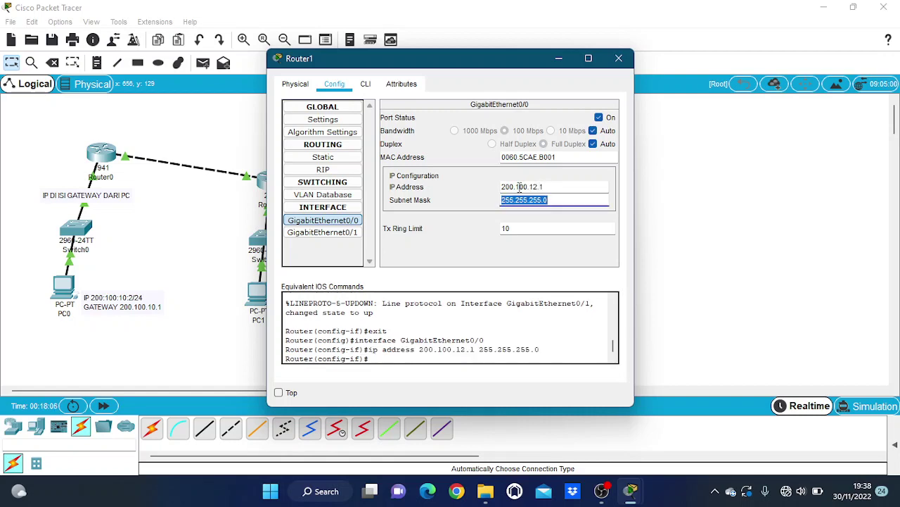
{"action": "left_click", "coordinate": [620, 59]}
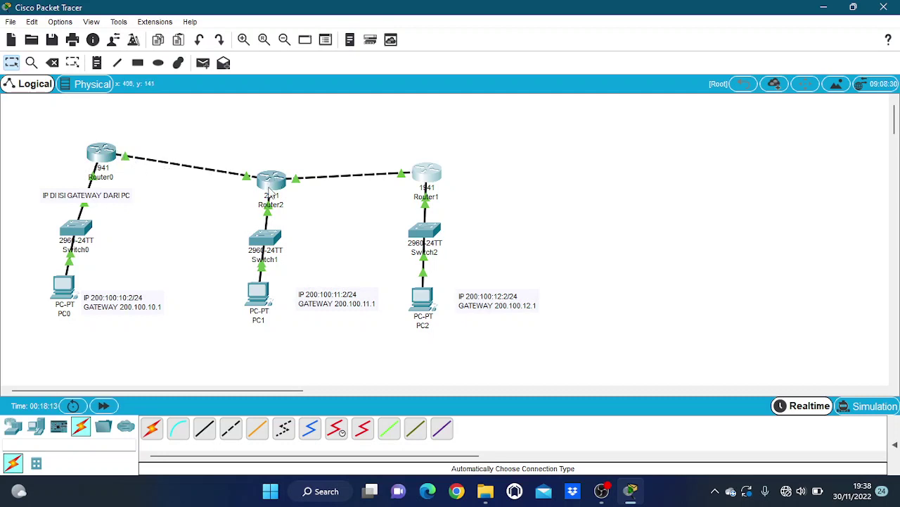
Add the note 200.100.13.2 beside Router0's link to Router2 and move it close to Router0
{"action": "mouse_move", "coordinate": [266, 184]}
{"action": "left_click", "coordinate": [102, 66]}
{"action": "left_click", "coordinate": [134, 138]}
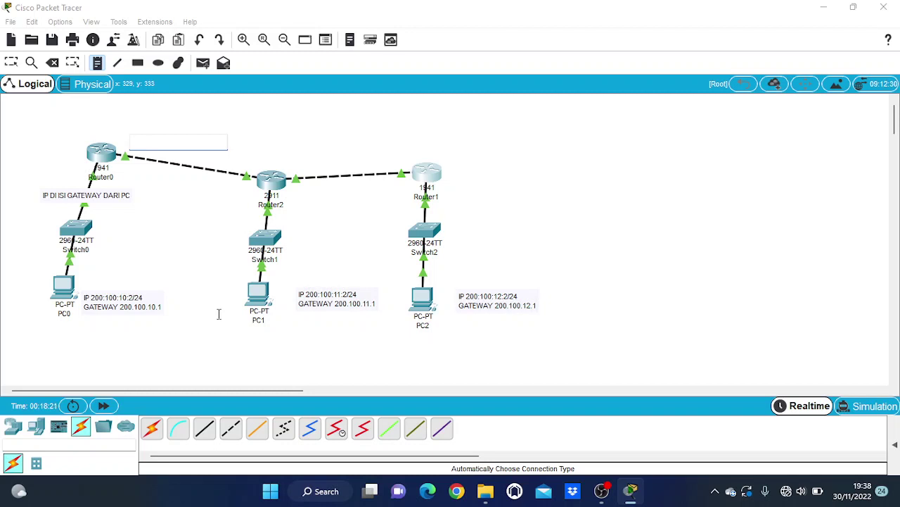
{"action": "type", "text": "200.100.13"}
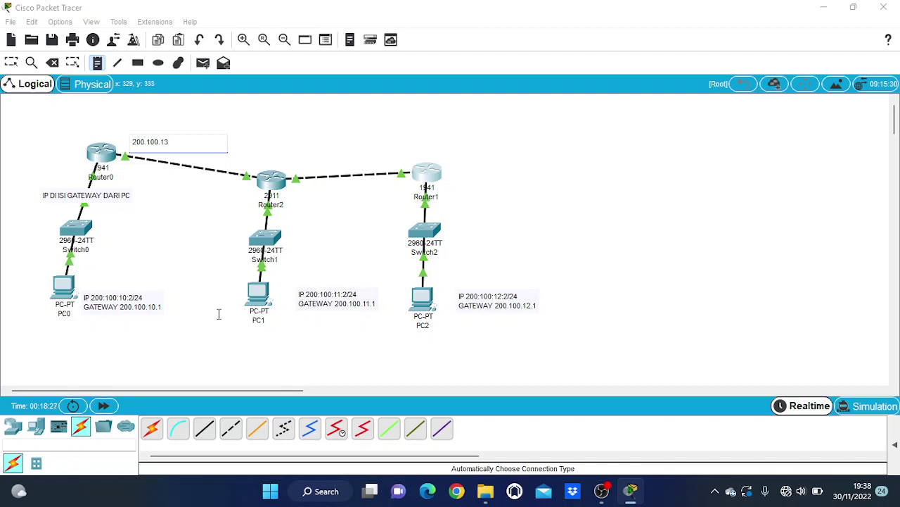
{"action": "type", "text": ".2"}
{"action": "left_click", "coordinate": [14, 65]}
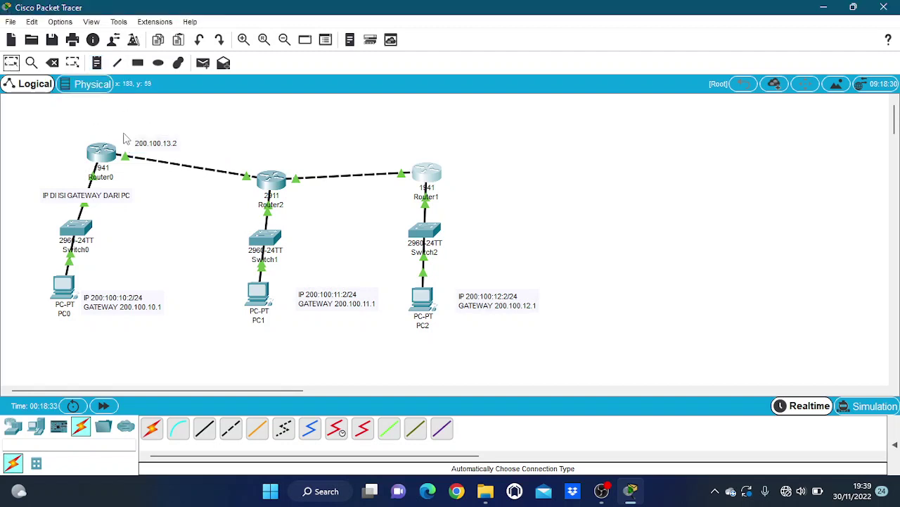
{"action": "left_click_drag", "start_coordinate": [155, 144], "coordinate": [139, 142]}
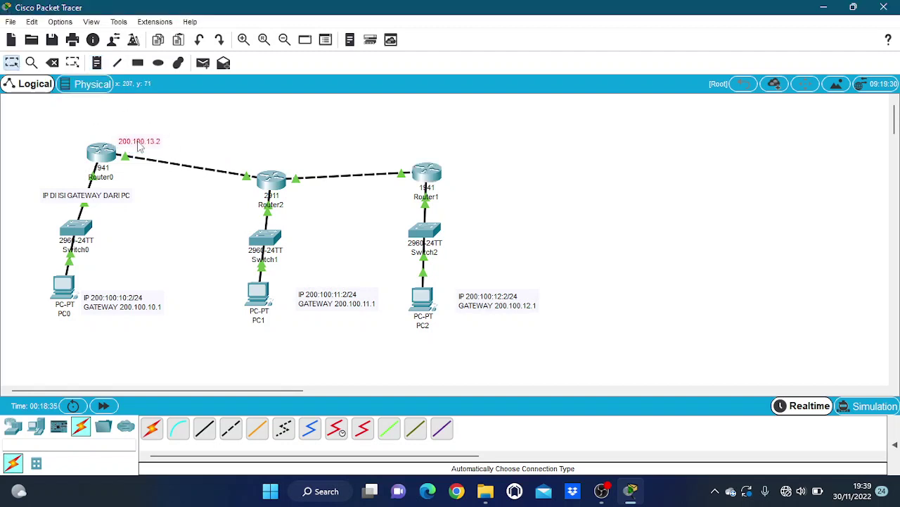
Assign IP address 200.100.13.2 with mask 255.255.255.0 to Router0's GigabitEthernet0/1 interface
{"action": "left_click", "coordinate": [105, 155]}
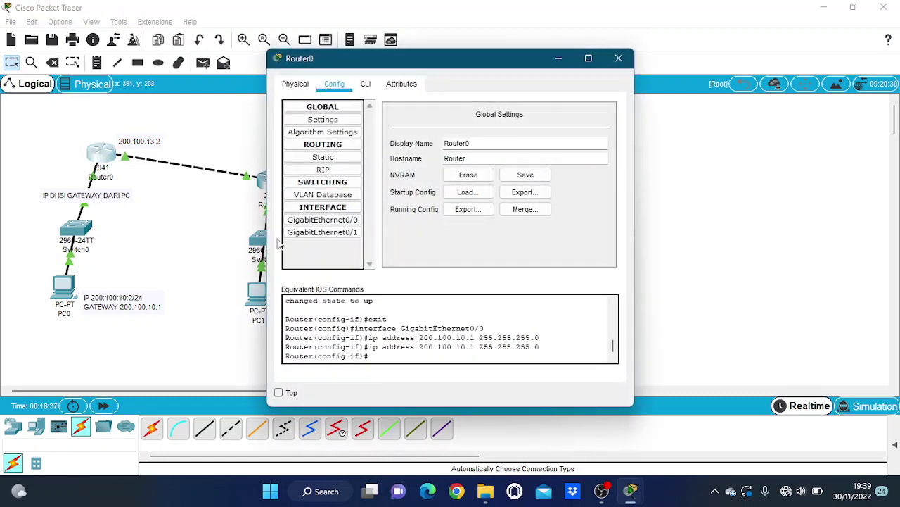
{"action": "left_click", "coordinate": [352, 233]}
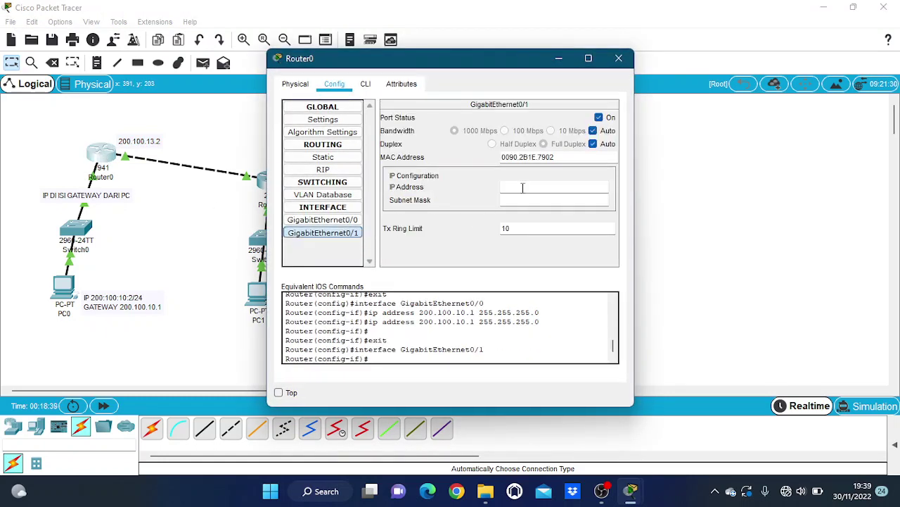
{"action": "left_click", "coordinate": [523, 187]}
{"action": "type", "text": "200.100.13.2"}
{"action": "key", "text": "Tab"}
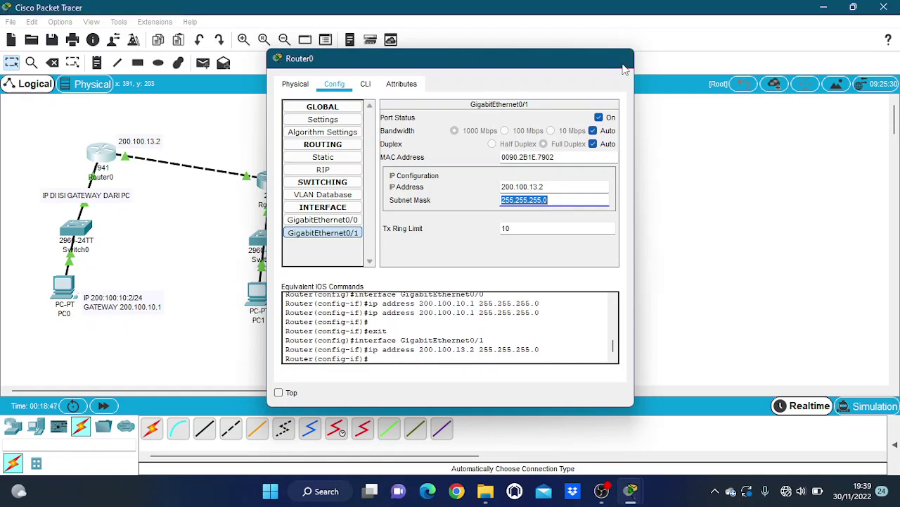
{"action": "left_click", "coordinate": [619, 58]}
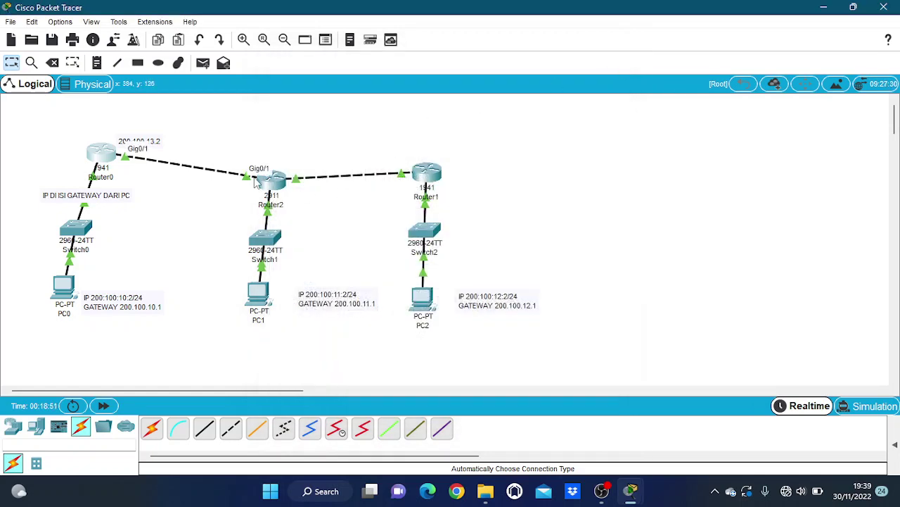
Add the note 200.100.13.3 above Router2's end of the link to Router0
{"action": "left_click", "coordinate": [74, 63]}
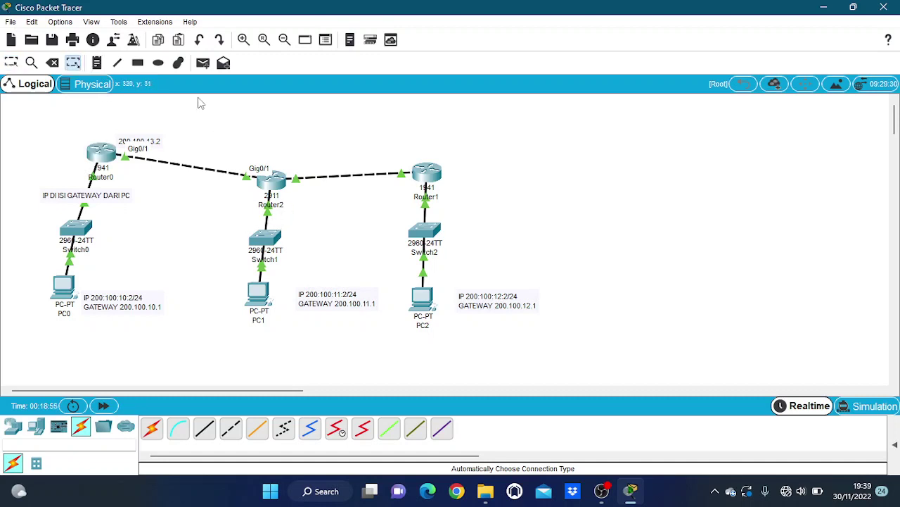
{"action": "left_click", "coordinate": [97, 63]}
{"action": "left_click", "coordinate": [209, 142]}
{"action": "type", "text": "200.10"}
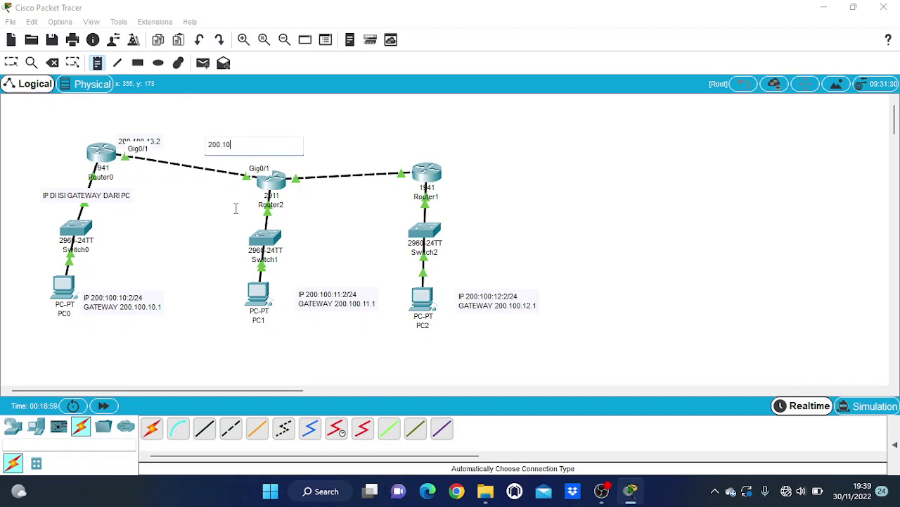
{"action": "type", "text": "0.13.3"}
{"action": "left_click", "coordinate": [11, 63]}
Assign IP address 200.100.13.3 with mask 255.255.255.0 to Router2's GigabitEthernet0/1 interface
{"action": "left_click", "coordinate": [271, 181]}
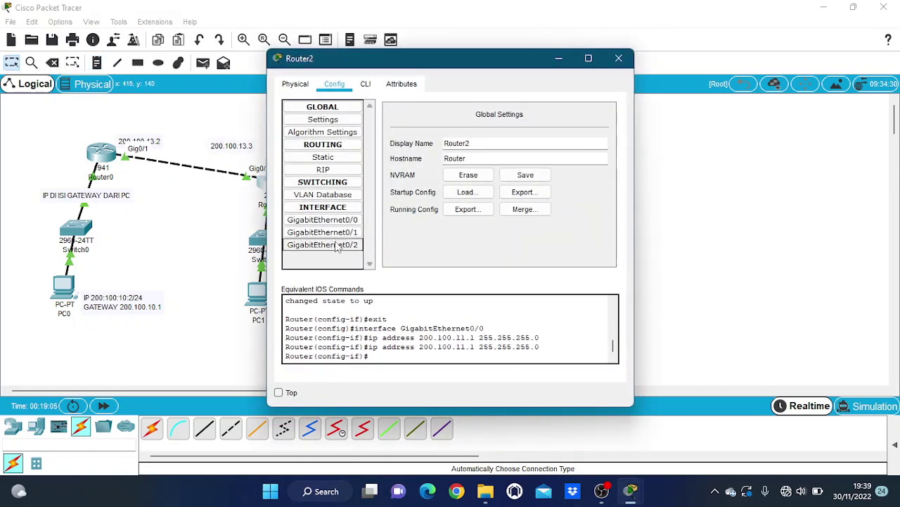
{"action": "left_click", "coordinate": [339, 237]}
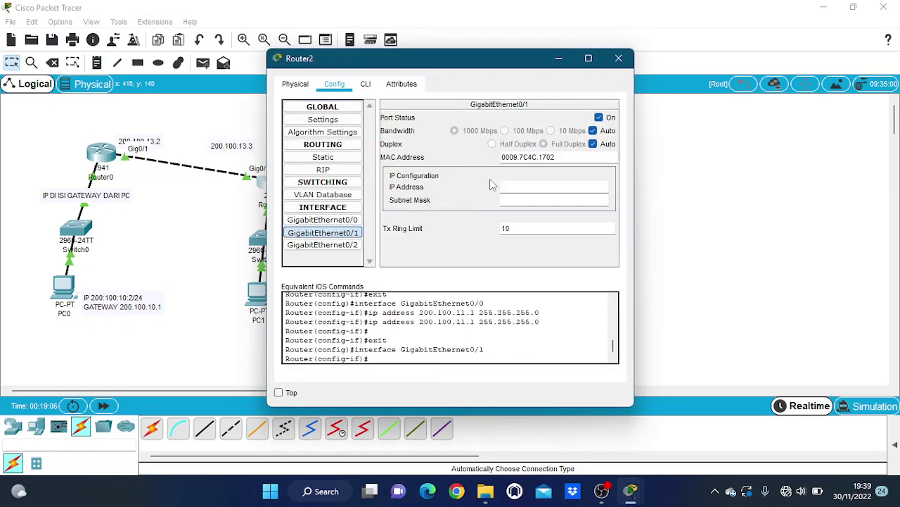
{"action": "left_click", "coordinate": [534, 181]}
{"action": "type", "text": "200.100"}
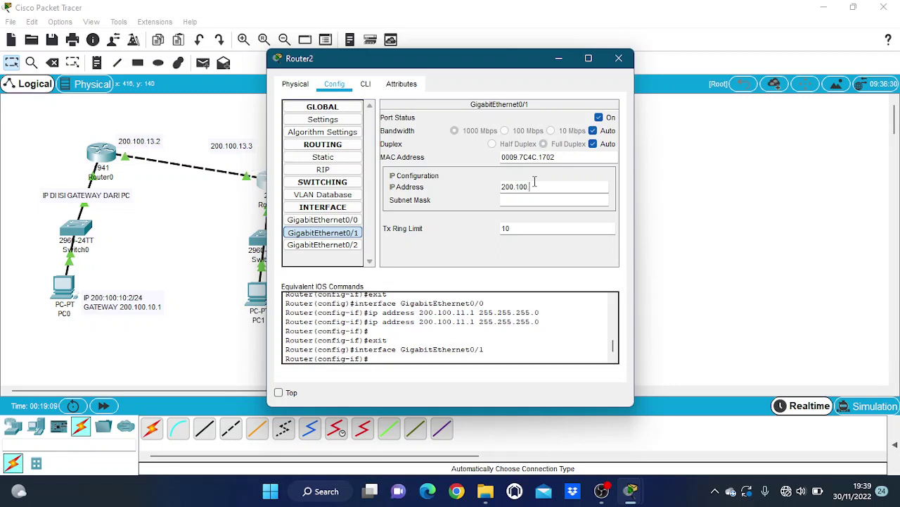
{"action": "type", "text": ".13.3"}
{"action": "key", "text": "Tab"}
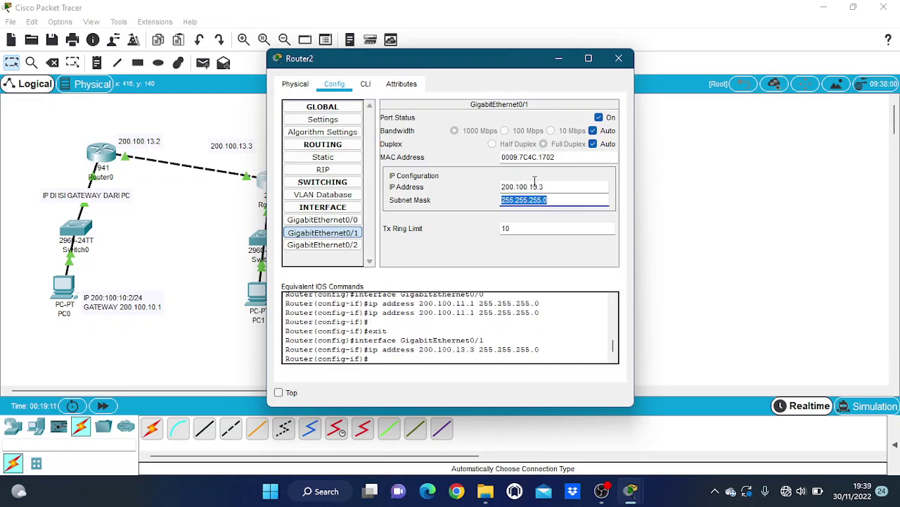
{"action": "left_click", "coordinate": [619, 59]}
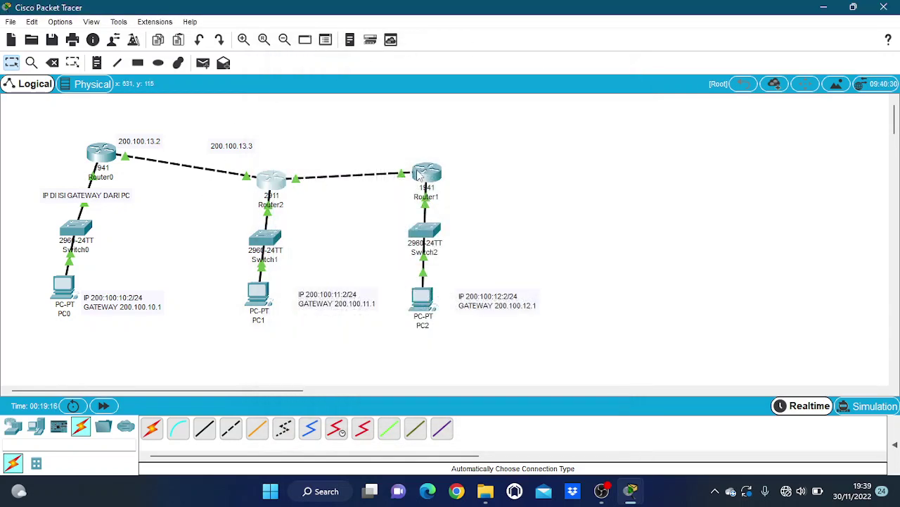
Assign IP address 200.100.14.3 with mask 255.255.255.0 to Router2's GigabitEthernet0/2 interface
{"action": "mouse_move", "coordinate": [393, 166]}
{"action": "left_click", "coordinate": [279, 186]}
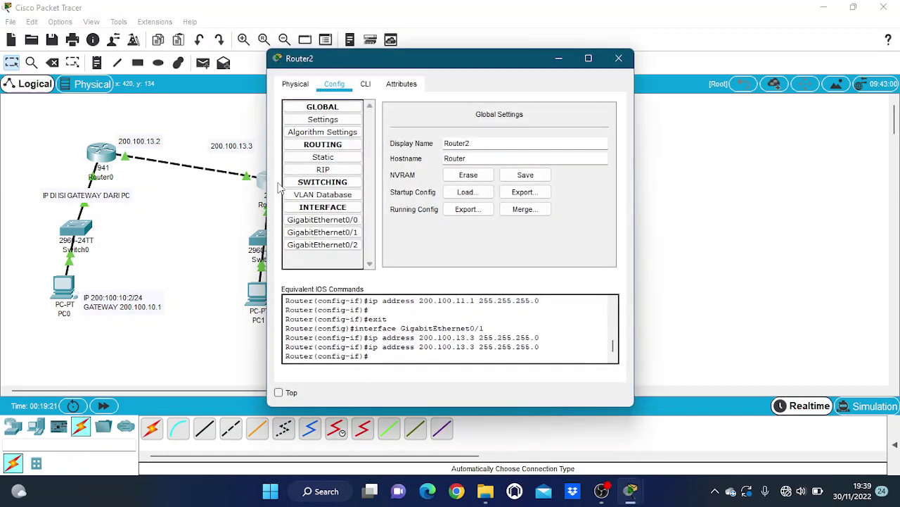
{"action": "left_click", "coordinate": [348, 244]}
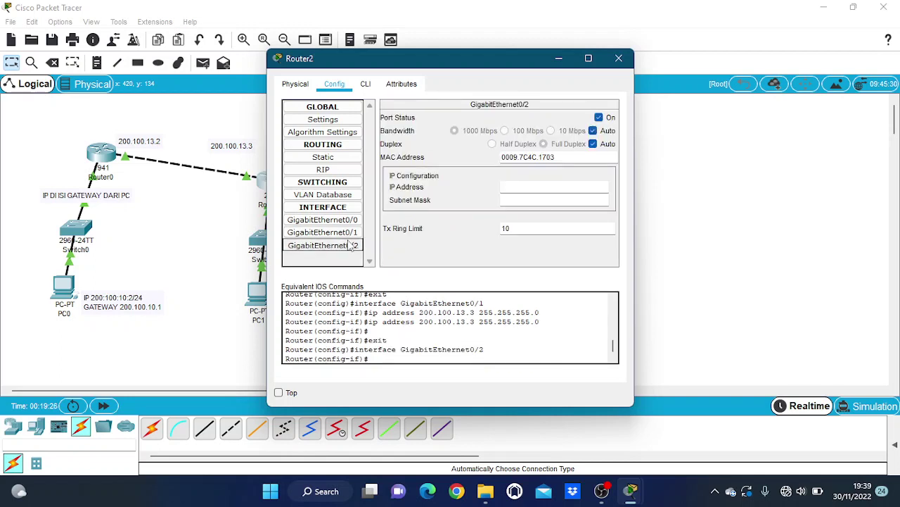
{"action": "left_click", "coordinate": [509, 184]}
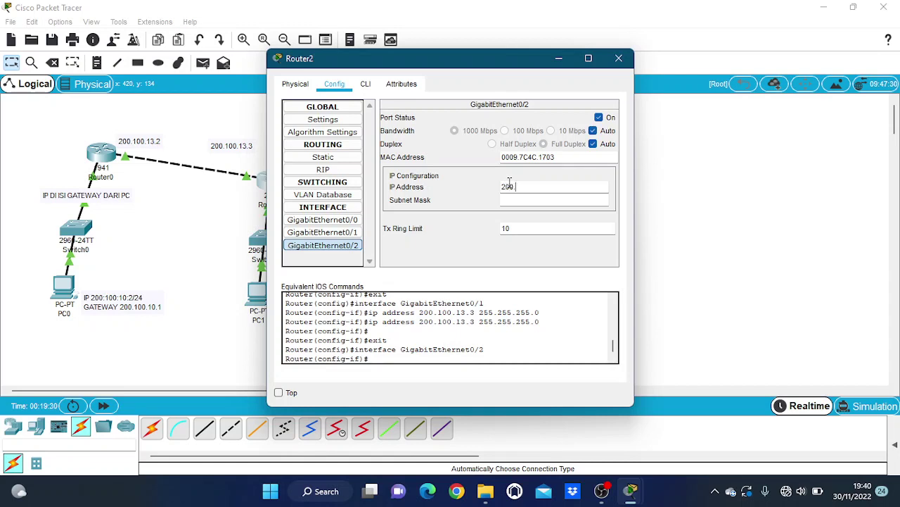
{"action": "type", "text": "200.100.14.3"}
{"action": "key", "text": "Tab"}
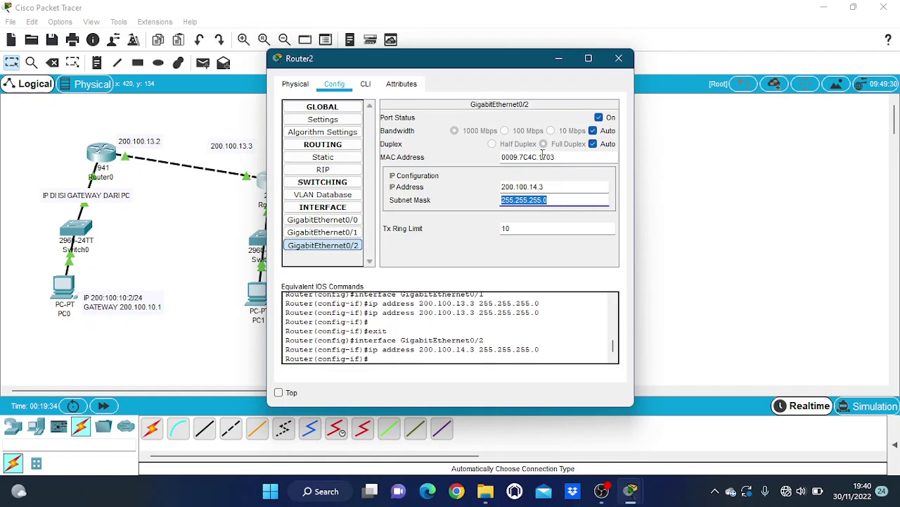
{"action": "left_click", "coordinate": [629, 61]}
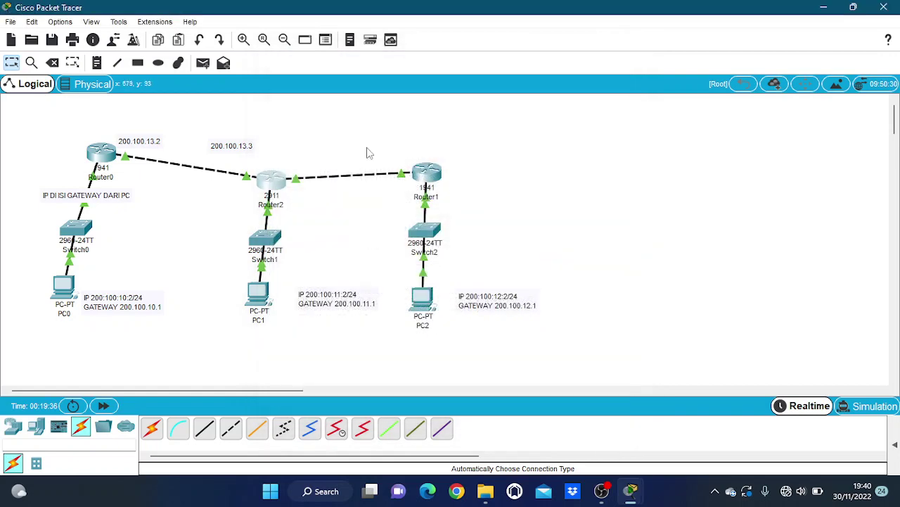
Add the note 200.100.14.3 above Router2's end of the link to Router1
{"action": "left_click", "coordinate": [98, 63]}
{"action": "left_click", "coordinate": [291, 156]}
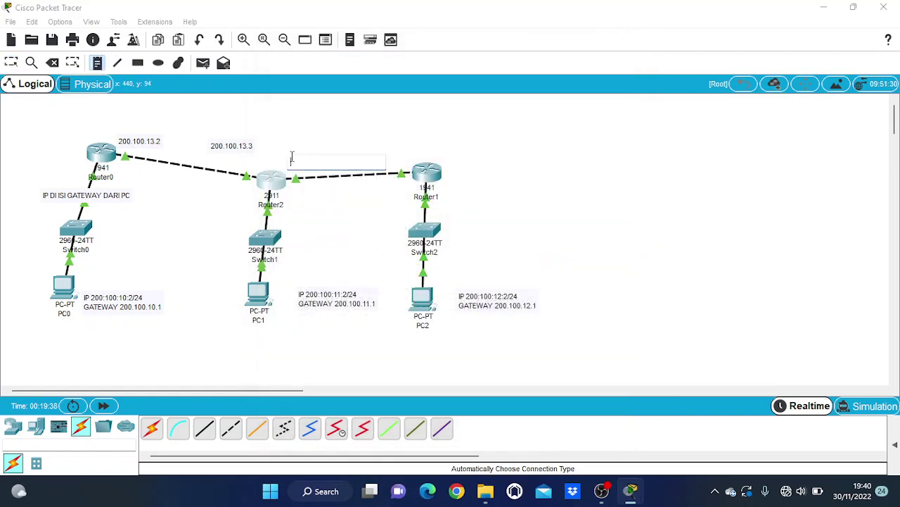
{"action": "type", "text": "200"}
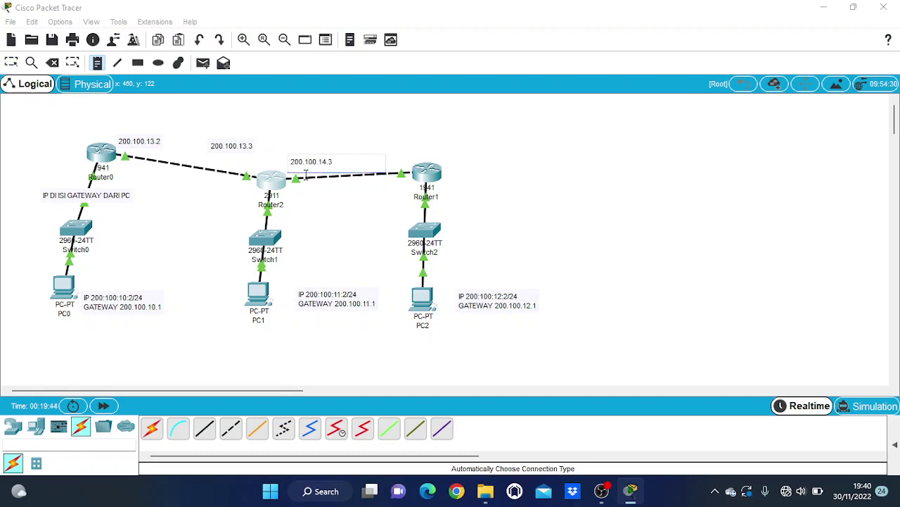
{"action": "type", "text": ".100.14.3"}
{"action": "left_click", "coordinate": [11, 63]}
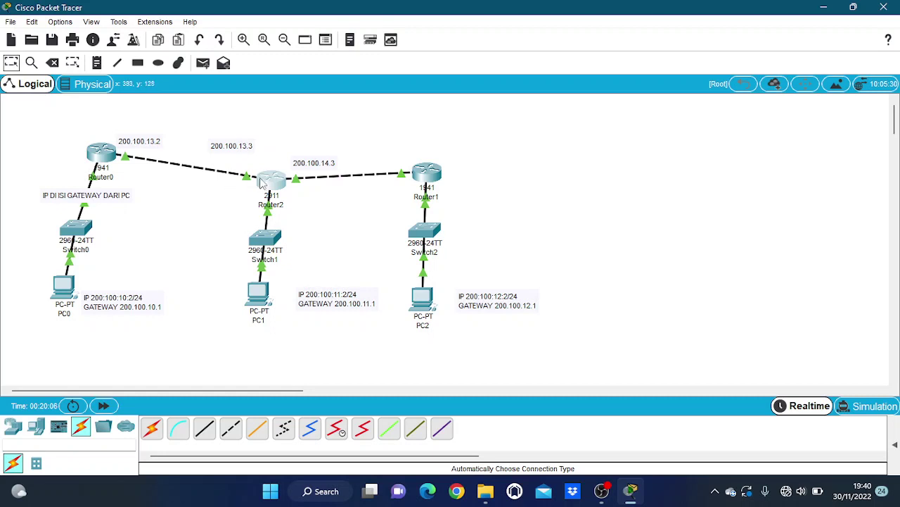
Add the note 200.100.14.2 above Router1's end of the link to Router2
{"action": "mouse_move", "coordinate": [258, 176]}
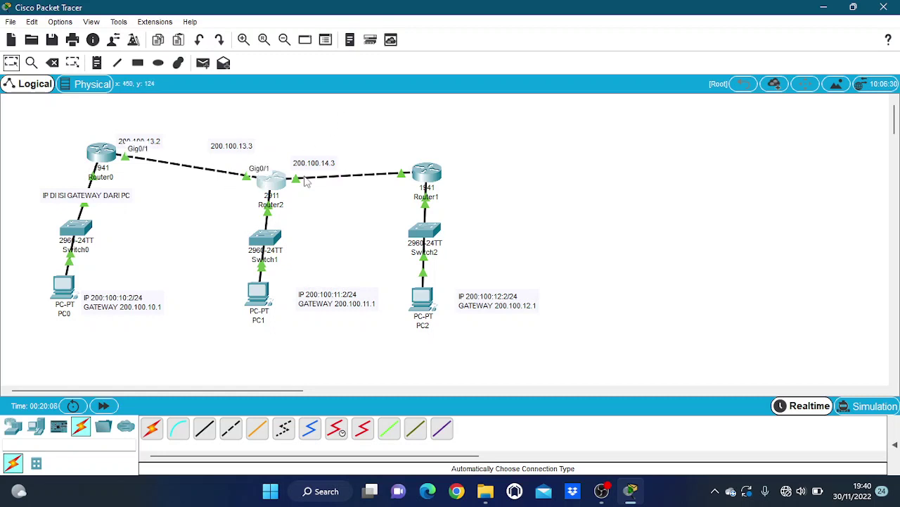
{"action": "left_click", "coordinate": [96, 63]}
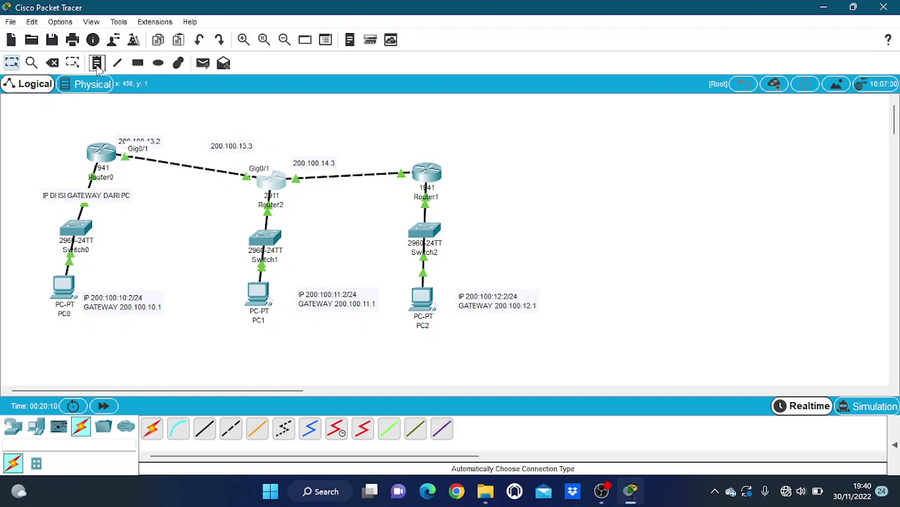
{"action": "left_click", "coordinate": [386, 143]}
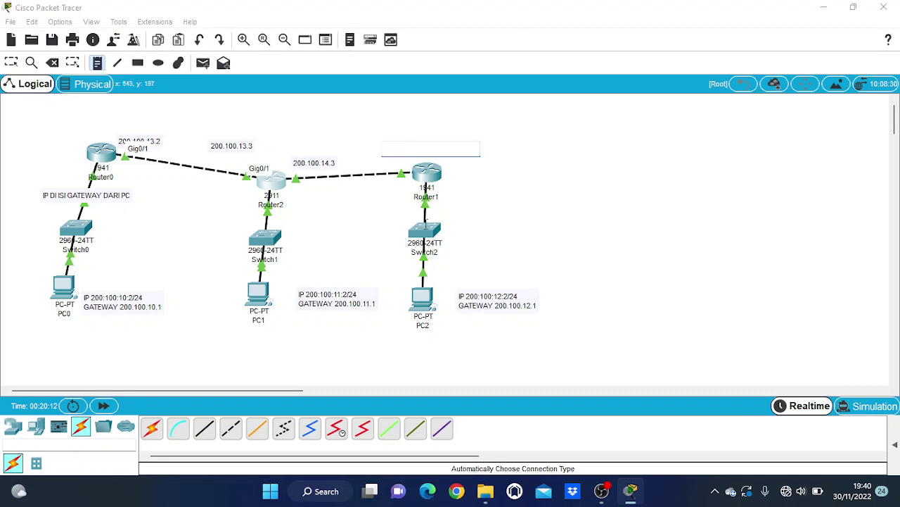
{"action": "type", "text": "200.100"}
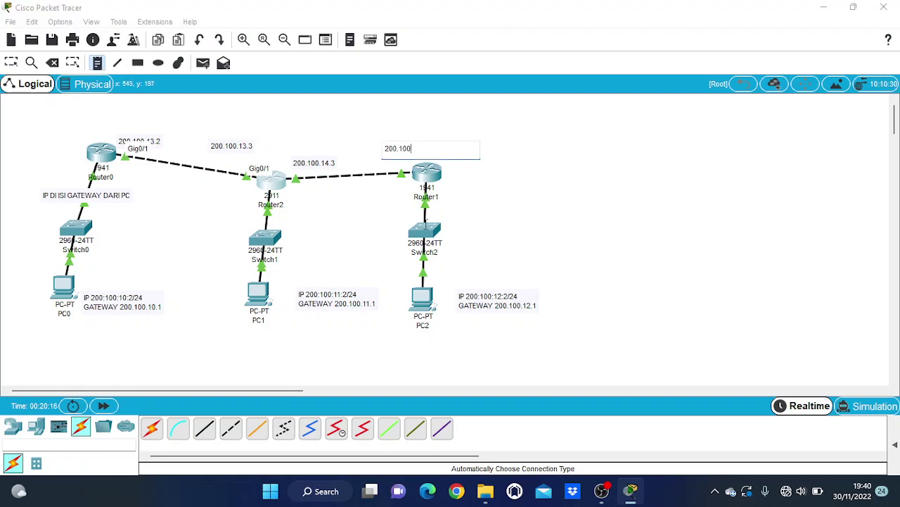
{"action": "type", "text": ".14."}
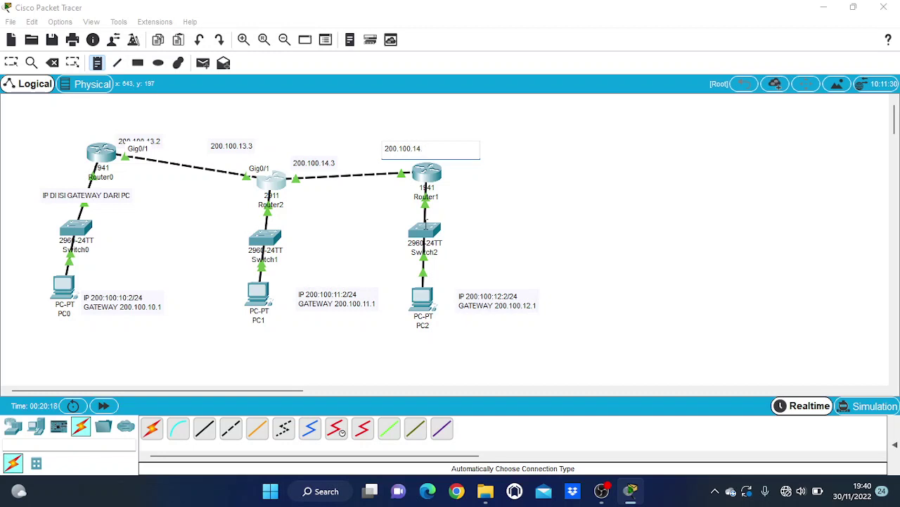
{"action": "type", "text": "2"}
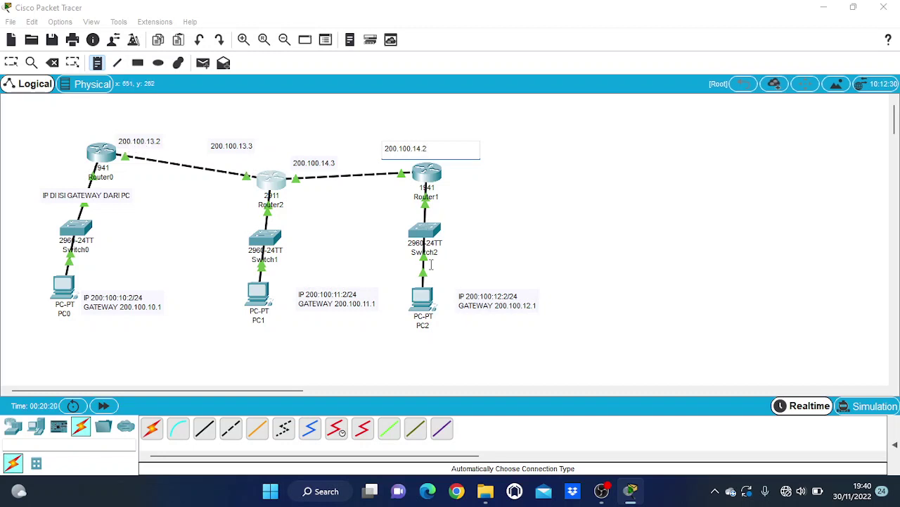
{"action": "left_click", "coordinate": [451, 183]}
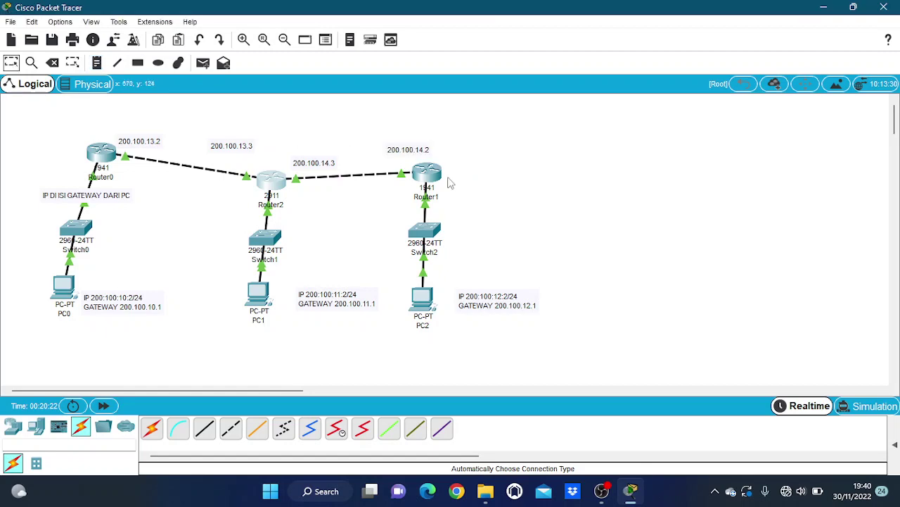
Assign IP address 200.100.14.2 with mask 255.255.255.0 to Router1's GigabitEthernet0/1 interface
{"action": "left_click", "coordinate": [437, 174]}
{"action": "left_click", "coordinate": [323, 232]}
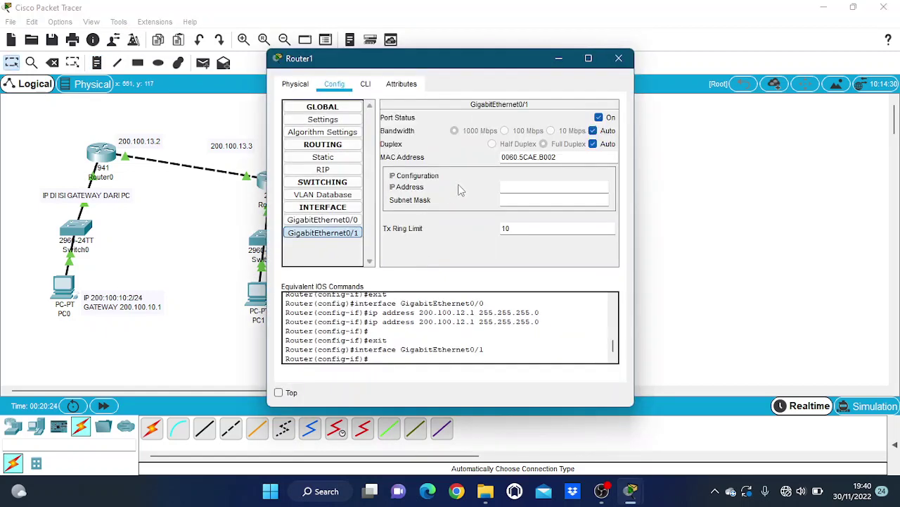
{"action": "type", "text": "200.100.14.2"}
{"action": "key", "text": "Tab"}
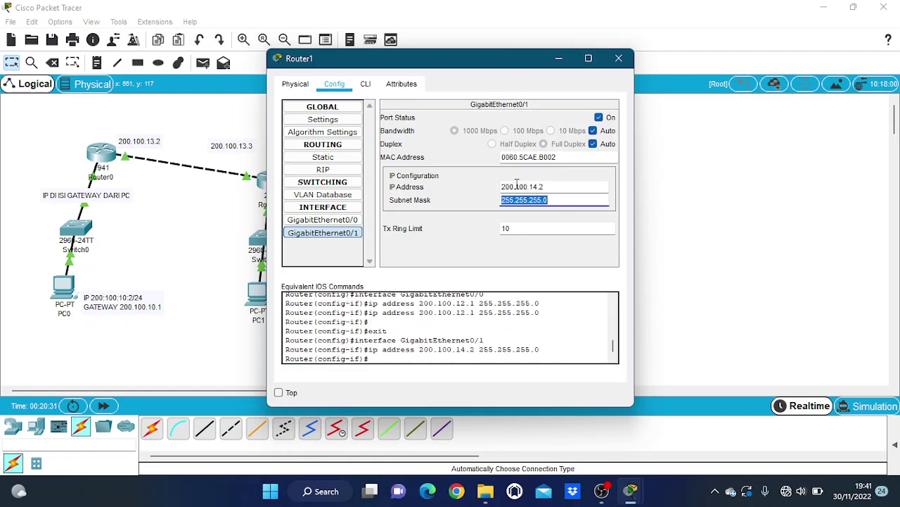
{"action": "left_click", "coordinate": [619, 59]}
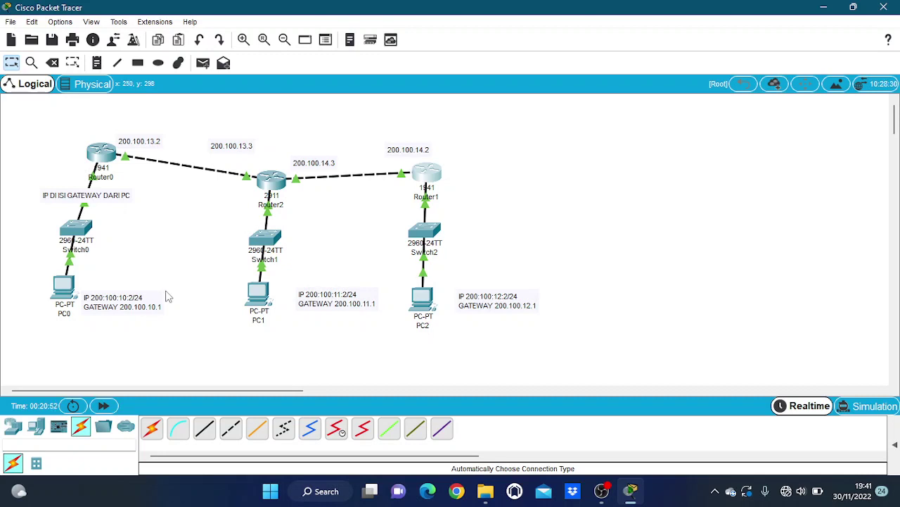
Add networks 200.100.10.0 and 200.100.11.0 to Router0's RIP routing
{"action": "left_click", "coordinate": [101, 152]}
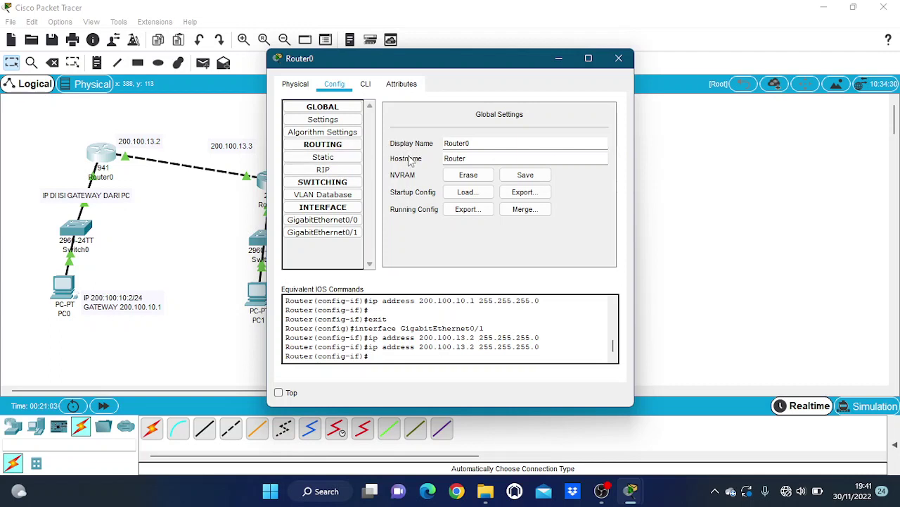
{"action": "left_click", "coordinate": [329, 171]}
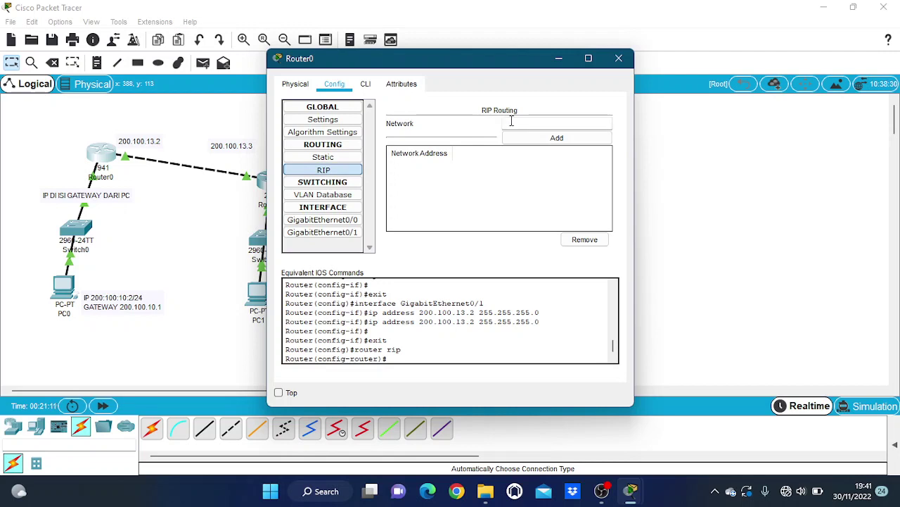
{"action": "type", "text": "200.100.10.0"}
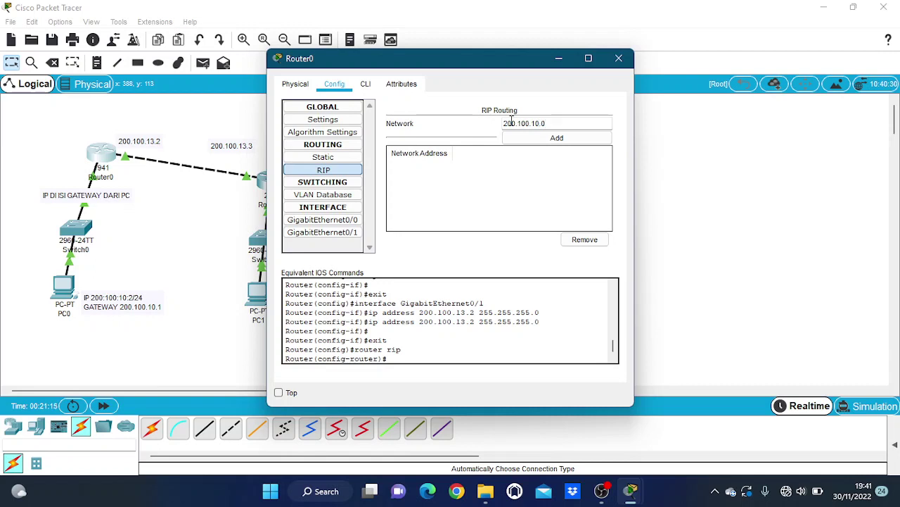
{"action": "left_click", "coordinate": [566, 136]}
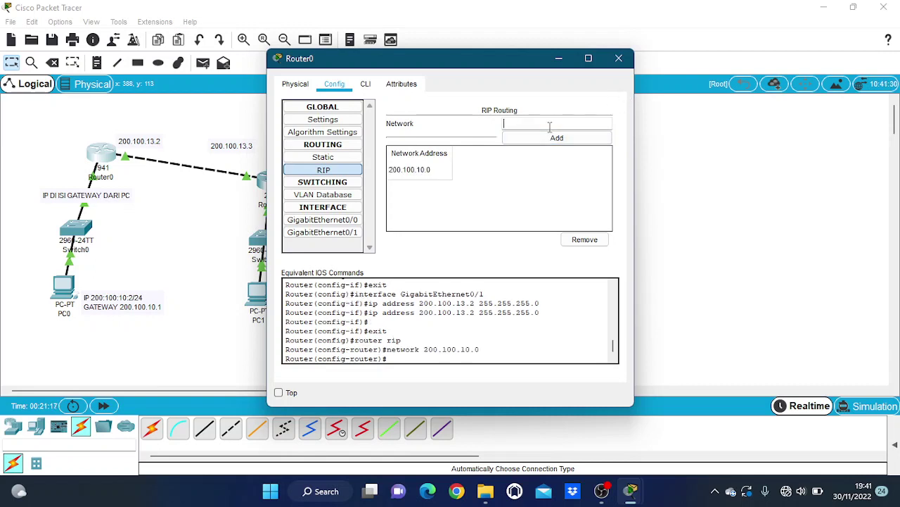
{"action": "type", "text": "200.100.11.0"}
{"action": "left_click", "coordinate": [557, 138]}
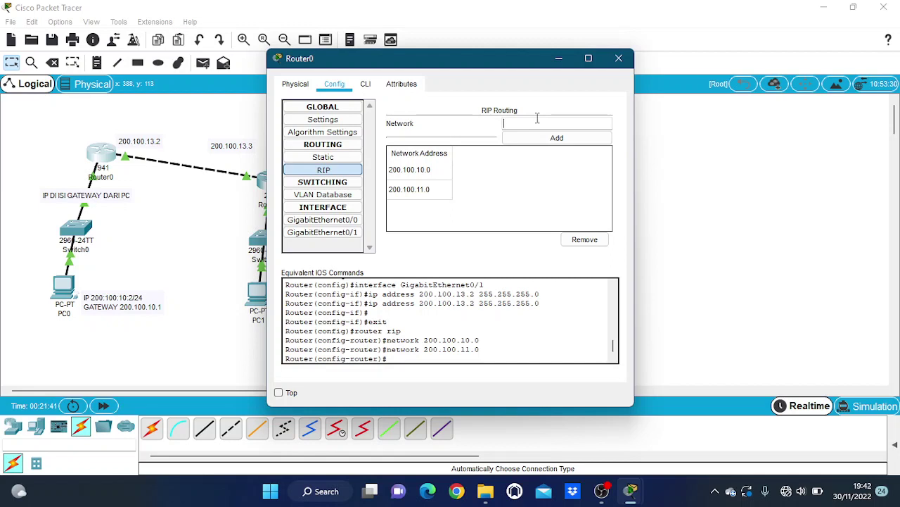
Add network 200.100.12.0 to Router0's RIP routing, copying its 200.100.12 prefix for reuse
{"action": "left_click", "coordinate": [537, 120]}
{"action": "type", "text": "200.100.12"}
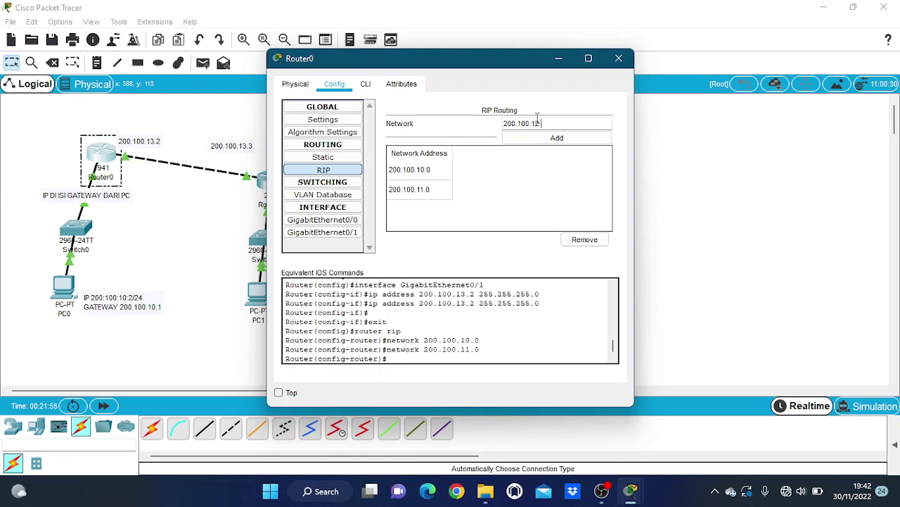
{"action": "type", "text": "."}
{"action": "left_click_drag", "start_coordinate": [551, 122], "coordinate": [486, 123]}
{"action": "key", "text": "ctrl+c"}
{"action": "left_click", "coordinate": [562, 123]}
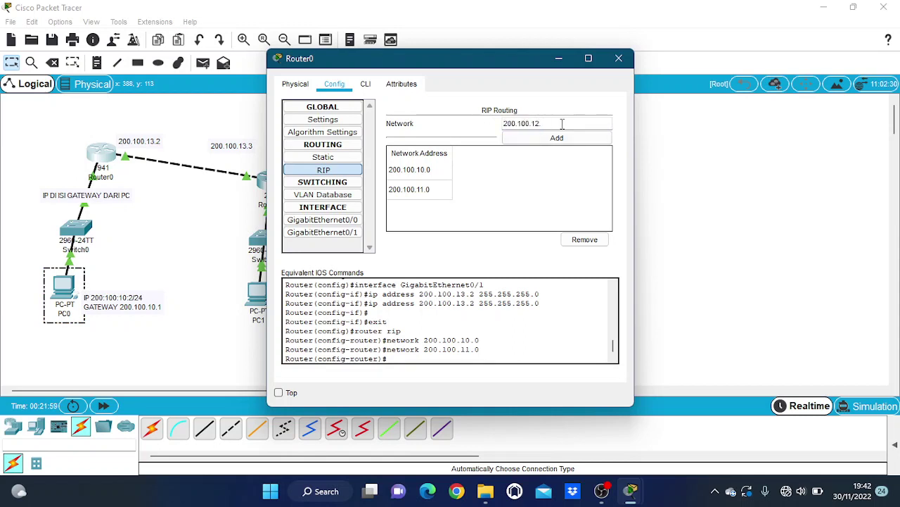
{"action": "type", "text": "0"}
{"action": "left_click", "coordinate": [565, 137]}
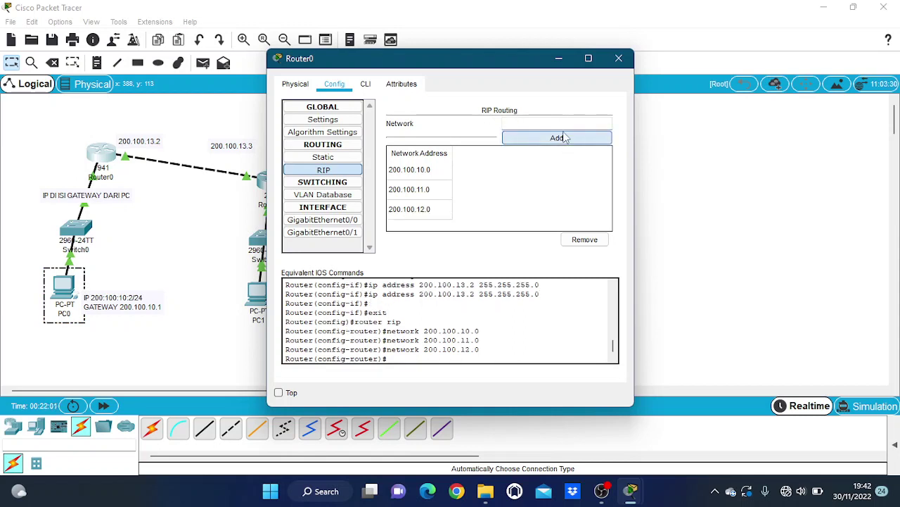
Add network 200.100.13.0 to Router0's RIP routing using the copied prefix
{"action": "left_click", "coordinate": [546, 123]}
{"action": "key", "text": "ctrl+v"}
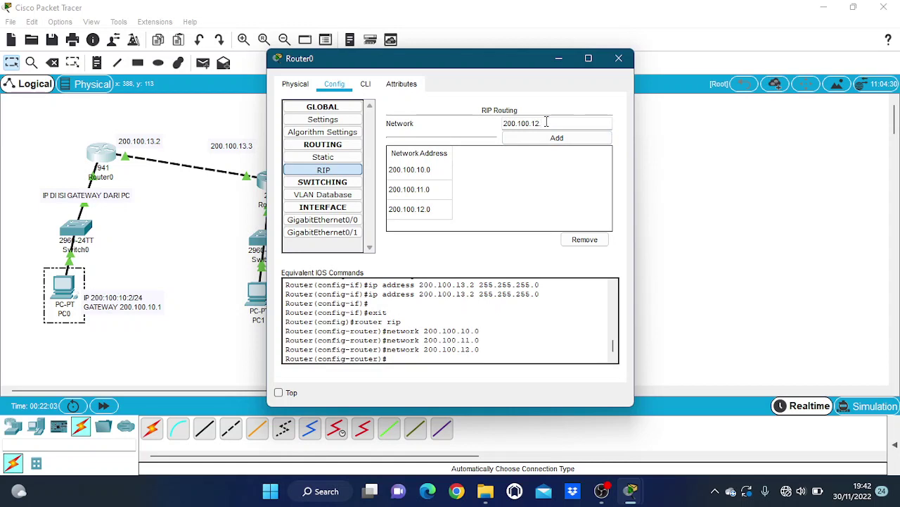
{"action": "key", "text": "BackSpace"}
{"action": "type", "text": "3.0"}
{"action": "left_click", "coordinate": [569, 138]}
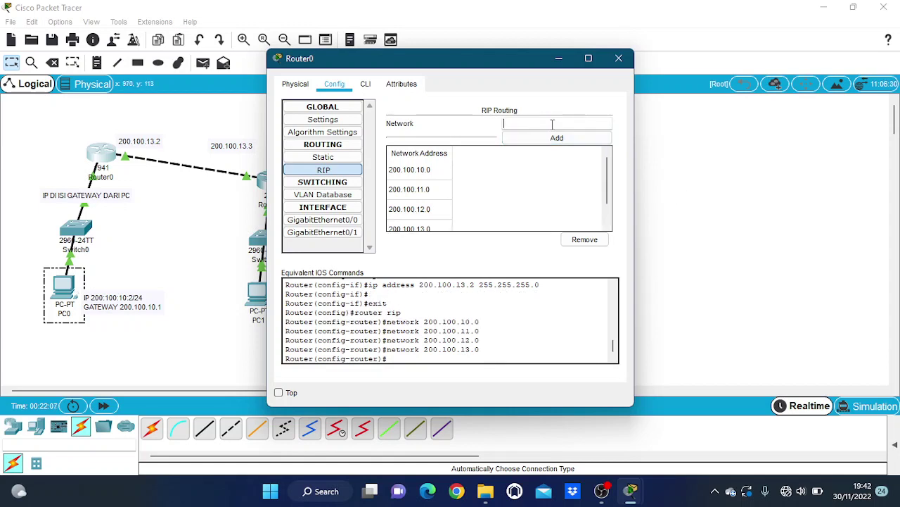
Add network 200.100.14.0 to Router0's RIP routing, check the network list and close the router's configuration
{"action": "left_click", "coordinate": [552, 123]}
{"action": "type", "text": "200.100.12"}
{"action": "key", "text": "BackSpace"}
{"action": "type", "text": "4.0"}
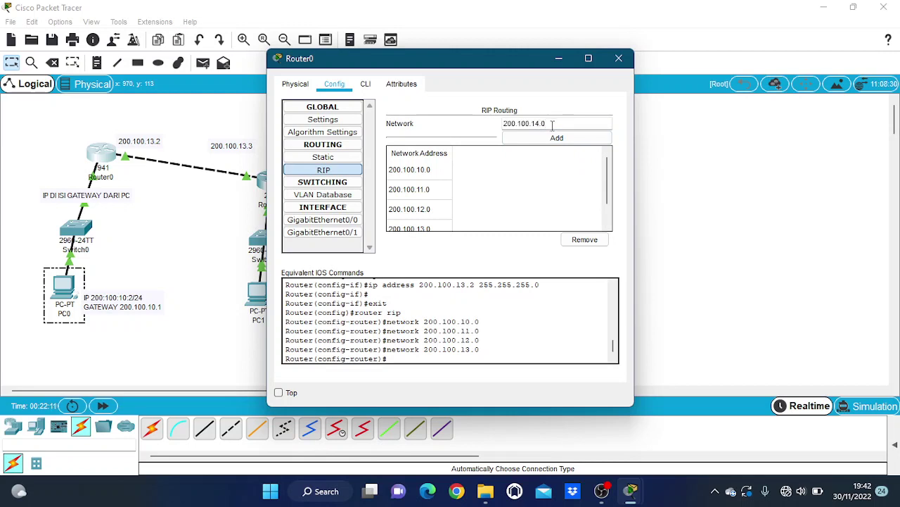
{"action": "left_click", "coordinate": [556, 138]}
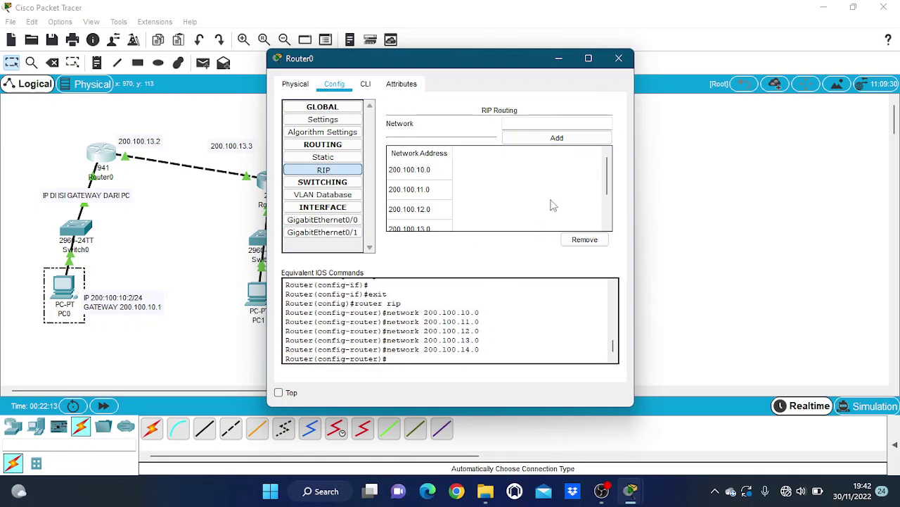
{"action": "scroll", "coordinate": [556, 203], "scroll_direction": "down", "scroll_amount": 1}
{"action": "scroll", "coordinate": [559, 202], "scroll_direction": "up", "scroll_amount": 1}
{"action": "scroll", "coordinate": [556, 208], "scroll_direction": "down", "scroll_amount": 1}
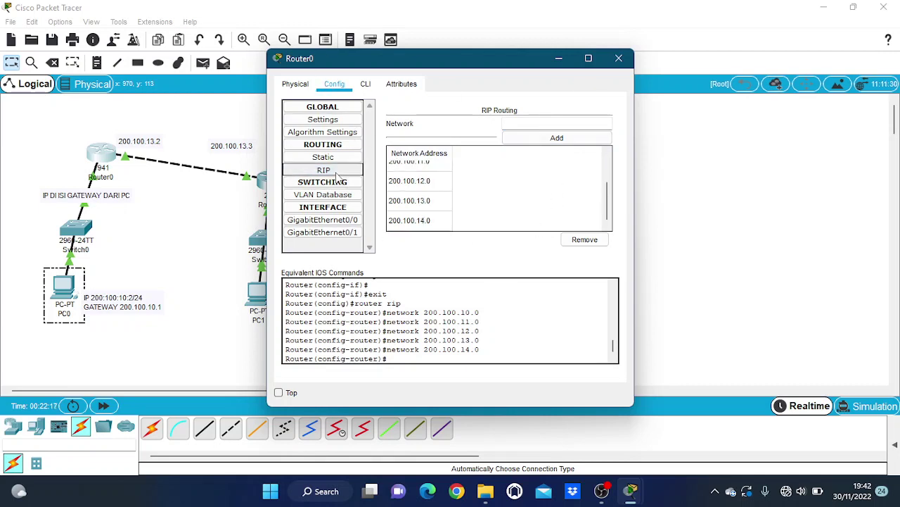
{"action": "scroll", "coordinate": [436, 216], "scroll_direction": "up", "scroll_amount": 1}
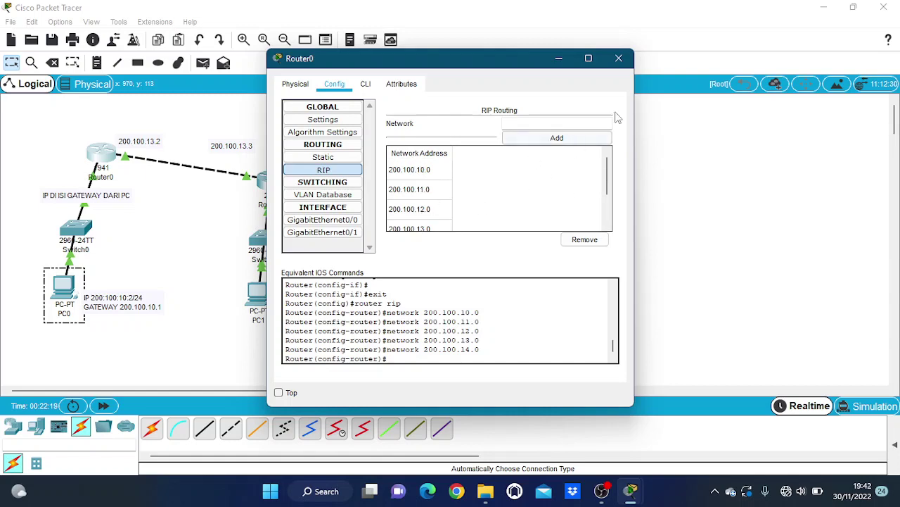
{"action": "left_click", "coordinate": [628, 60]}
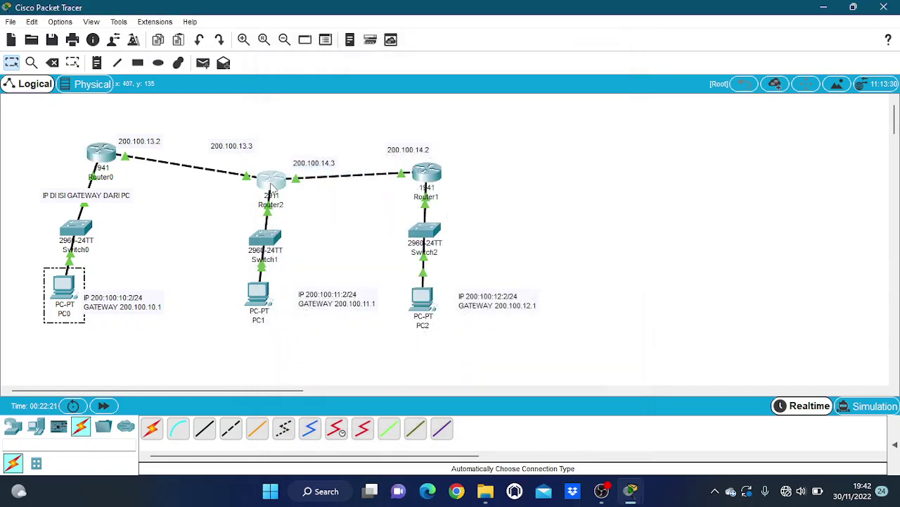
Open Router2's RIP settings and add network 200.100.12.0
{"action": "left_click", "coordinate": [270, 182]}
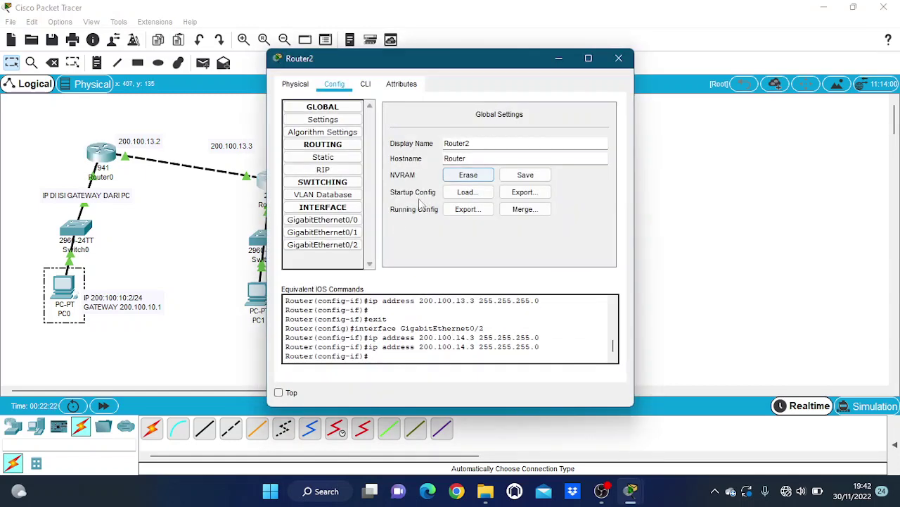
{"action": "left_click", "coordinate": [330, 171]}
{"action": "left_click", "coordinate": [531, 120]}
{"action": "type", "text": "200.100.12"}
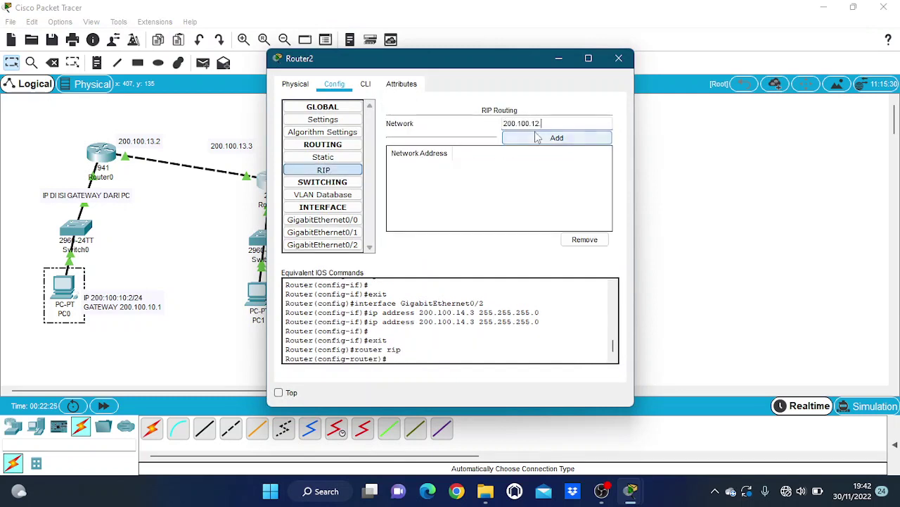
{"action": "type", "text": ".0"}
{"action": "left_click", "coordinate": [537, 138]}
Add networks 200.100.10.0 and 200.100.11.0 to Router2's RIP routing
{"action": "left_click", "coordinate": [540, 123]}
{"action": "type", "text": "200.100.12"}
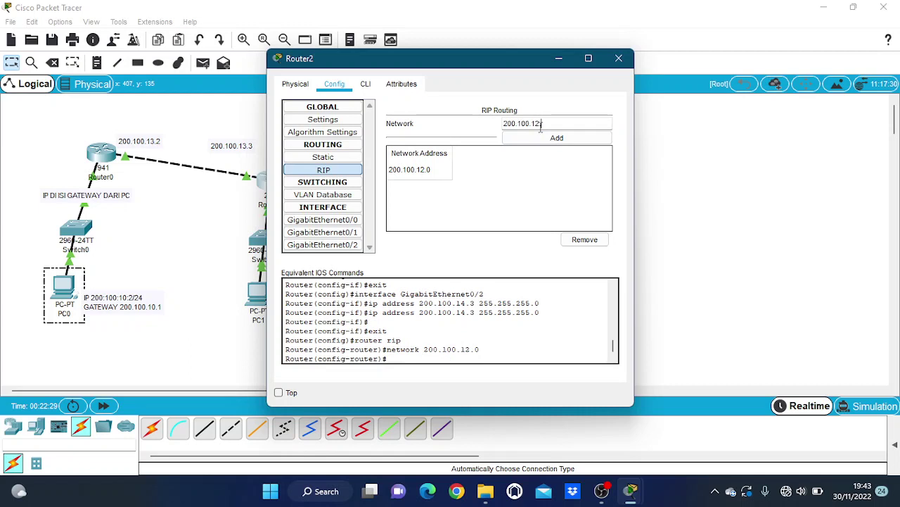
{"action": "key", "text": "BackSpace"}
{"action": "type", "text": "0.0"}
{"action": "left_click", "coordinate": [543, 138]}
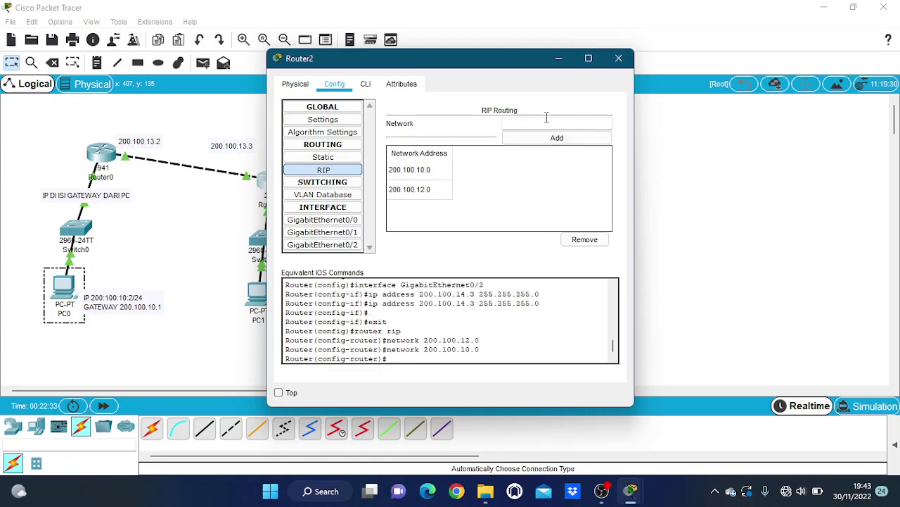
{"action": "left_click", "coordinate": [546, 118]}
{"action": "type", "text": "200.100.11.0"}
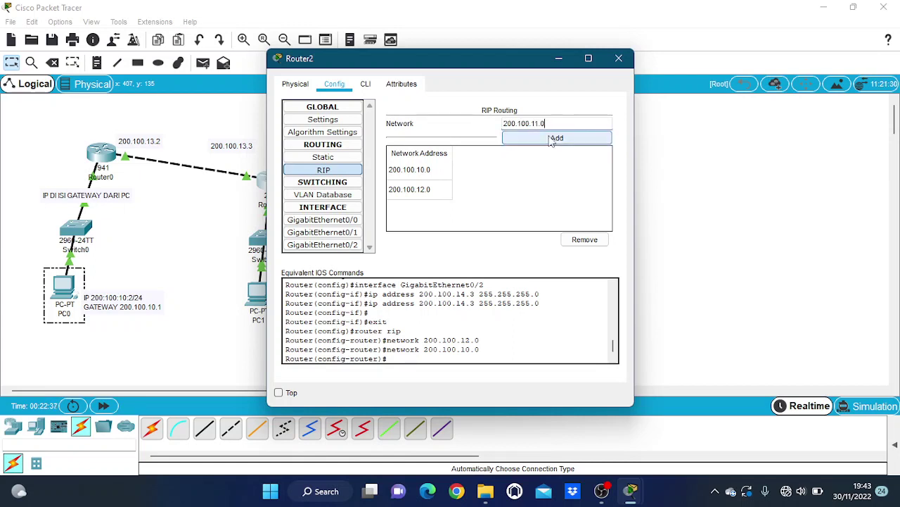
{"action": "left_click", "coordinate": [552, 139]}
Add networks 200.100.13.0 and 200.100.14.0 to Router2's RIP routing and close its configuration
{"action": "type", "text": "200.100.13"}
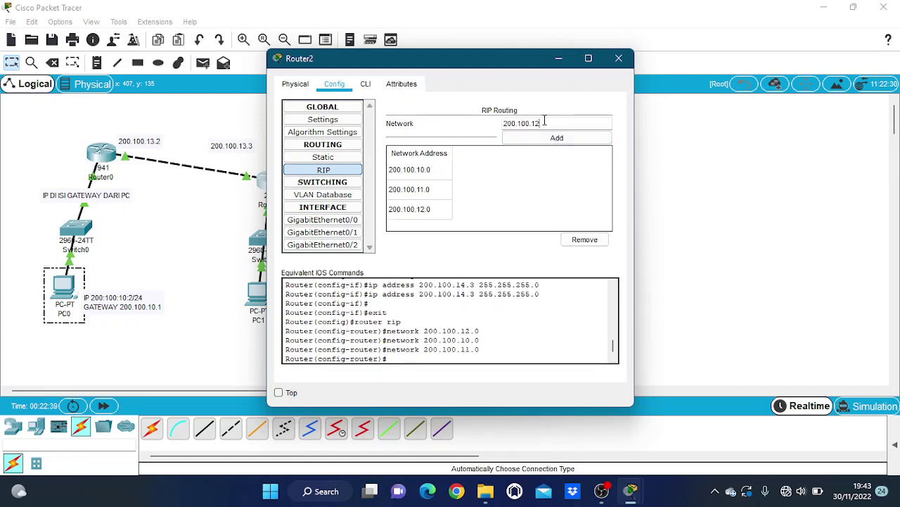
{"action": "key", "text": "BackSpace"}
{"action": "type", "text": "3.0"}
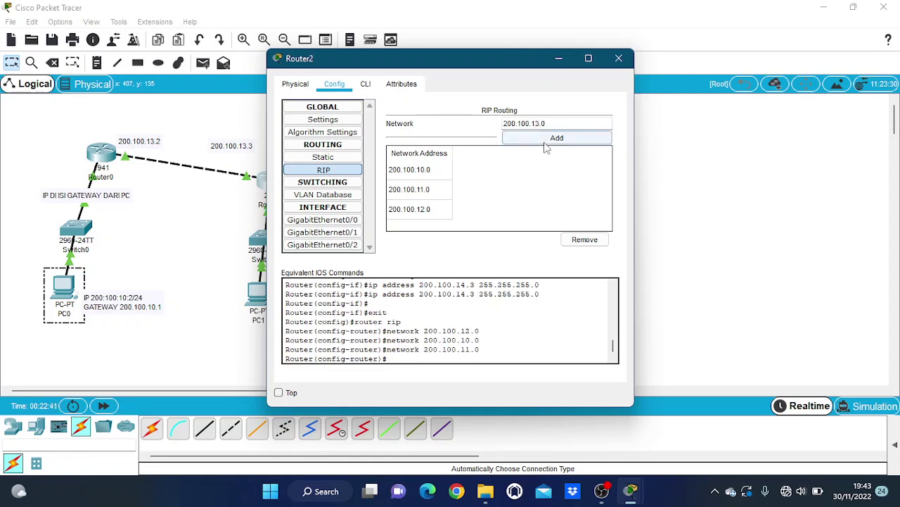
{"action": "left_click", "coordinate": [543, 138]}
{"action": "type", "text": "200.100.1"}
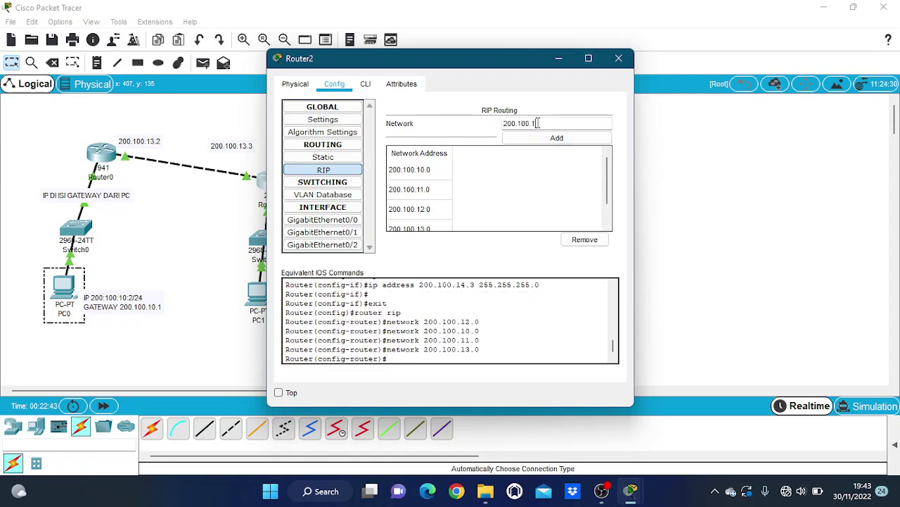
{"action": "type", "text": "4.0"}
{"action": "left_click", "coordinate": [545, 140]}
{"action": "left_click", "coordinate": [618, 57]}
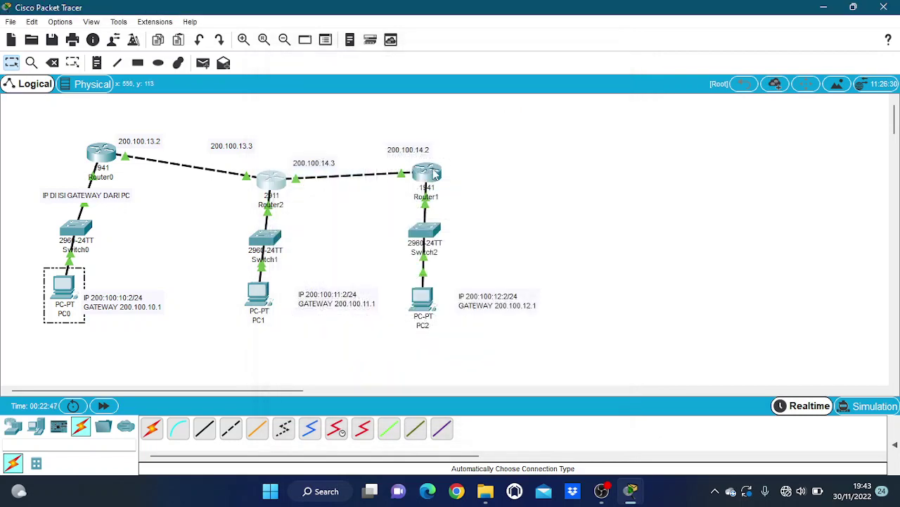
Open Router1's RIP settings and add network 200.100.11.0
{"action": "left_click", "coordinate": [271, 181]}
{"action": "left_click", "coordinate": [323, 220]}
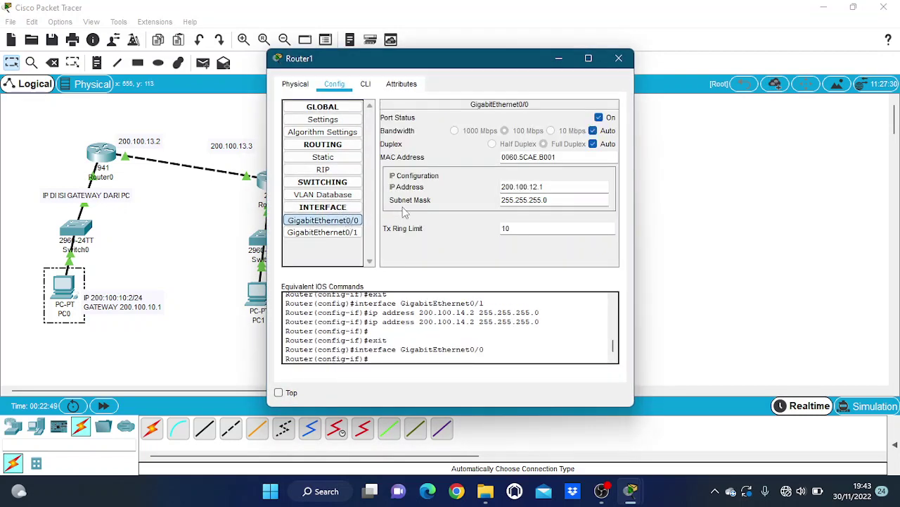
{"action": "left_click", "coordinate": [348, 172]}
{"action": "left_click", "coordinate": [527, 122]}
{"action": "type", "text": "200.100.12"}
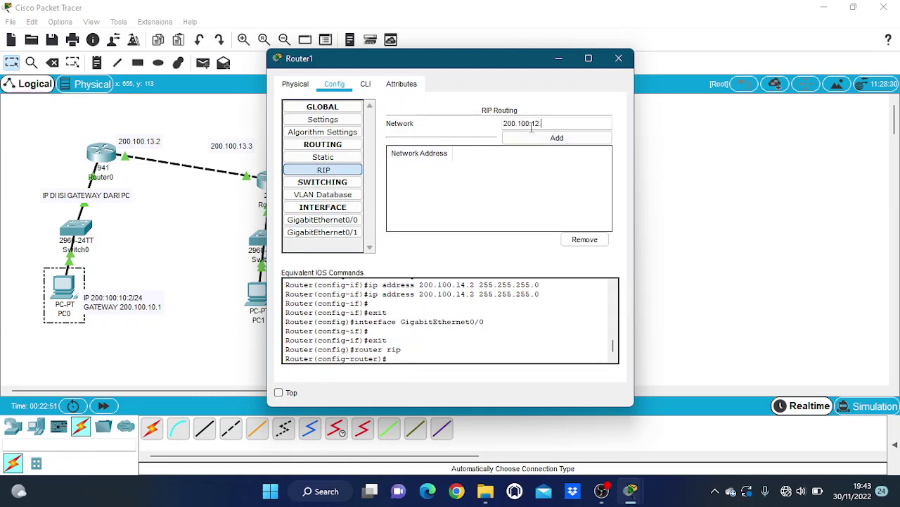
{"action": "key", "text": "BackSpace"}
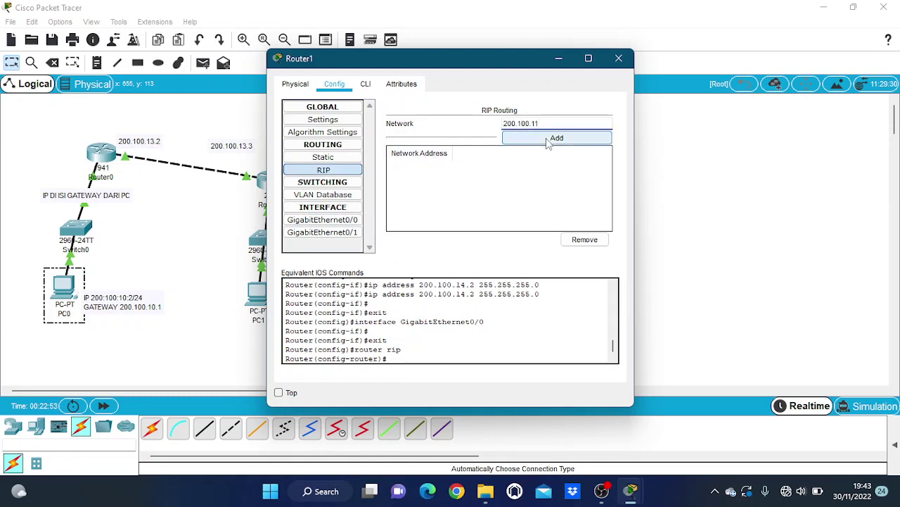
{"action": "left_click", "coordinate": [549, 140]}
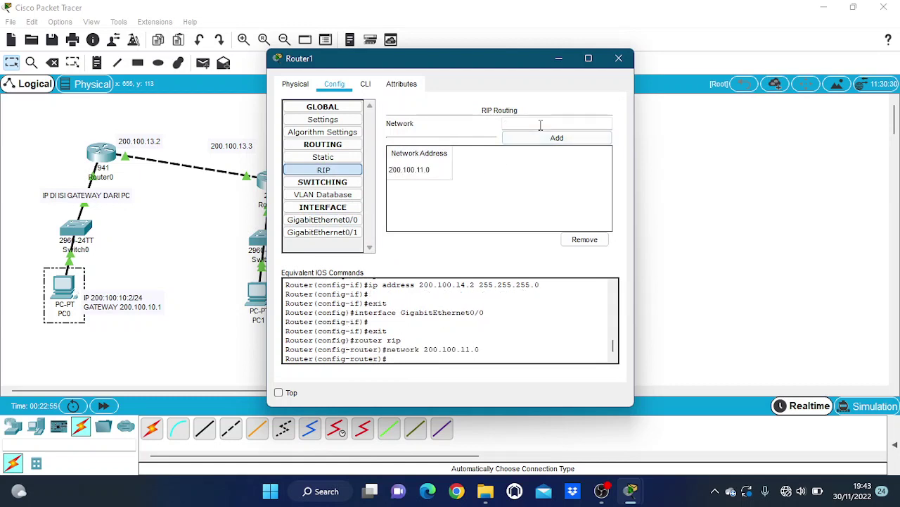
Add networks 200.100.10.0 and 200.100.12.0 to Router1's RIP routing
{"action": "left_click", "coordinate": [541, 125]}
{"action": "type", "text": "200.100.120.0"}
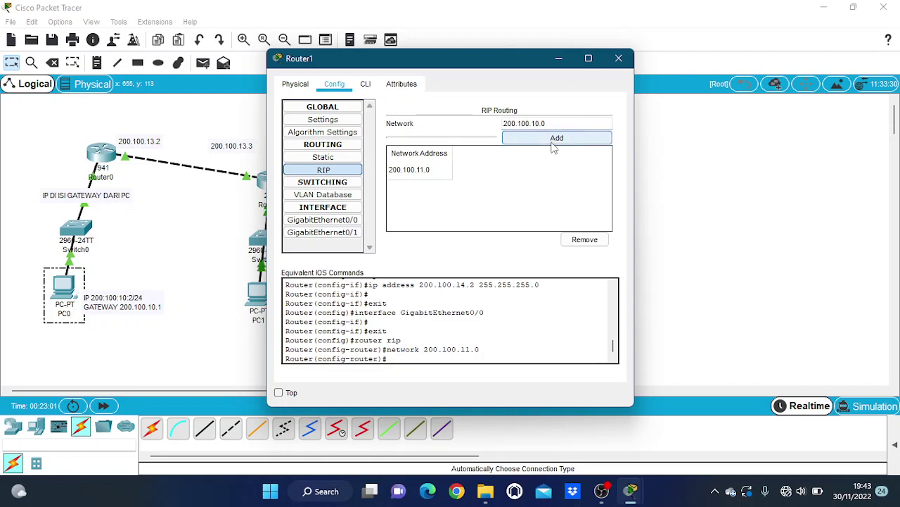
{"action": "left_click", "coordinate": [555, 139]}
{"action": "left_click", "coordinate": [566, 122]}
{"action": "type", "text": "200.100.12"}
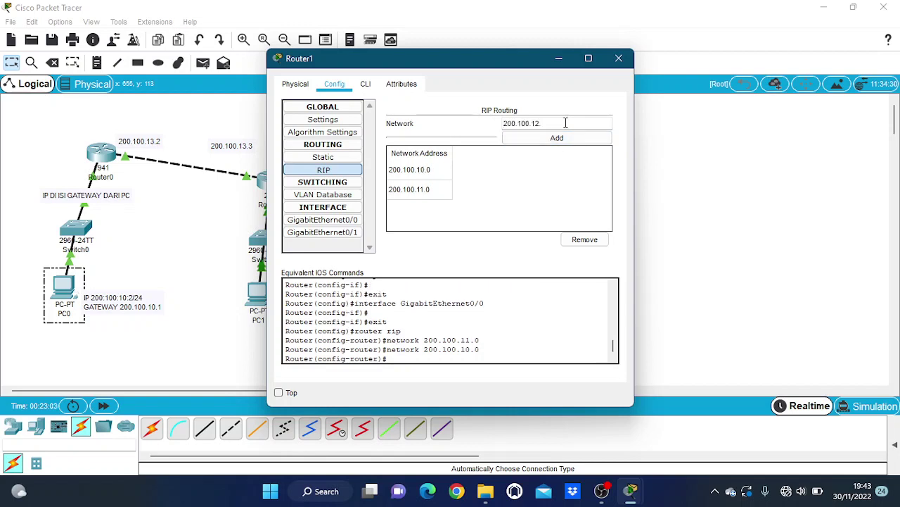
{"action": "type", "text": ".0"}
{"action": "left_click", "coordinate": [565, 138]}
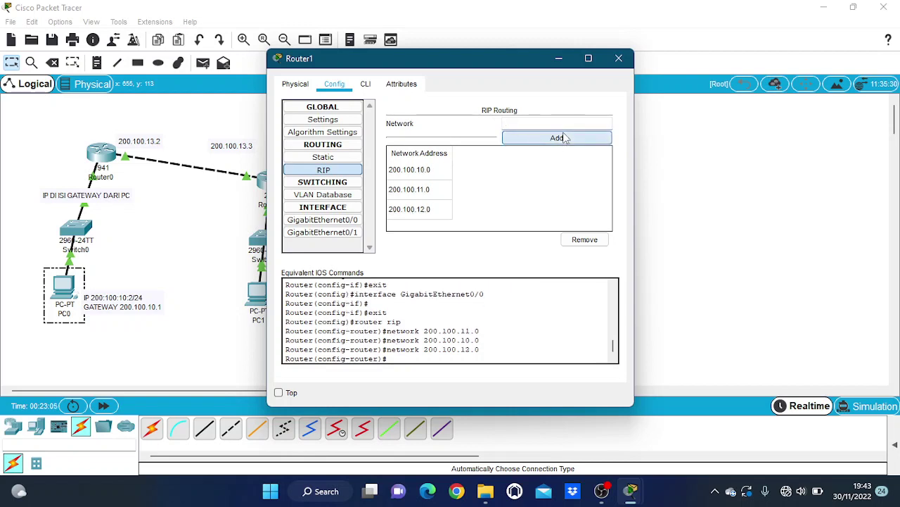
Add network 200.100.13.0 to Router1's RIP routing
{"action": "left_click", "coordinate": [559, 121]}
{"action": "type", "text": "200.100.12"}
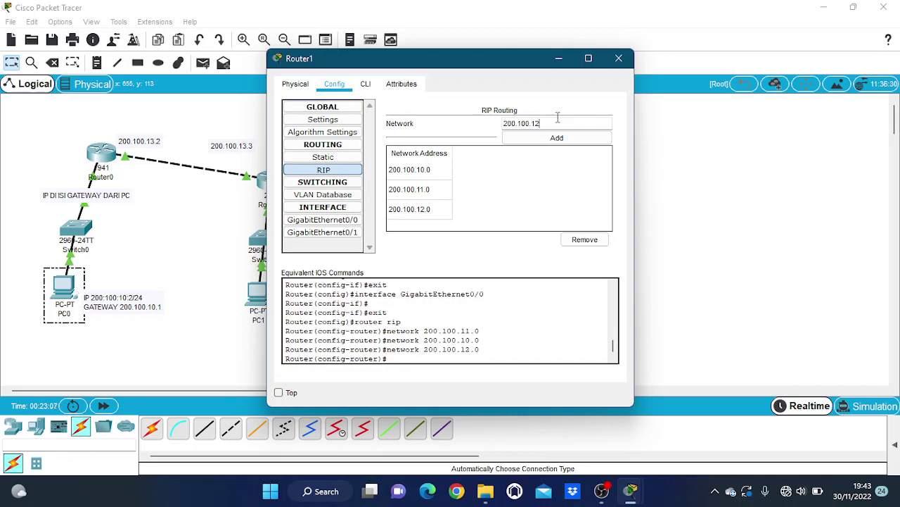
{"action": "key", "text": "BackSpace"}
{"action": "type", "text": "3.0"}
{"action": "left_click", "coordinate": [555, 138]}
Add network 200.100.14.0 to Router1's RIP routing and close the router's configuration
{"action": "left_click", "coordinate": [551, 121]}
{"action": "type", "text": "200.100.12"}
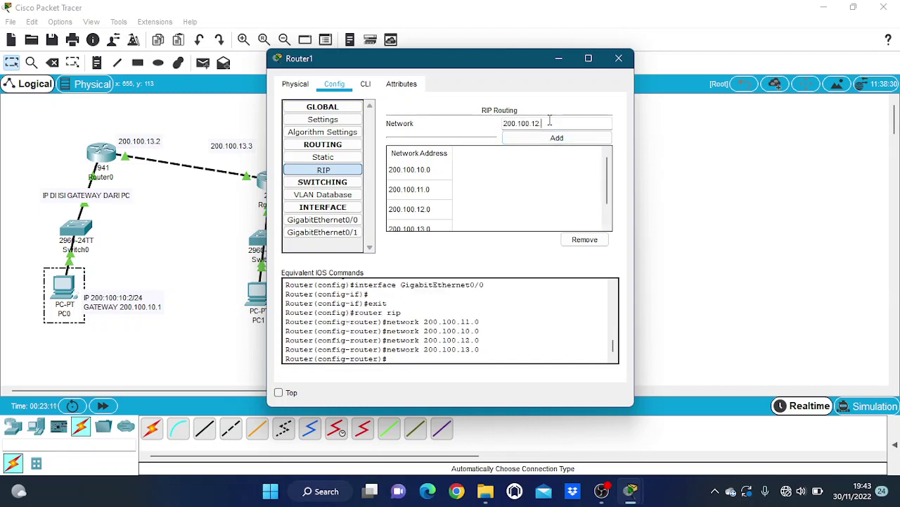
{"action": "key", "text": "BackSpace"}
{"action": "type", "text": "4.0"}
{"action": "left_click", "coordinate": [557, 137]}
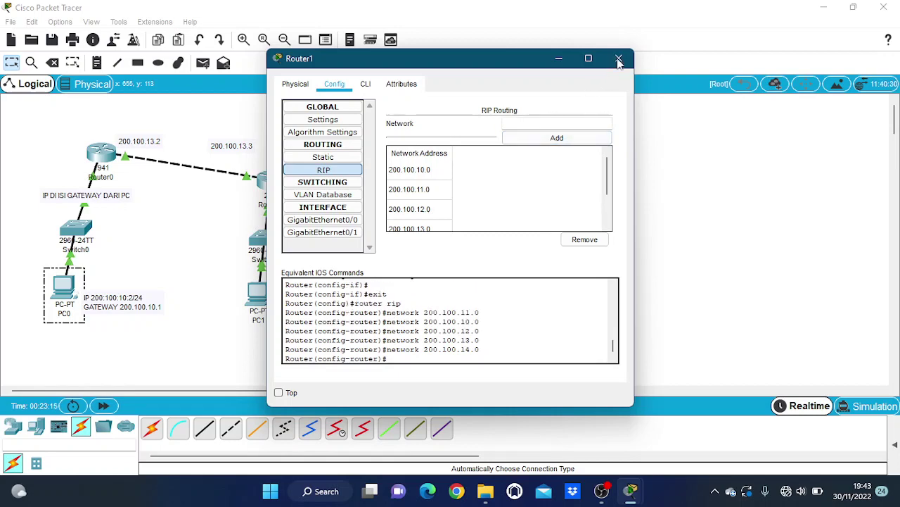
{"action": "left_click", "coordinate": [618, 58]}
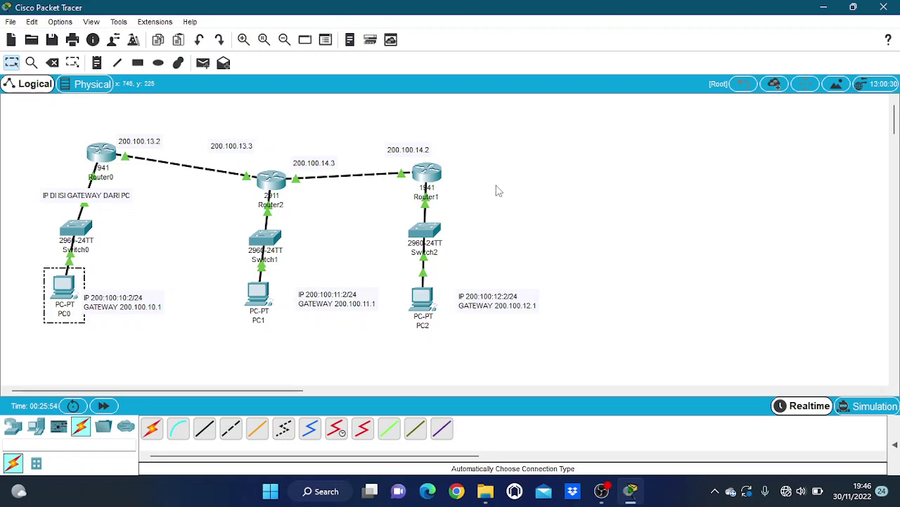
Ping PC1 at 200.100.11.2 twice from PC0's command prompt and move the PC0 window away from the topology
{"action": "left_click", "coordinate": [74, 292]}
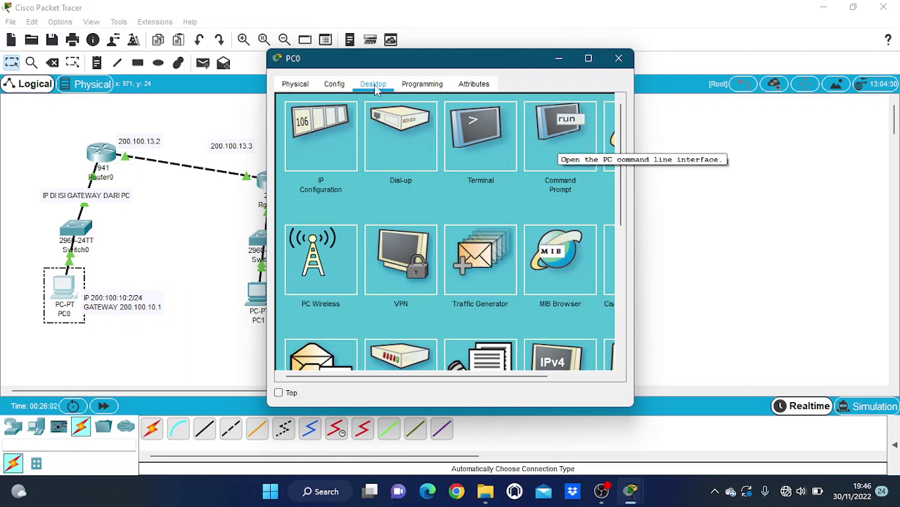
{"action": "left_click", "coordinate": [555, 114]}
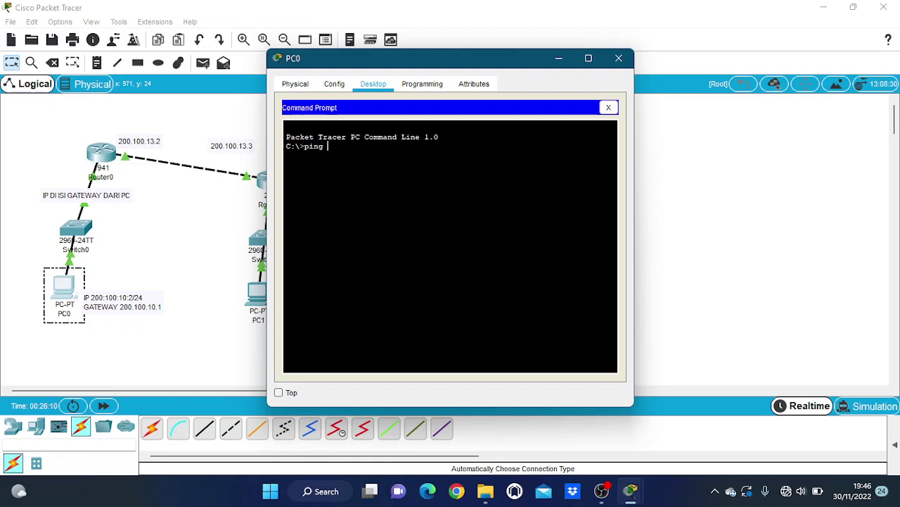
{"action": "type", "text": "ping 200.100.11.2"}
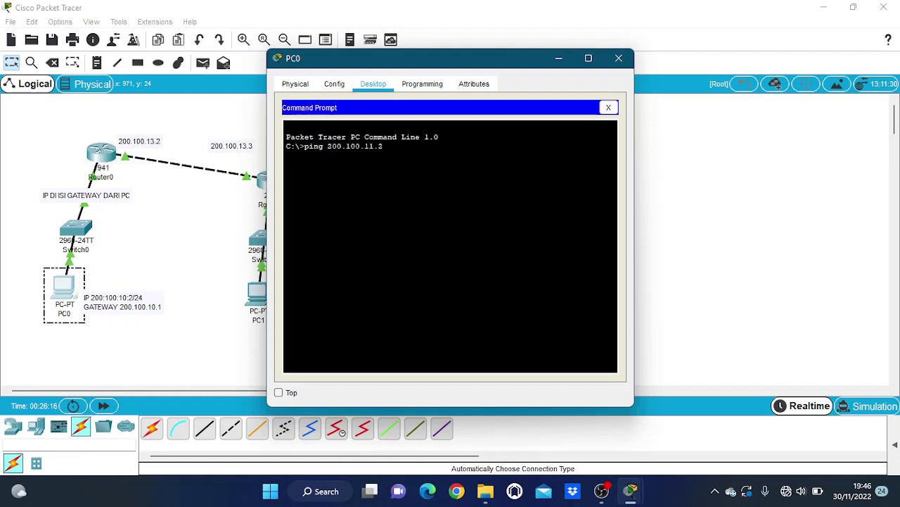
{"action": "left_click_drag", "start_coordinate": [448, 56], "coordinate": [587, 54]}
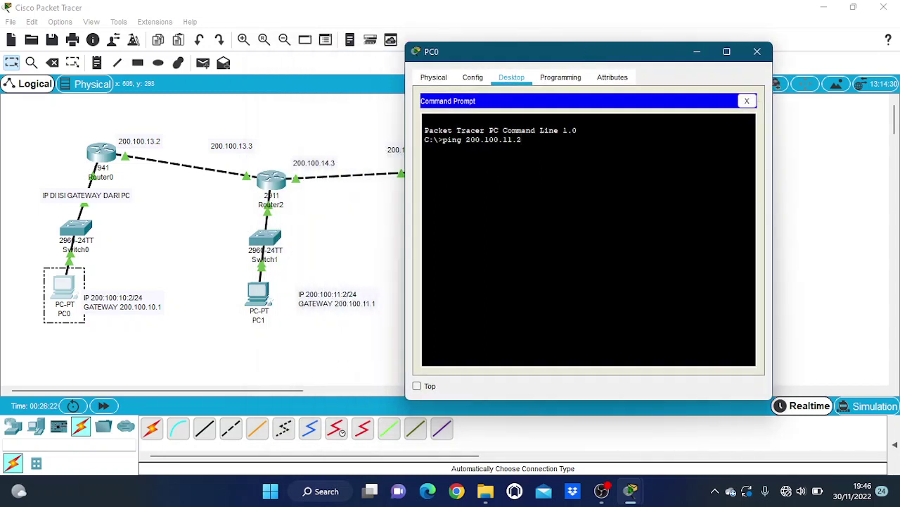
{"action": "key", "text": "Return"}
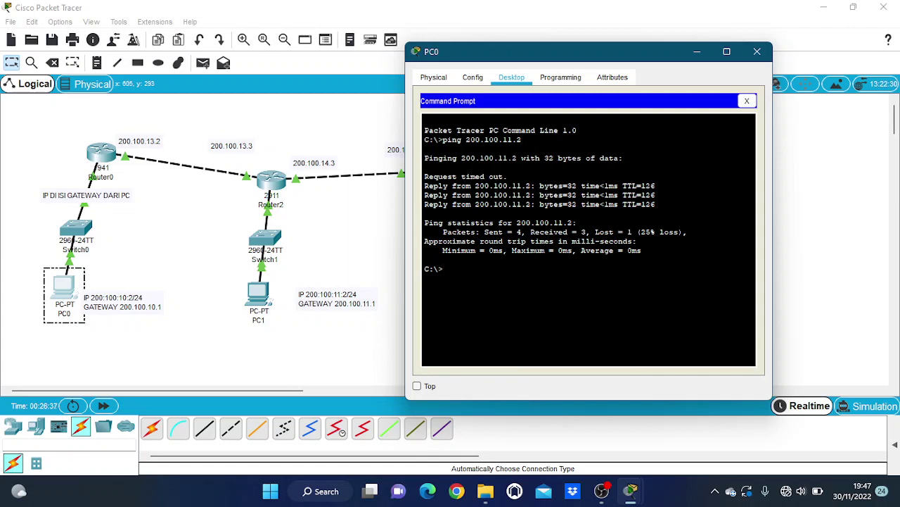
{"action": "key", "text": "Up"}
{"action": "key", "text": "Return"}
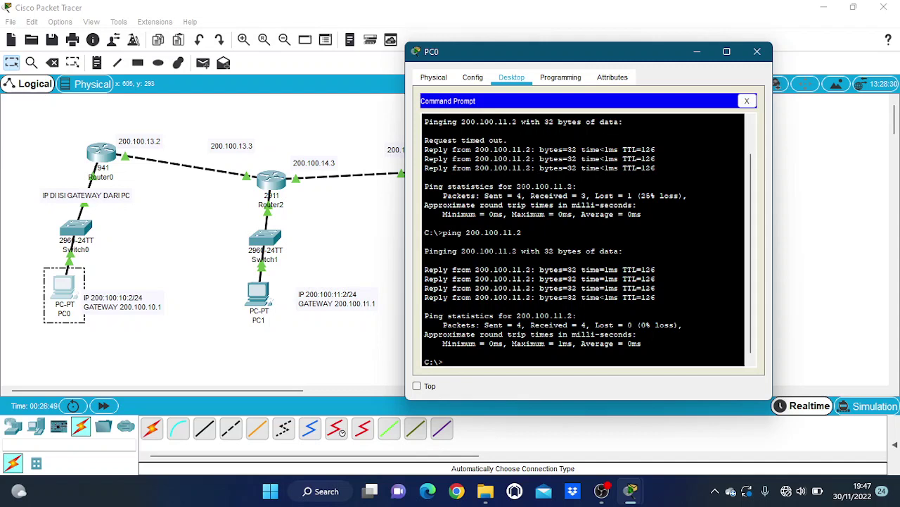
{"action": "scroll", "coordinate": [584, 242], "scroll_direction": "up", "scroll_amount": 1}
{"action": "scroll", "coordinate": [584, 243], "scroll_direction": "down", "scroll_amount": 1}
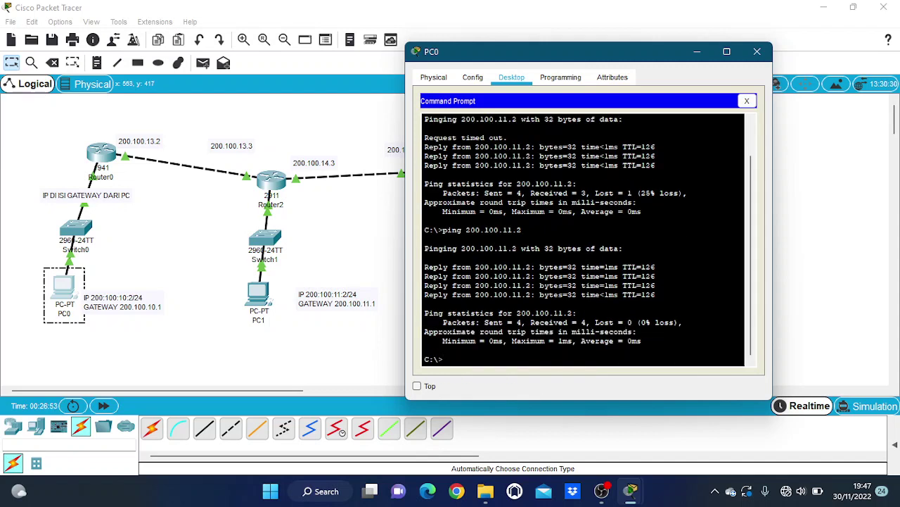
Ping PC2 at 200.100.12.2 from PC0's command prompt, move the window to uncover the topology, and close it
{"action": "type", "text": "200.100.12.2"}
{"action": "key", "text": "Return"}
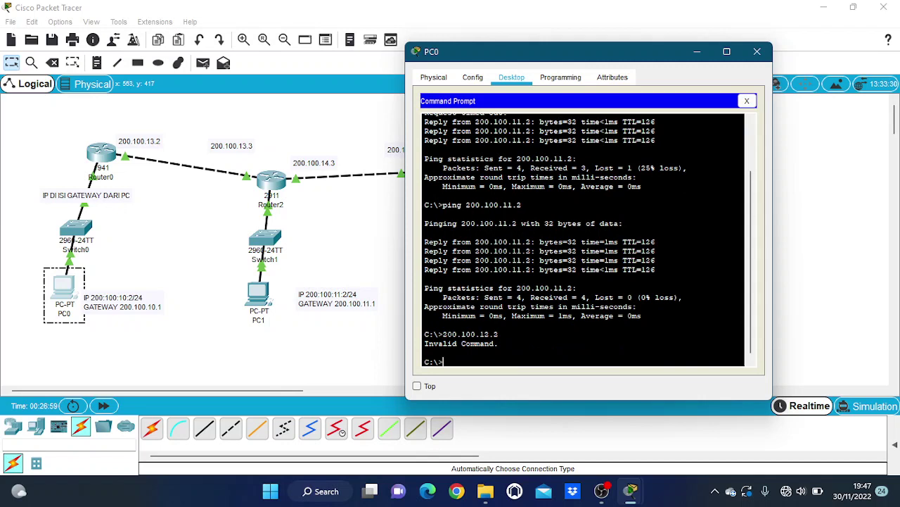
{"action": "type", "text": "ping 200.100.12.2"}
{"action": "key", "text": "Return"}
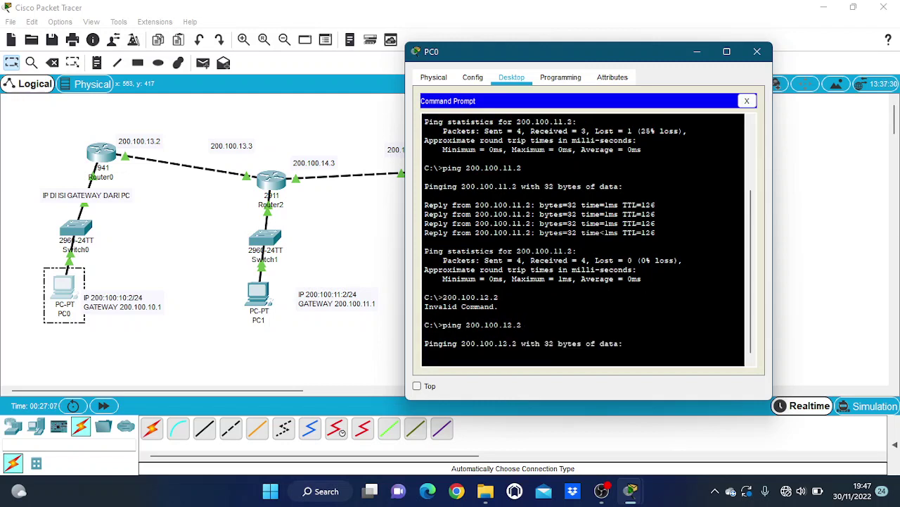
{"action": "left_click_drag", "start_coordinate": [603, 58], "coordinate": [704, 62]}
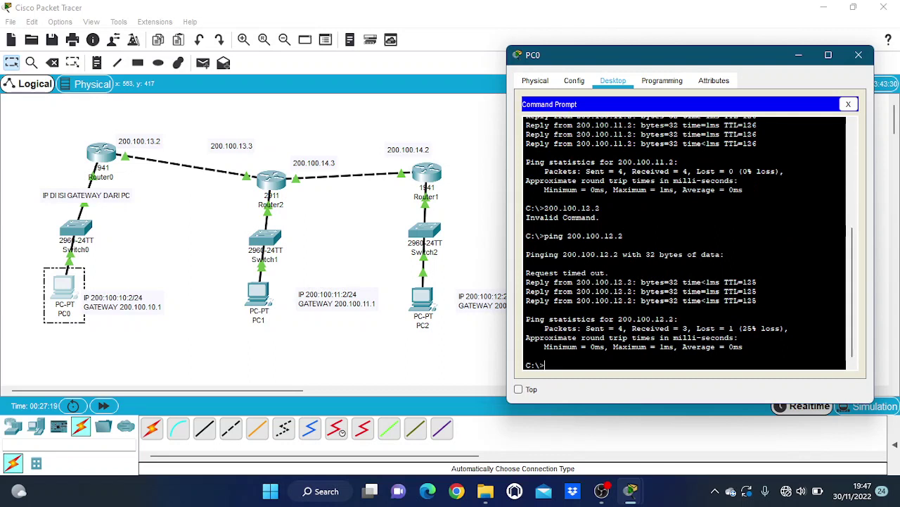
{"action": "left_click", "coordinate": [858, 54]}
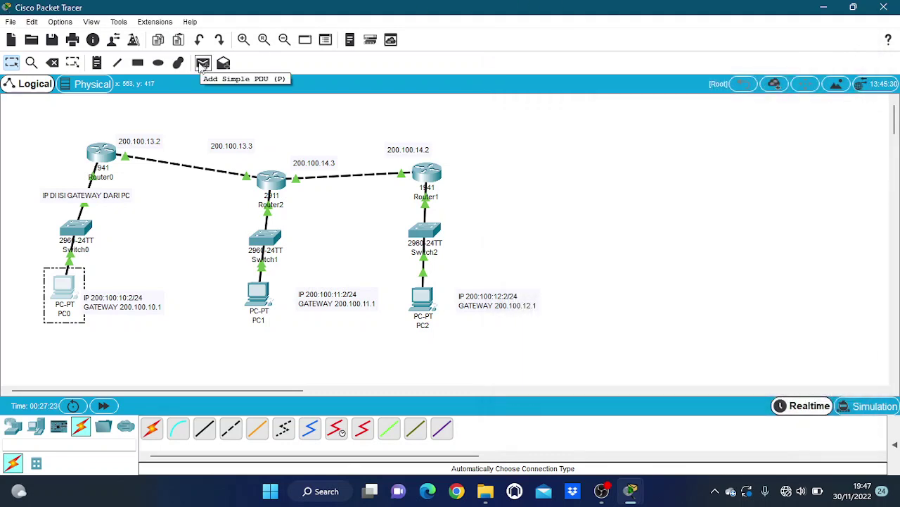
Send a simple PDU from PC2 to PC1 and check its delivery status in the PDU list
{"action": "left_click", "coordinate": [202, 64]}
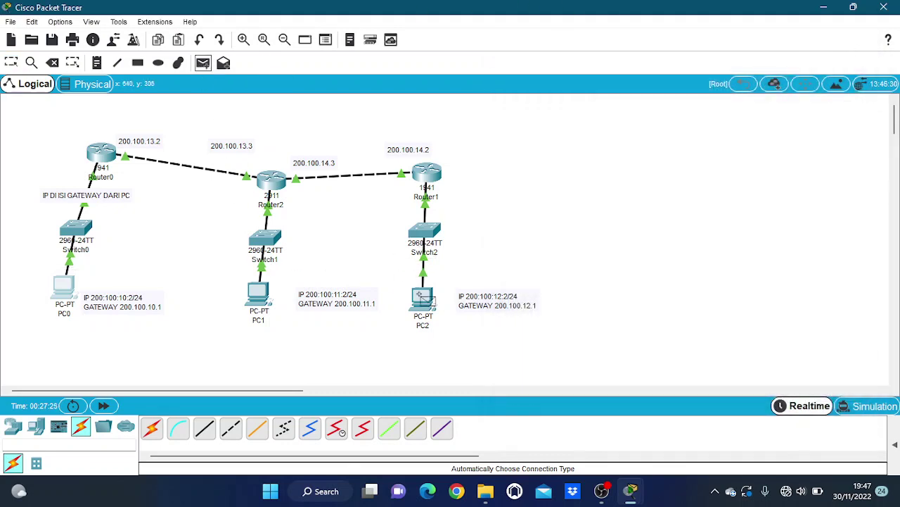
{"action": "left_click", "coordinate": [423, 297]}
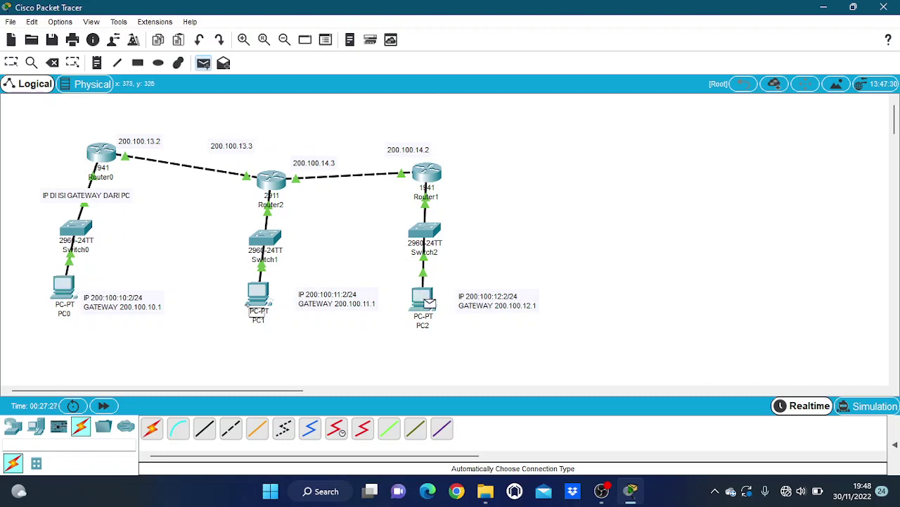
{"action": "left_click", "coordinate": [257, 292]}
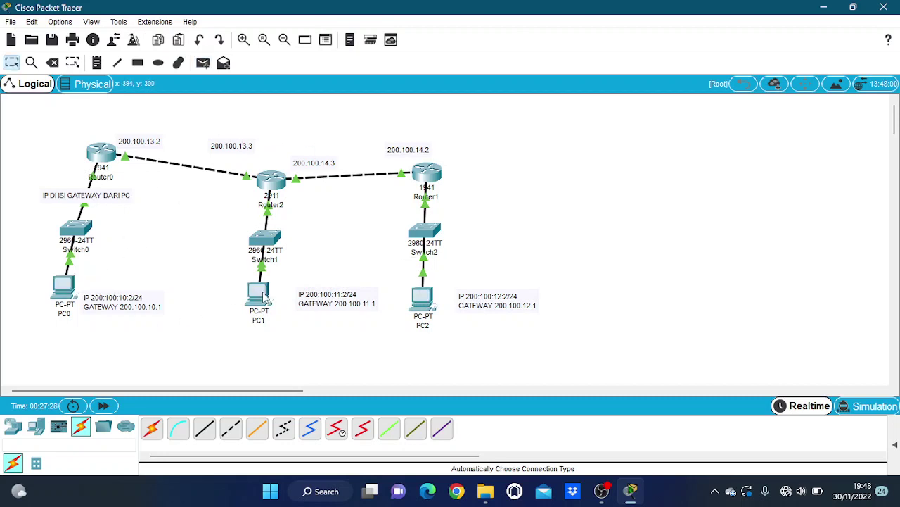
{"action": "left_click", "coordinate": [895, 443]}
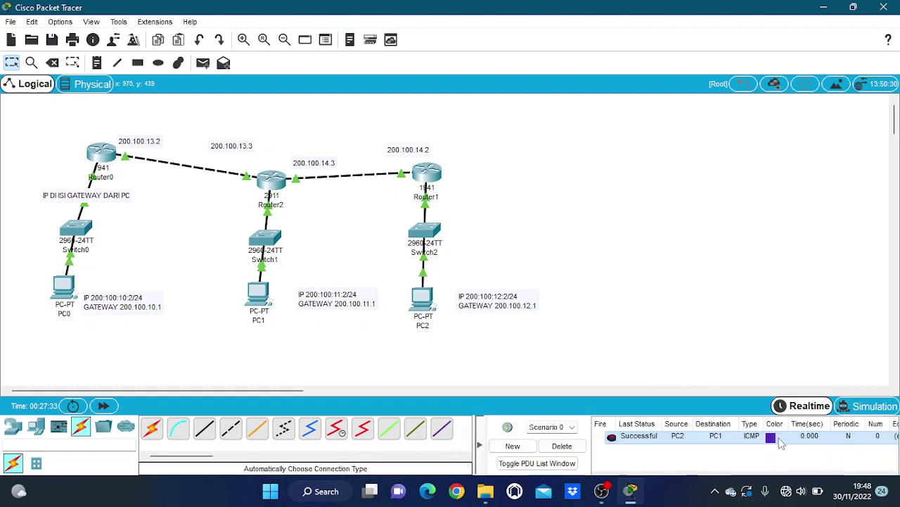
{"action": "left_click", "coordinate": [479, 447]}
{"action": "left_click", "coordinate": [895, 444]}
{"action": "left_click", "coordinate": [602, 490]}
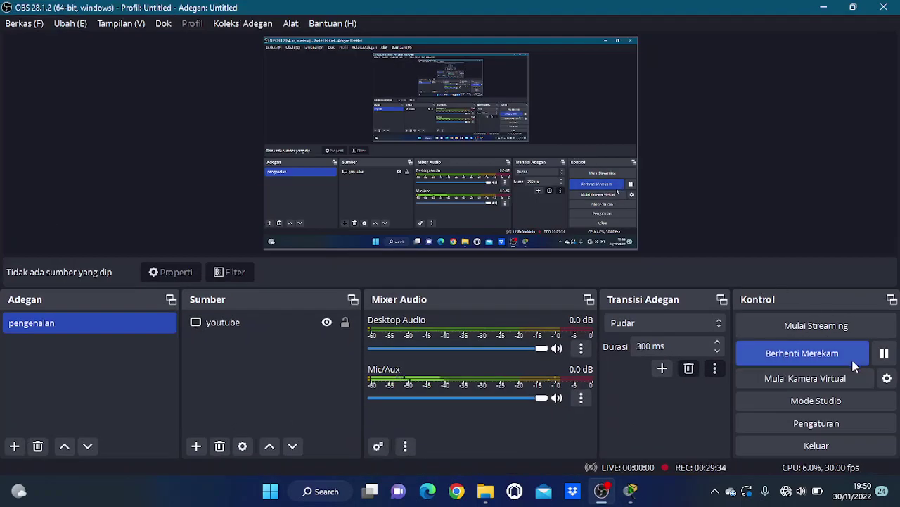